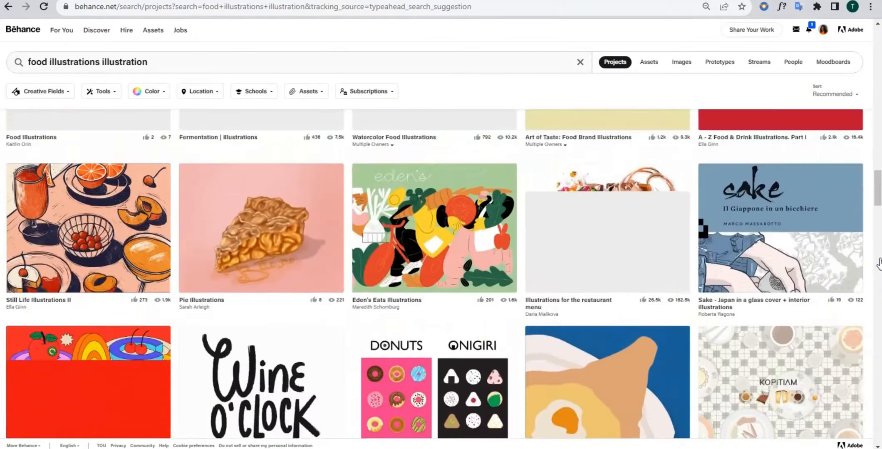
- Open the Eden's Eats Illustrations project from the food illustration search results and scroll through its images
{"action": "left_click", "coordinate": [446, 327]}
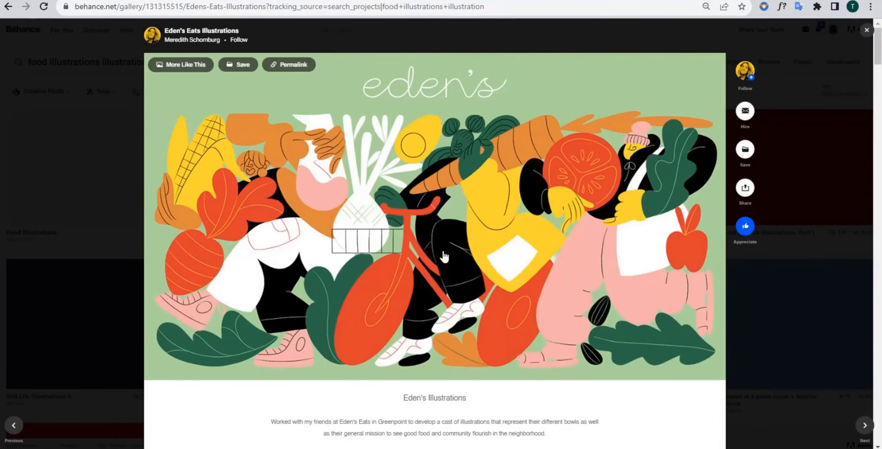
{"action": "scroll", "coordinate": [446, 327], "scroll_direction": "down", "scroll_amount": 10}
{"action": "scroll", "coordinate": [446, 250], "scroll_direction": "down", "scroll_amount": 10}
{"action": "scroll", "coordinate": [446, 249], "scroll_direction": "up", "scroll_amount": 20}
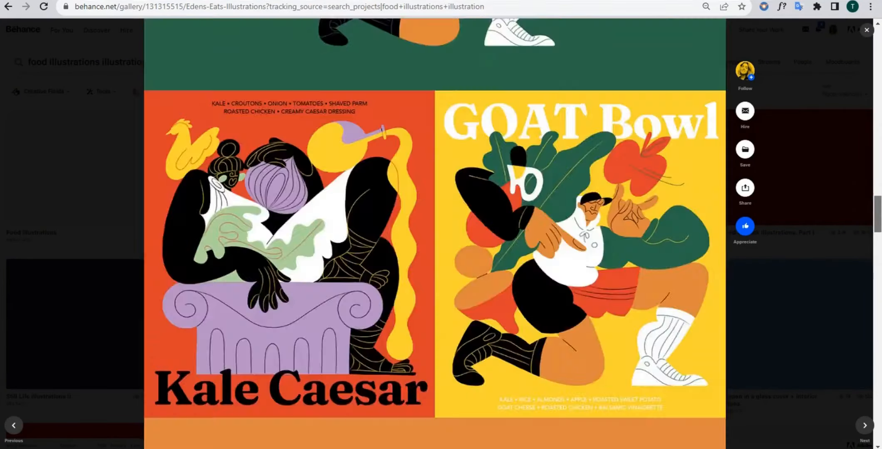
- Save the project page to Downloads as a complete webpage
{"action": "right_click", "coordinate": [451, 161]}
{"action": "left_click", "coordinate": [415, 178]}
{"action": "right_click", "coordinate": [416, 176]}
{"action": "left_click", "coordinate": [468, 221]}
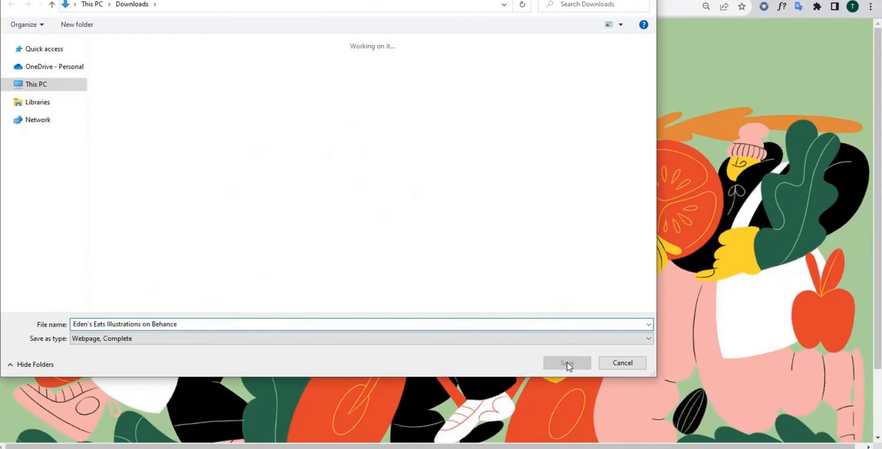
{"action": "left_click", "coordinate": [650, 340]}
{"action": "left_click", "coordinate": [649, 341]}
{"action": "left_click", "coordinate": [567, 363]}
- Go to the project's next image, save that page as a complete webpage too, and return to the first image
{"action": "left_click", "coordinate": [862, 174]}
{"action": "left_click", "coordinate": [861, 235]}
{"action": "left_click", "coordinate": [861, 235]}
{"action": "right_click", "coordinate": [596, 211]}
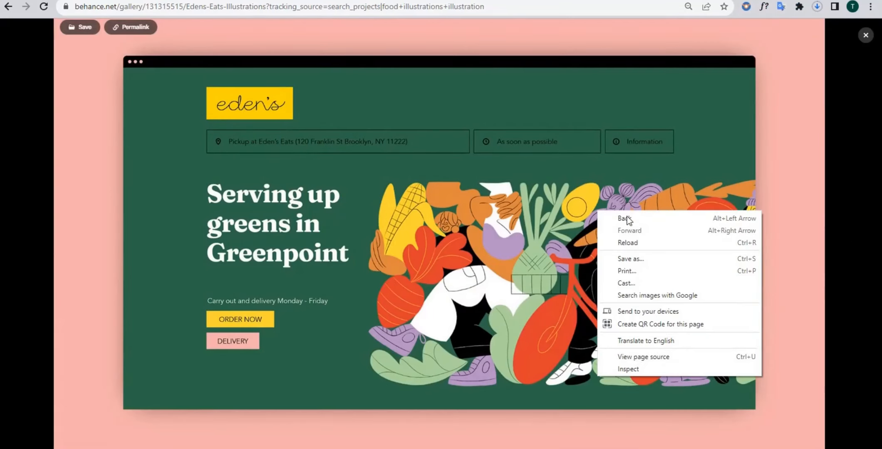
{"action": "right_click", "coordinate": [479, 258]}
{"action": "left_click", "coordinate": [557, 305]}
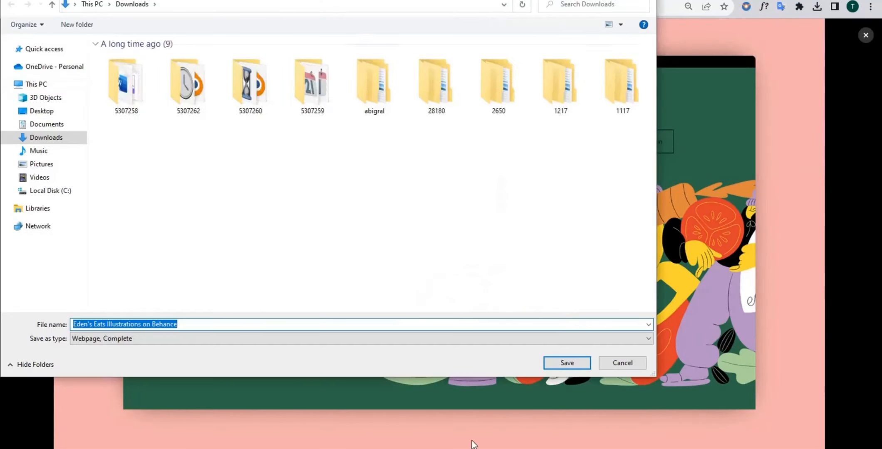
{"action": "left_click", "coordinate": [566, 362]}
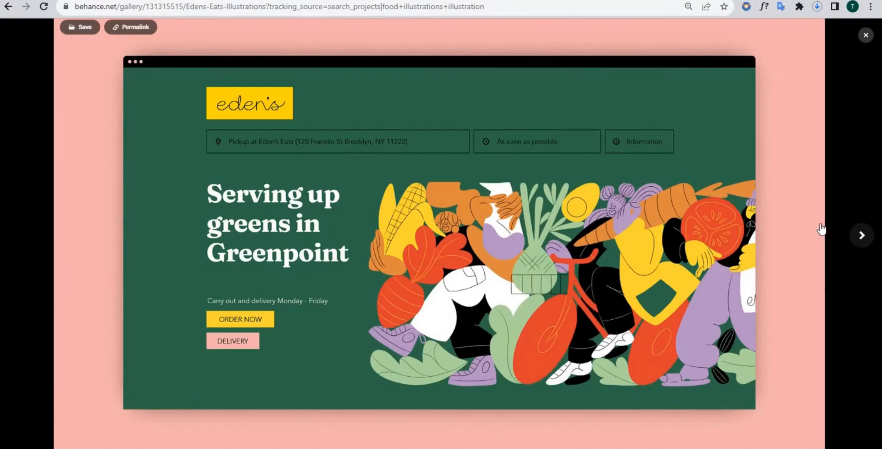
{"action": "left_click", "coordinate": [18, 234]}
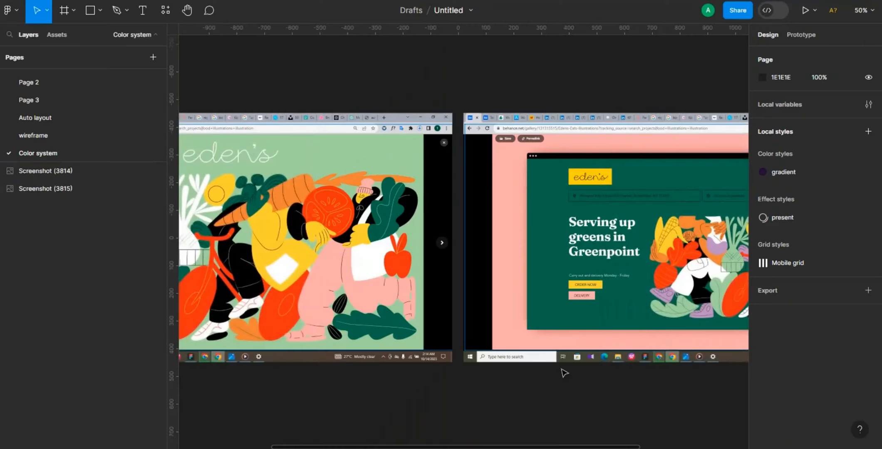
- Draw a frame about 314 × 146 above the two pasted screenshots
{"action": "key", "text": "minus"}
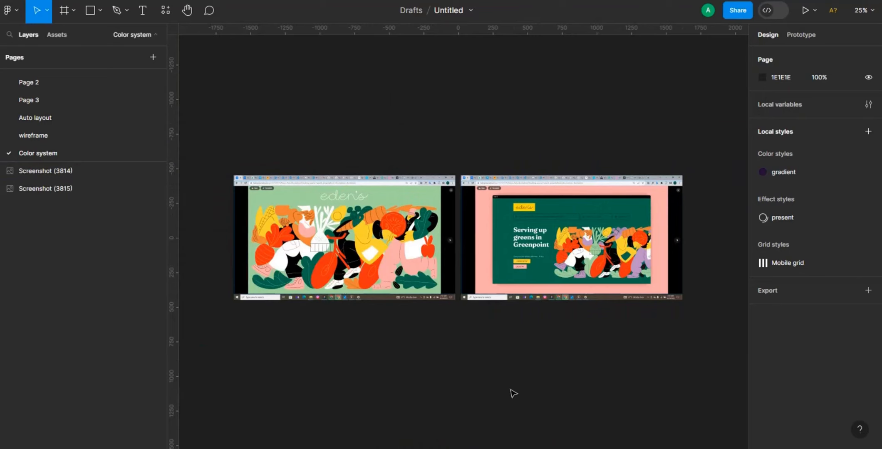
{"action": "key", "text": "plus"}
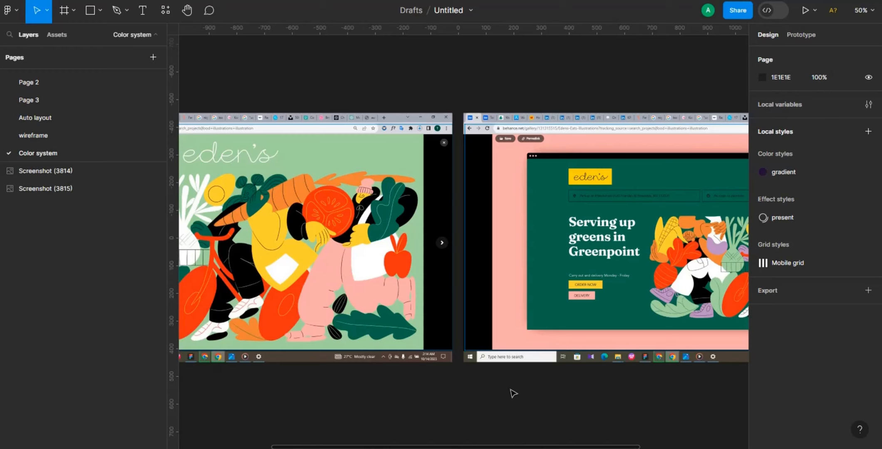
{"action": "scroll", "coordinate": [506, 94], "scroll_direction": "left", "scroll_amount": 5}
{"action": "key", "text": "f"}
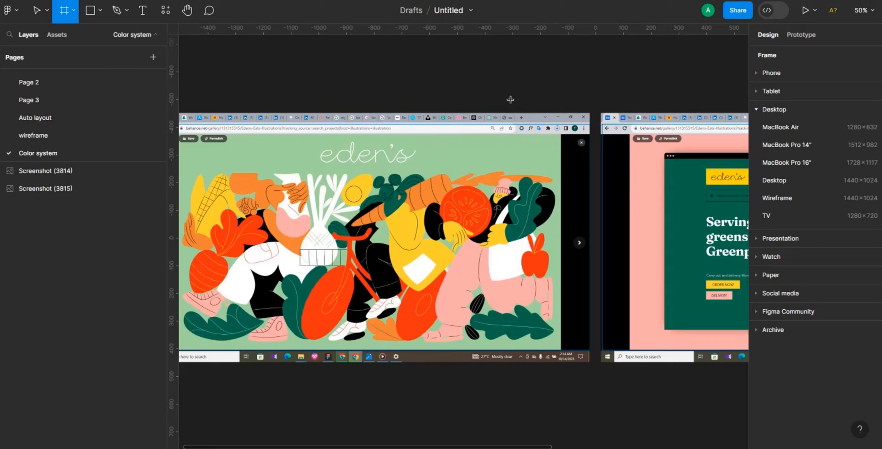
{"action": "left_click_drag", "start_coordinate": [431, 52], "coordinate": [518, 92]}
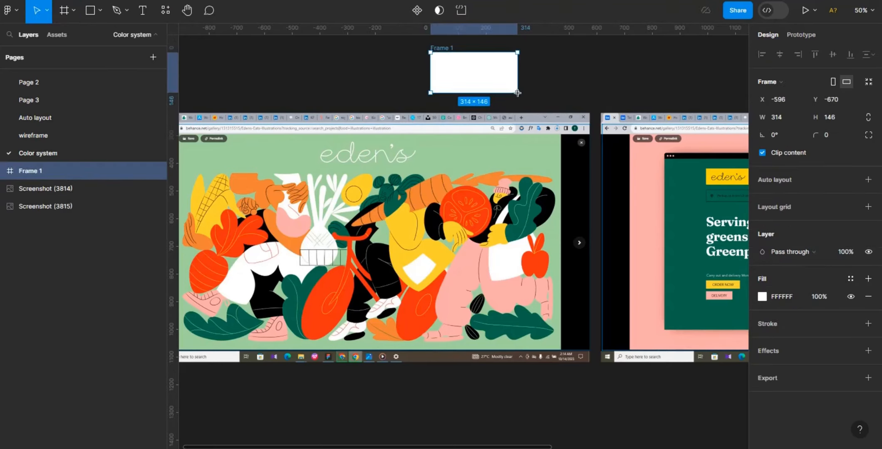
- Fill the frame with the dark green 296849 sampled from the illustration with the eyedropper
{"action": "left_click", "coordinate": [762, 296]}
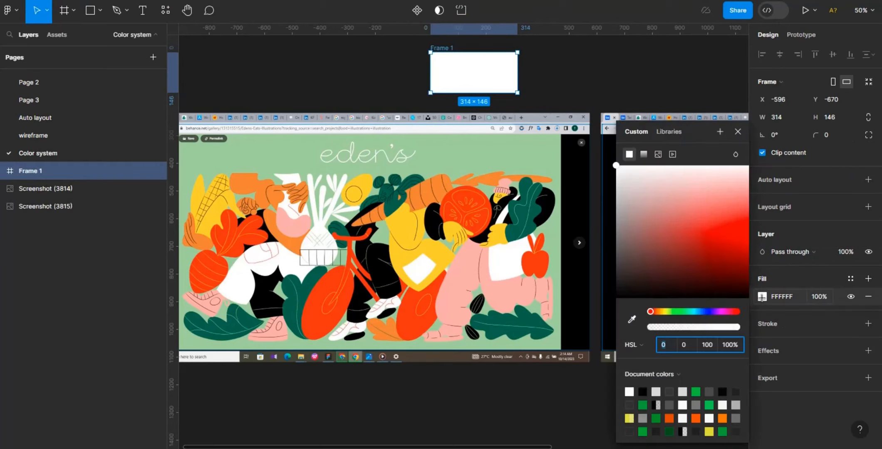
{"action": "left_click", "coordinate": [632, 319]}
{"action": "left_click", "coordinate": [632, 320]}
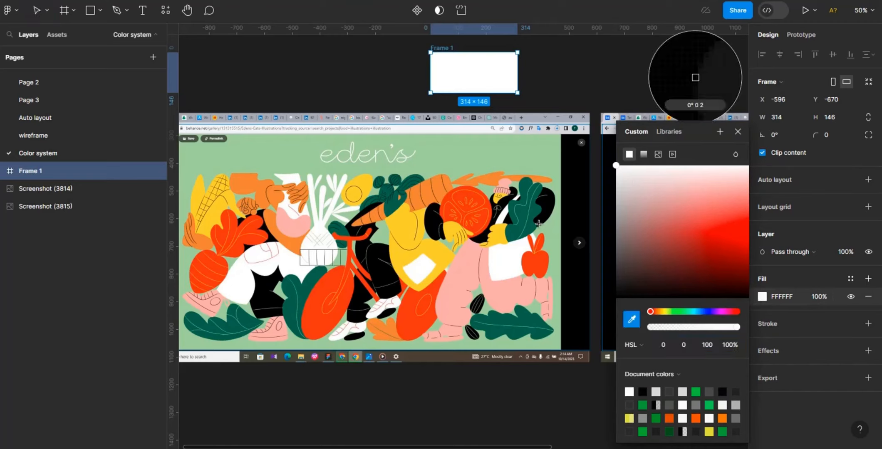
{"action": "left_click", "coordinate": [539, 223]}
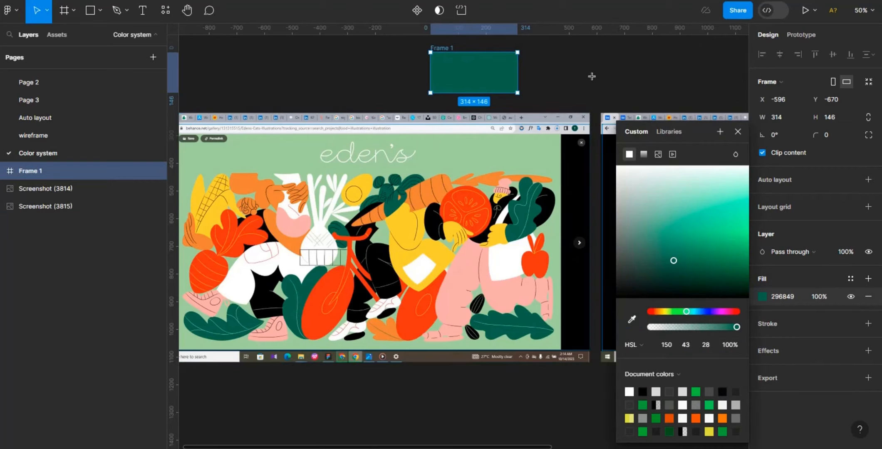
{"action": "left_click", "coordinate": [566, 62]}
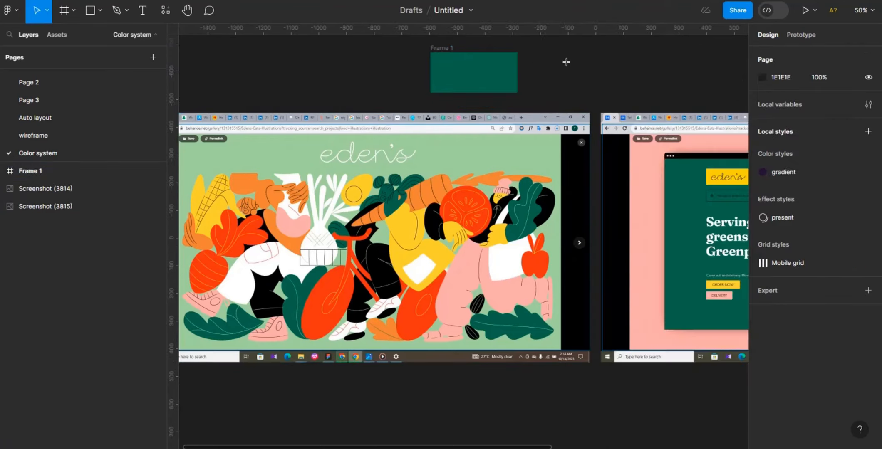
- Duplicate the green frame and fill the copy with the red E1412F sampled from the illustration
{"action": "left_click", "coordinate": [437, 47]}
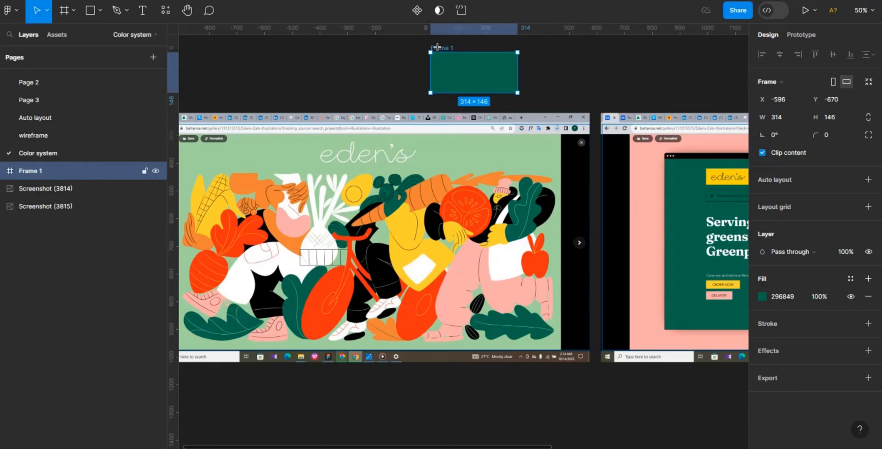
{"action": "key", "text": "ctrl+d"}
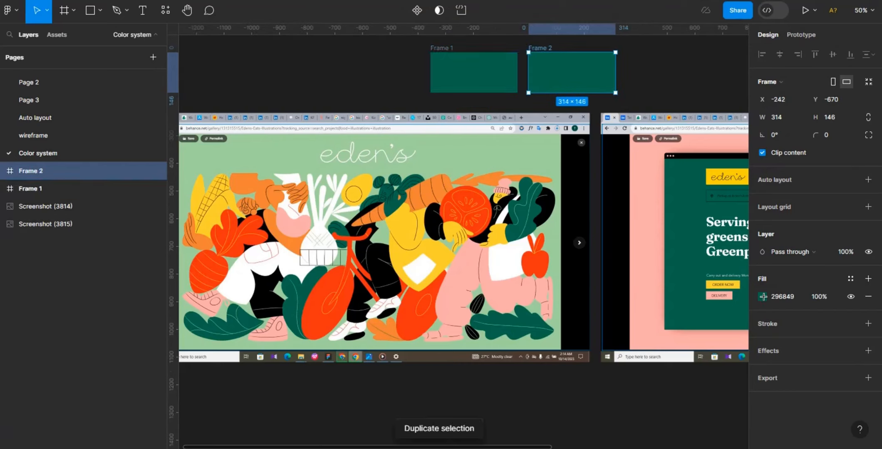
{"action": "left_click", "coordinate": [763, 296]}
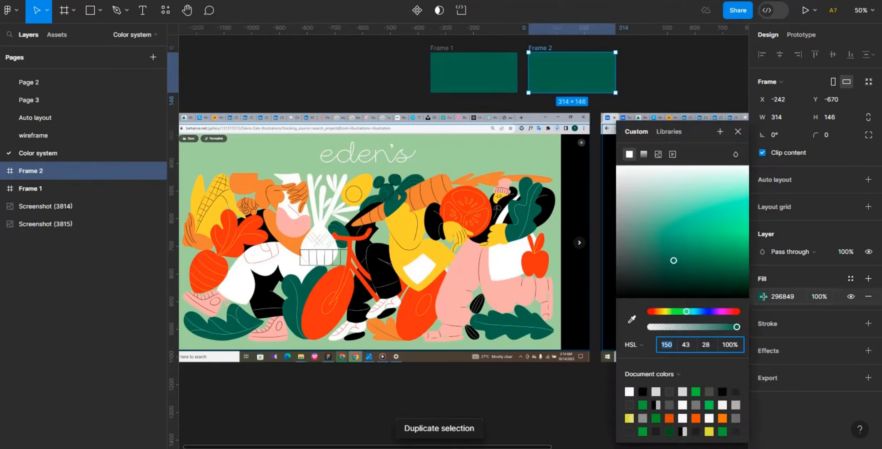
{"action": "left_click", "coordinate": [632, 319]}
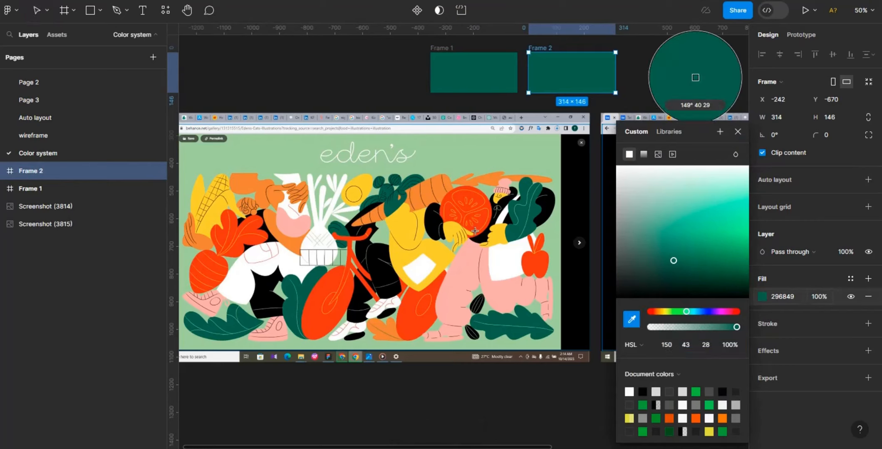
{"action": "left_click", "coordinate": [487, 204]}
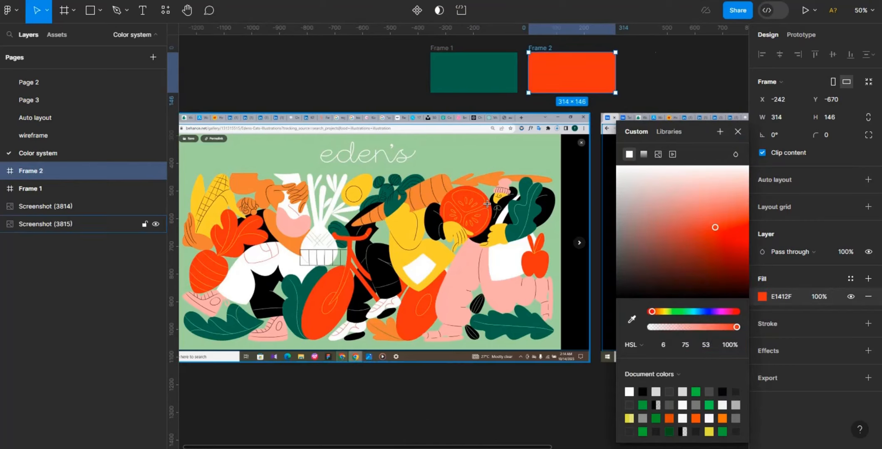
{"action": "left_click", "coordinate": [653, 73]}
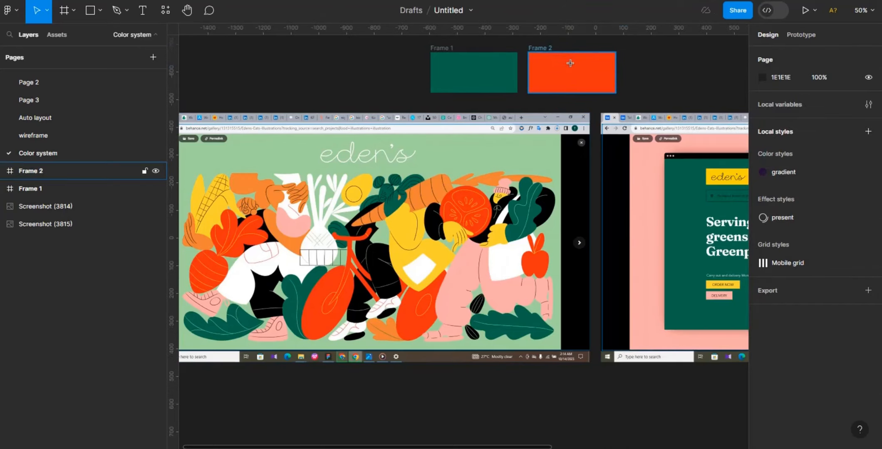
- Duplicate the red frame and fill the copy with the yellow FFD531 sampled from the illustration
{"action": "left_click", "coordinate": [551, 58]}
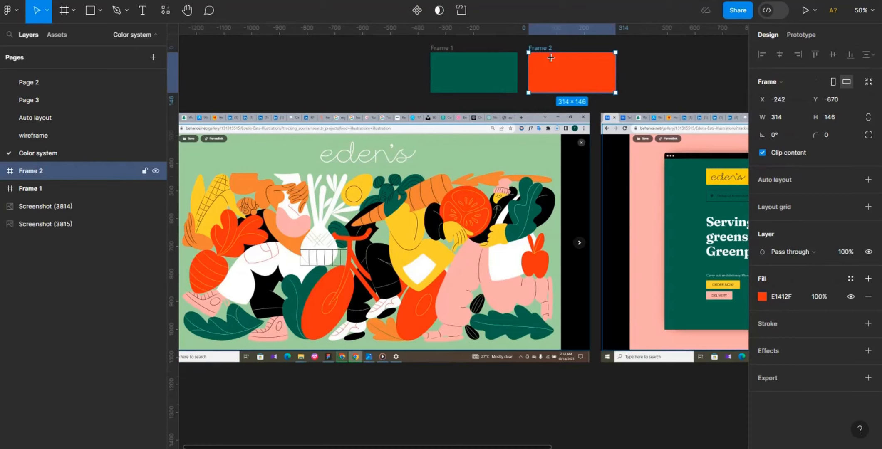
{"action": "key", "text": "ctrl+d"}
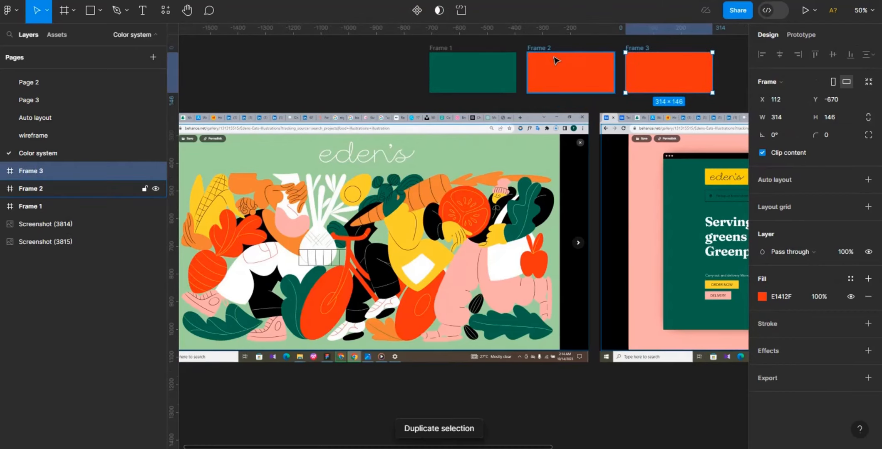
{"action": "left_click", "coordinate": [763, 296]}
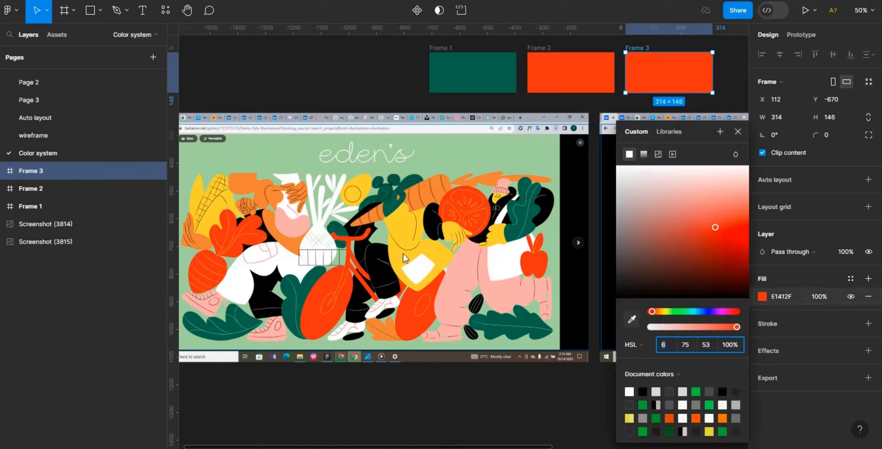
{"action": "key", "text": "i"}
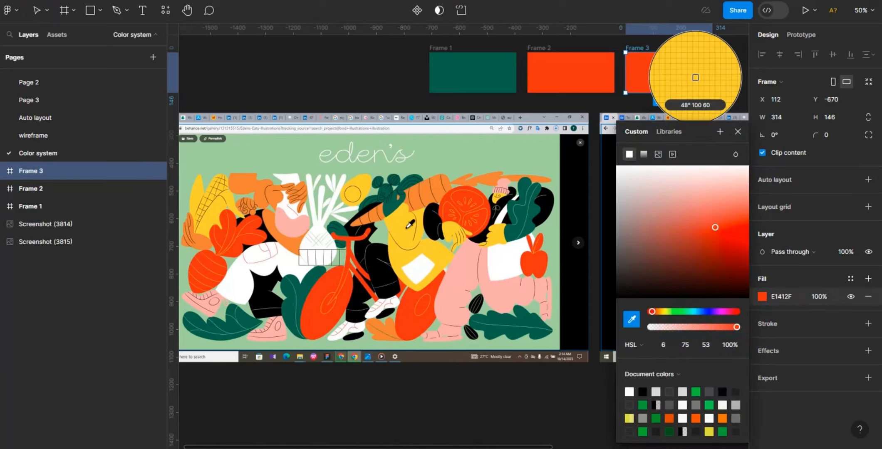
{"action": "left_click", "coordinate": [695, 77]}
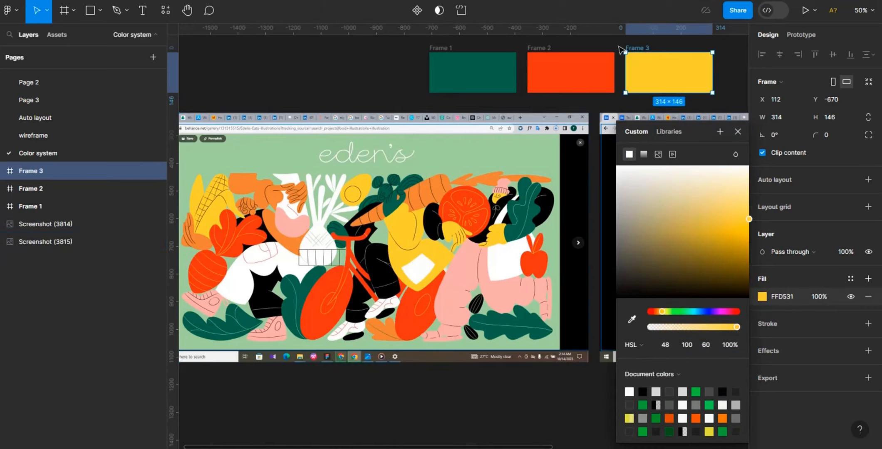
{"action": "key", "text": "ctrl+d"}
{"action": "left_click", "coordinate": [676, 54]}
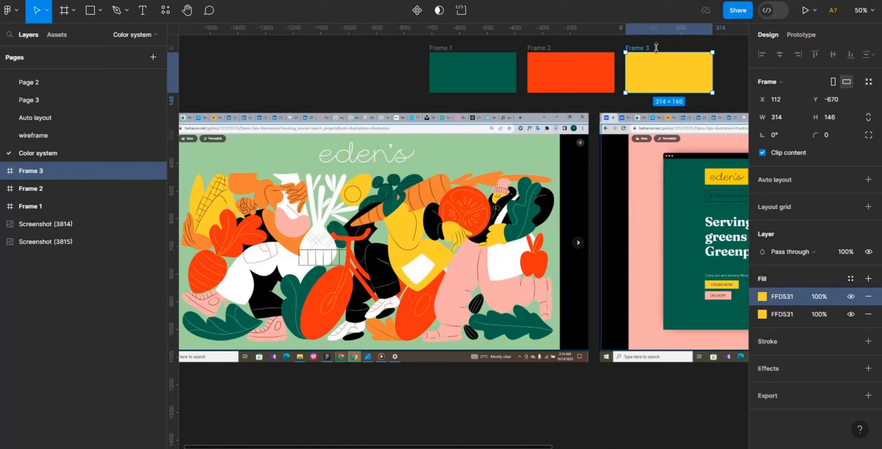
{"action": "left_click", "coordinate": [869, 297]}
{"action": "left_click", "coordinate": [853, 395]}
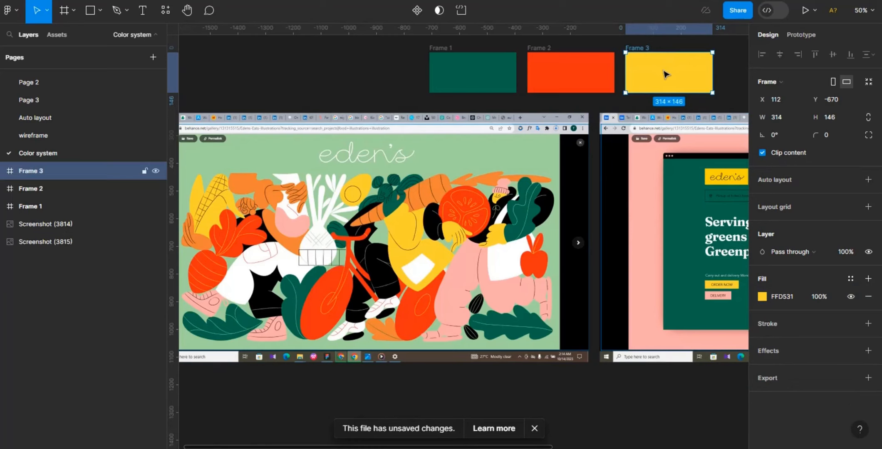
- Duplicate the yellow frame and fill the copy with the light green ABD29B sampled from the illustration's background
{"action": "key", "text": "ctrl+d"}
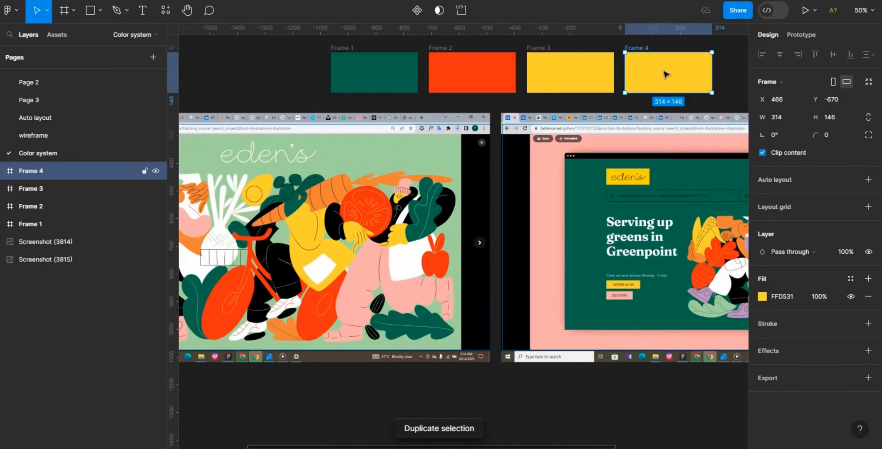
{"action": "left_click", "coordinate": [763, 296]}
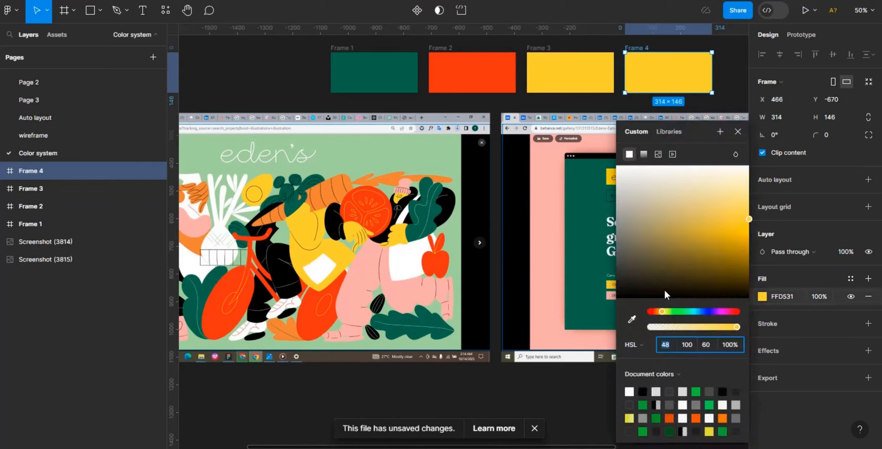
{"action": "left_click", "coordinate": [632, 319]}
{"action": "left_click", "coordinate": [696, 78]}
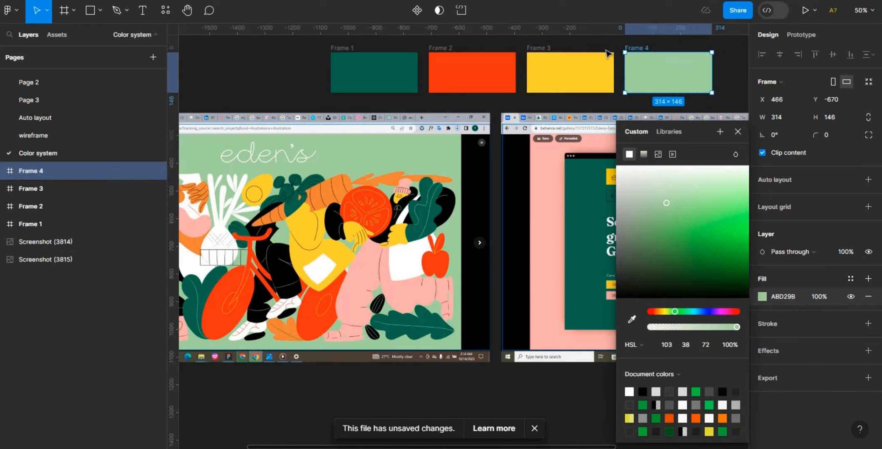
{"action": "left_click", "coordinate": [726, 64]}
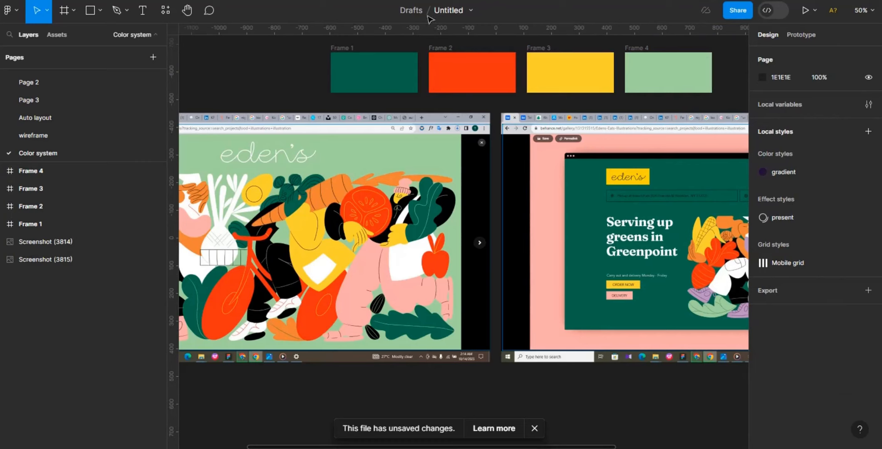
- Pull the red frame up out of the row and slide the yellow and light green frames left to close the gap
{"action": "left_click", "coordinate": [442, 71]}
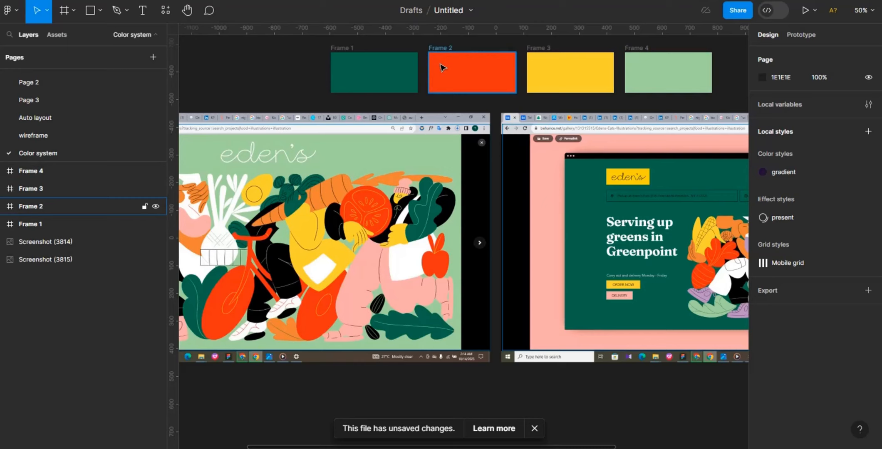
{"action": "left_click", "coordinate": [467, 70]}
{"action": "left_click_drag", "start_coordinate": [473, 73], "coordinate": [480, 75]}
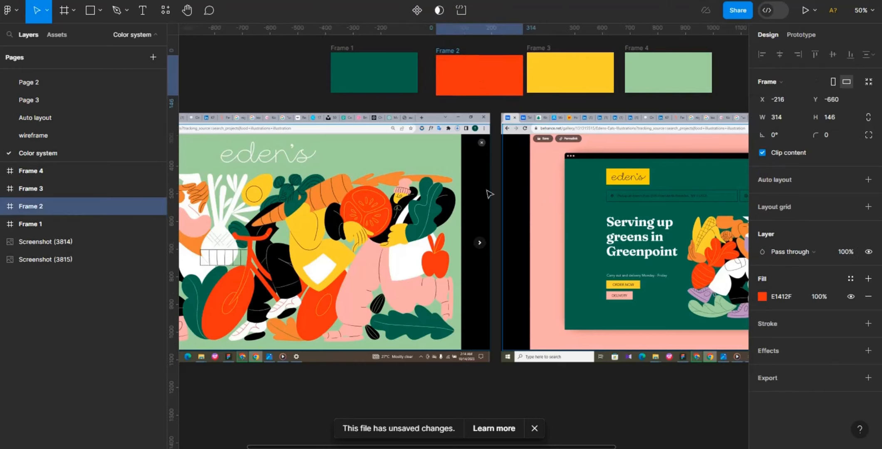
{"action": "left_click_drag", "start_coordinate": [489, 194], "coordinate": [407, 145]}
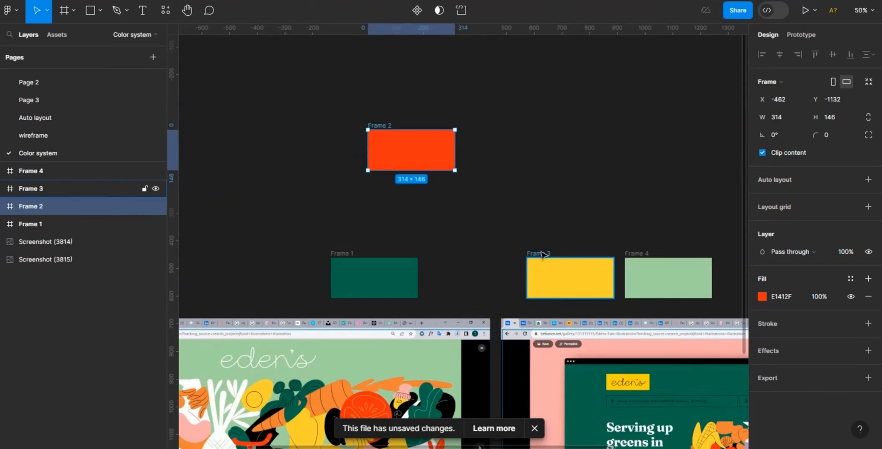
{"action": "left_click_drag", "start_coordinate": [536, 255], "coordinate": [444, 250]}
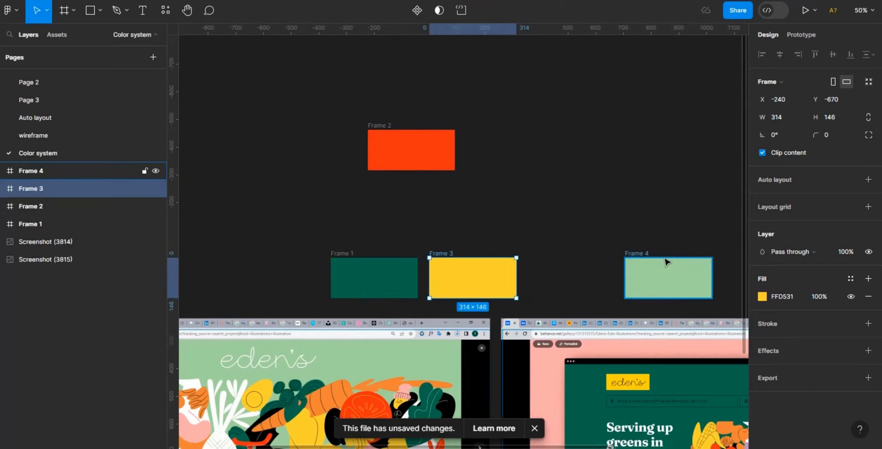
{"action": "left_click_drag", "start_coordinate": [659, 272], "coordinate": [571, 272]}
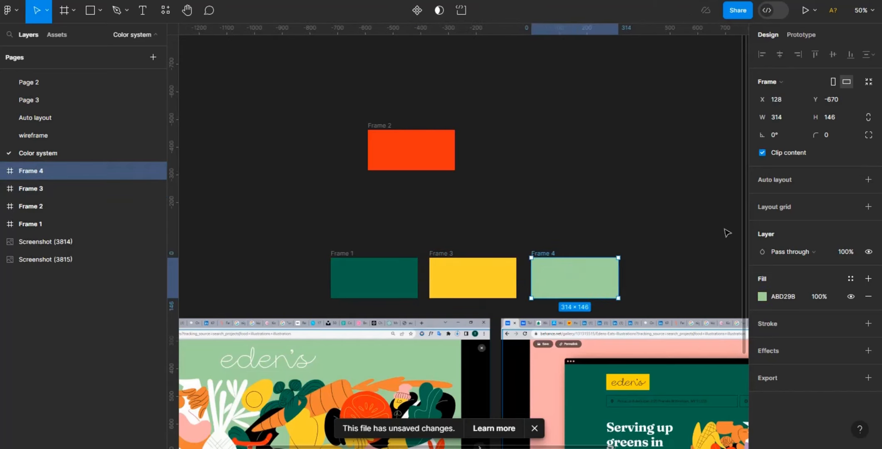
{"action": "scroll", "coordinate": [746, 287], "scroll_direction": "down", "scroll_amount": 2}
{"action": "scroll", "coordinate": [746, 287], "scroll_direction": "down", "scroll_amount": 1}
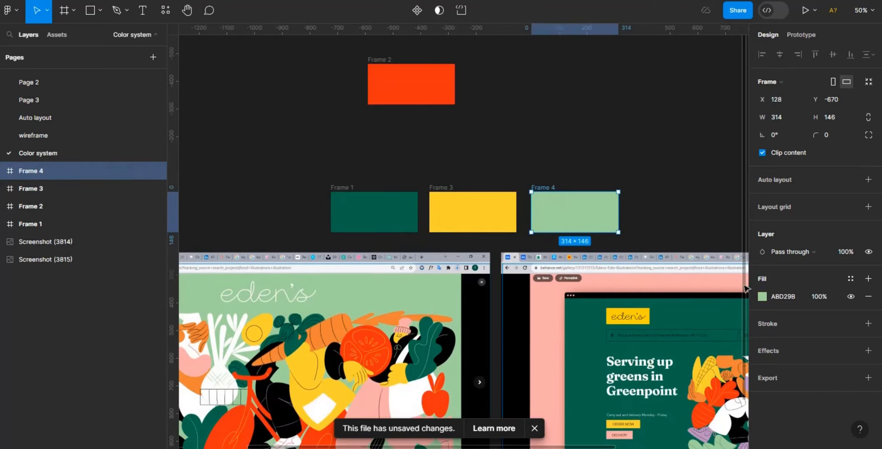
{"action": "key", "text": "minus"}
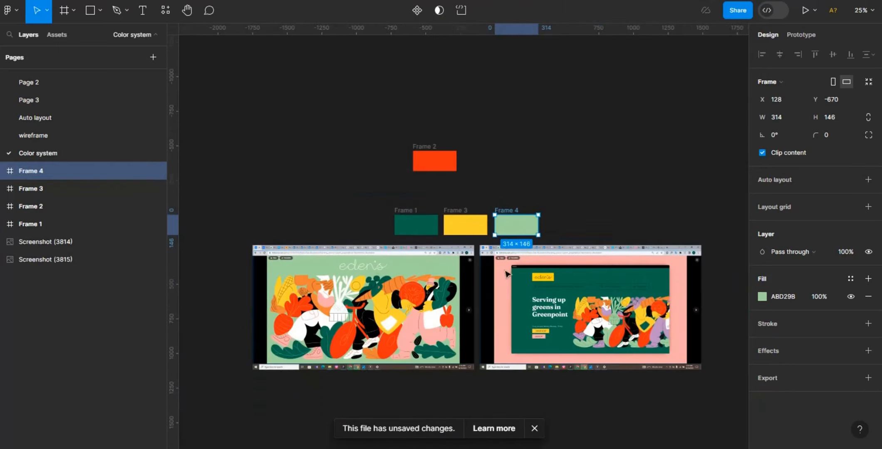
{"action": "left_click", "coordinate": [387, 204]}
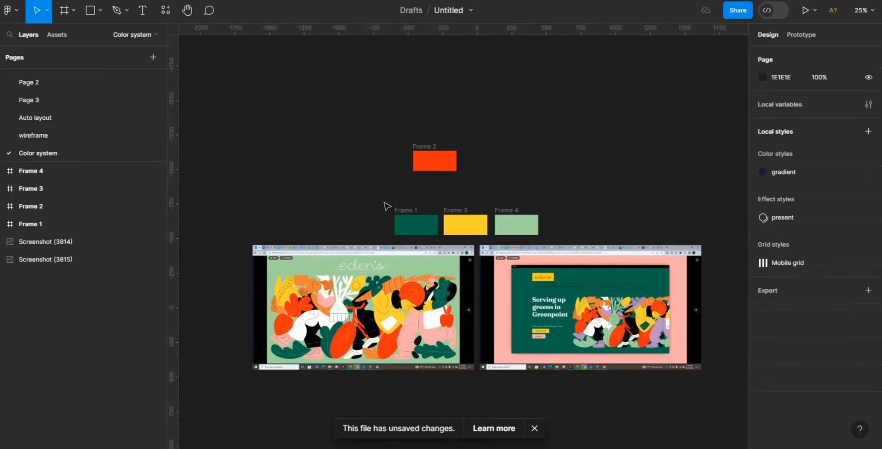
{"action": "left_click_drag", "start_coordinate": [384, 201], "coordinate": [538, 179]}
{"action": "key", "text": "ctrl+plus"}
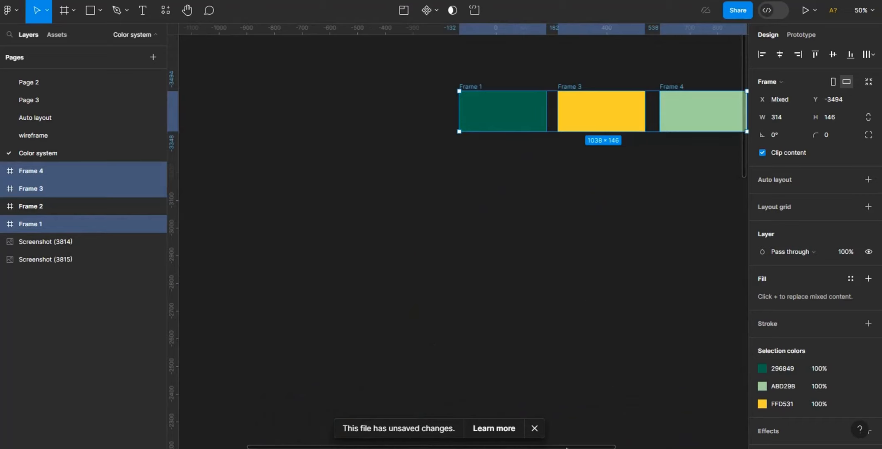
{"action": "left_click_drag", "start_coordinate": [567, 448], "coordinate": [661, 425]}
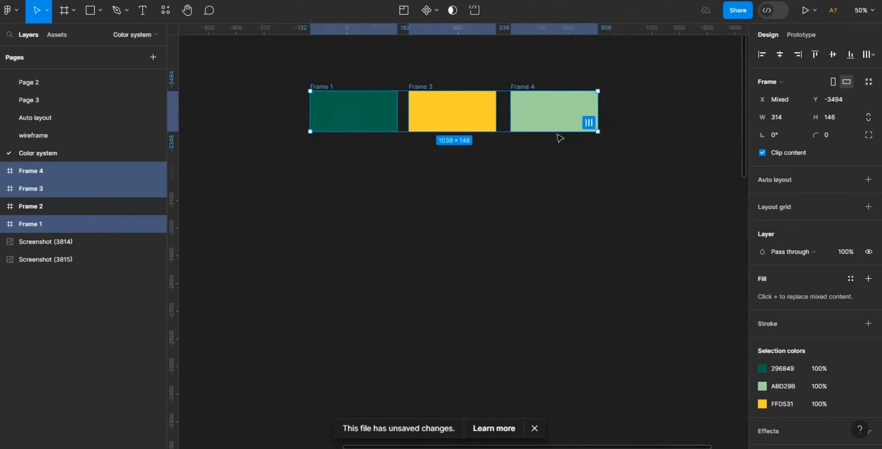
{"action": "left_click", "coordinate": [644, 248]}
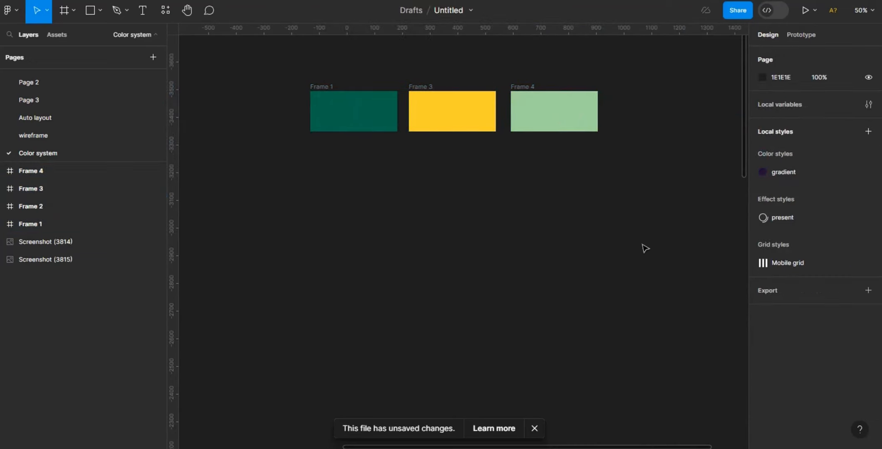
- Create a Slide 16:9 frame (1920 × 1080) and position it below the row of colour frames
{"action": "key", "text": "f"}
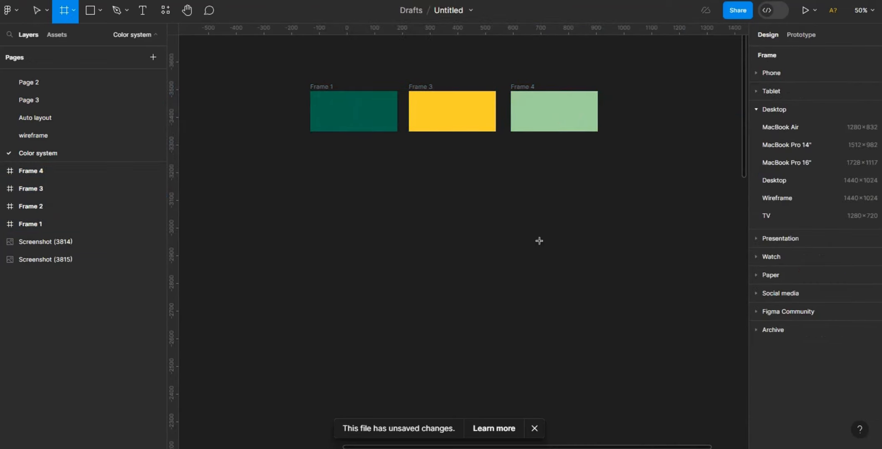
{"action": "left_click", "coordinate": [785, 239]}
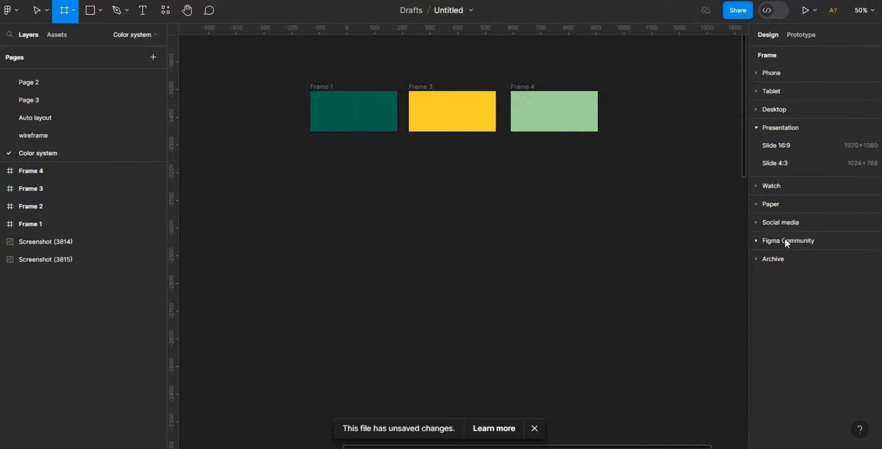
{"action": "left_click", "coordinate": [791, 144]}
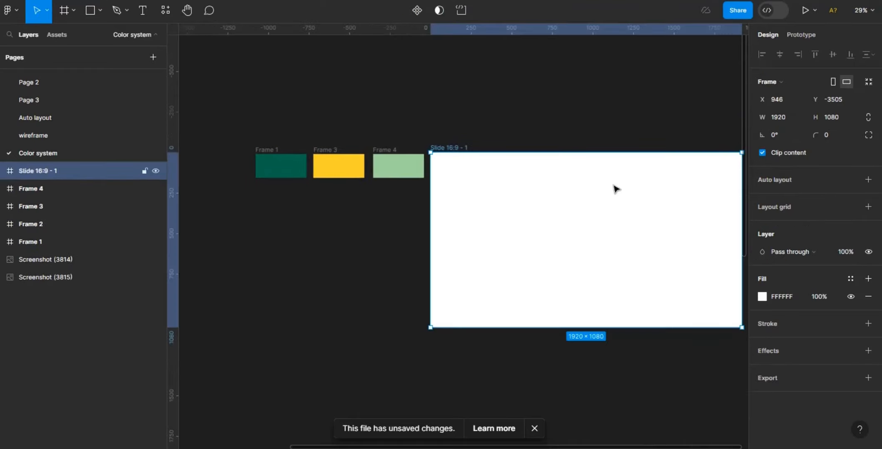
{"action": "left_click_drag", "start_coordinate": [511, 315], "coordinate": [435, 241]}
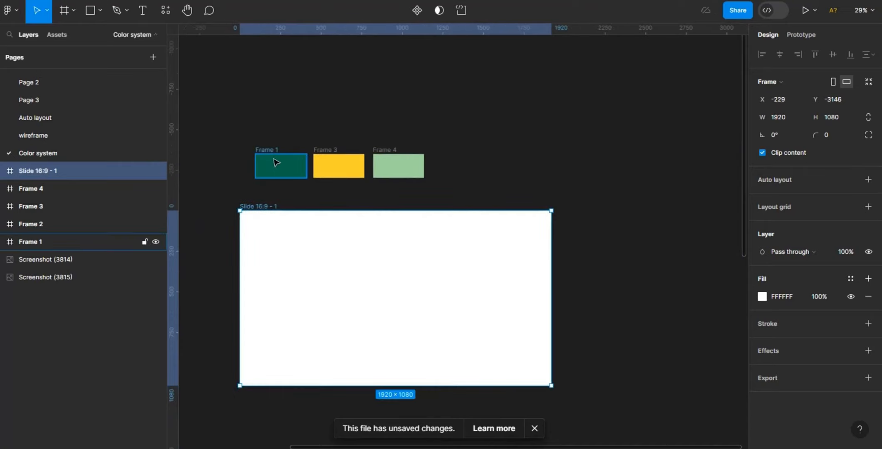
- Move the dark green frame into the slide's top-left corner and open its fill colour
{"action": "left_click_drag", "start_coordinate": [277, 162], "coordinate": [275, 233]}
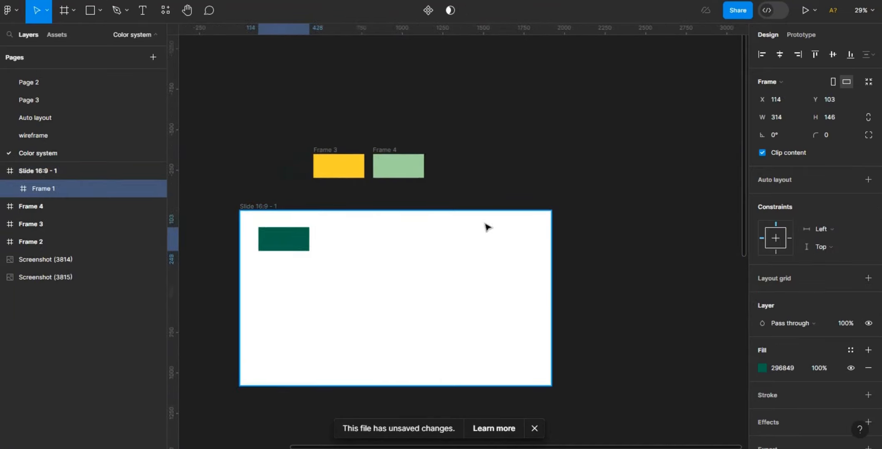
{"action": "left_click", "coordinate": [762, 369]}
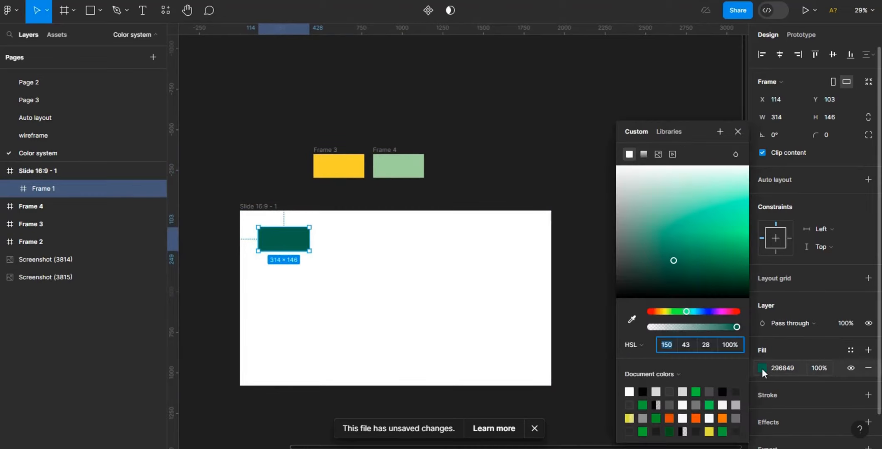
{"action": "left_click", "coordinate": [568, 224]}
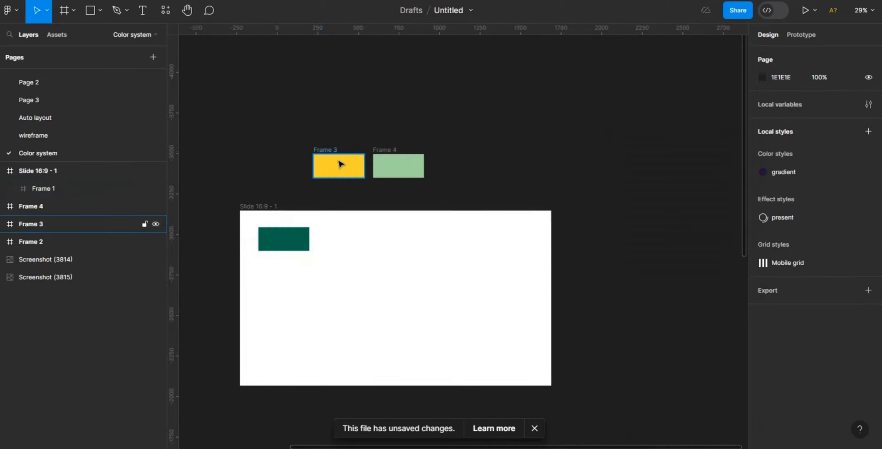
- Open the fill colour pickers of the yellow and light green frames to check their colours
{"action": "left_click", "coordinate": [340, 165]}
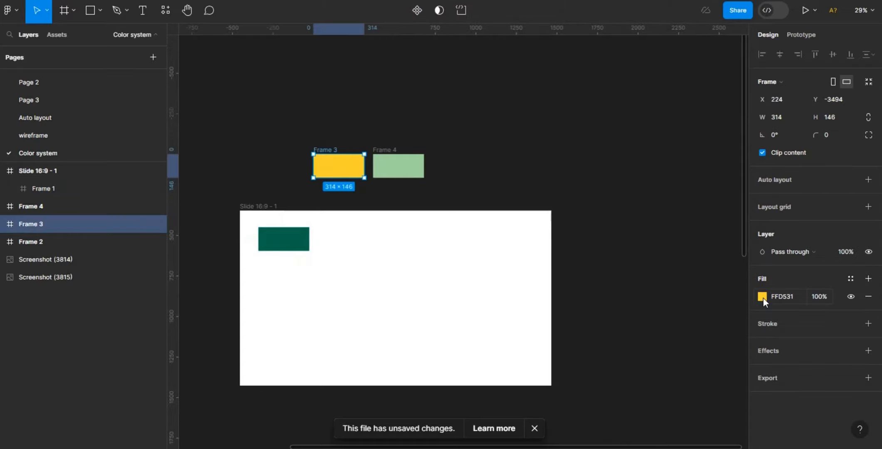
{"action": "left_click", "coordinate": [763, 298]}
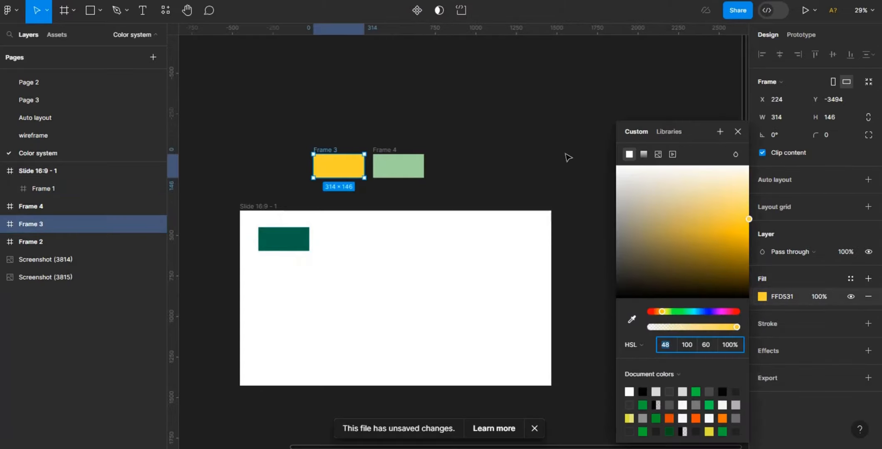
{"action": "left_click", "coordinate": [500, 165]}
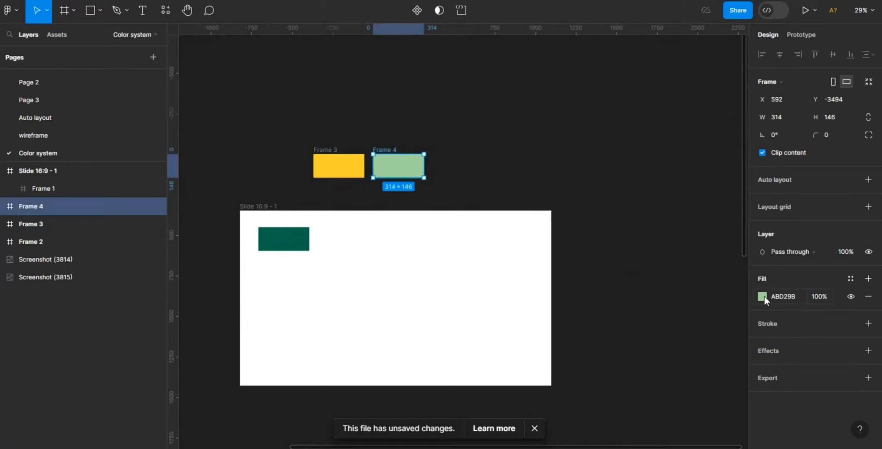
{"action": "left_click", "coordinate": [765, 296]}
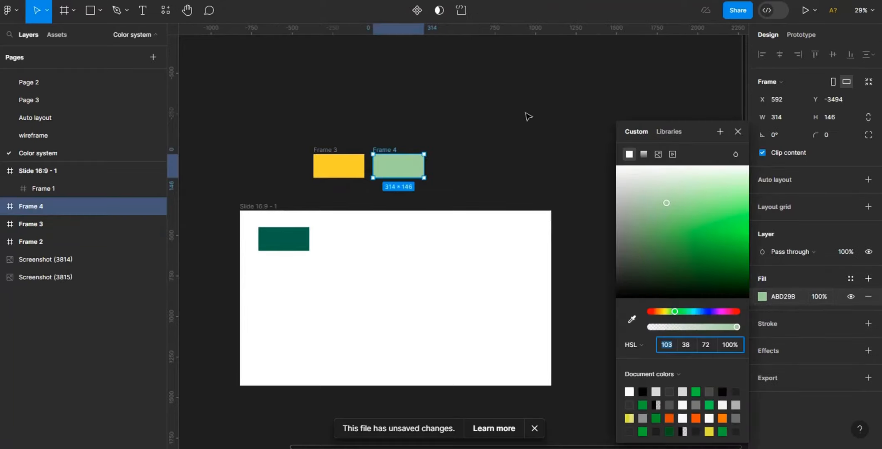
{"action": "left_click", "coordinate": [581, 164]}
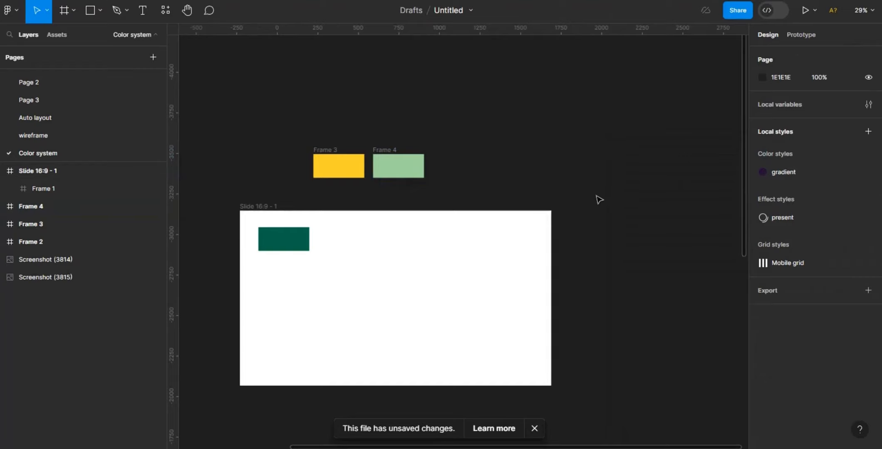
- Move the yellow frame into the slide, placing it beneath the dark green frame
{"action": "key", "text": "ctrl+plus"}
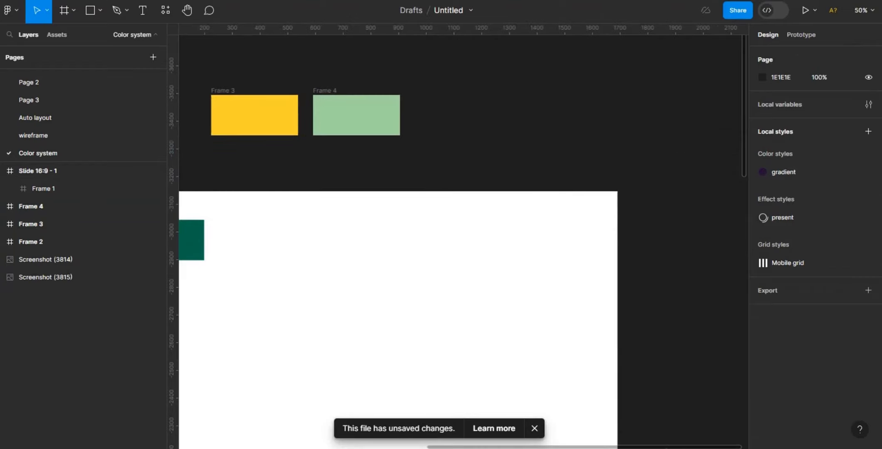
{"action": "left_click_drag", "start_coordinate": [684, 448], "coordinate": [573, 448]}
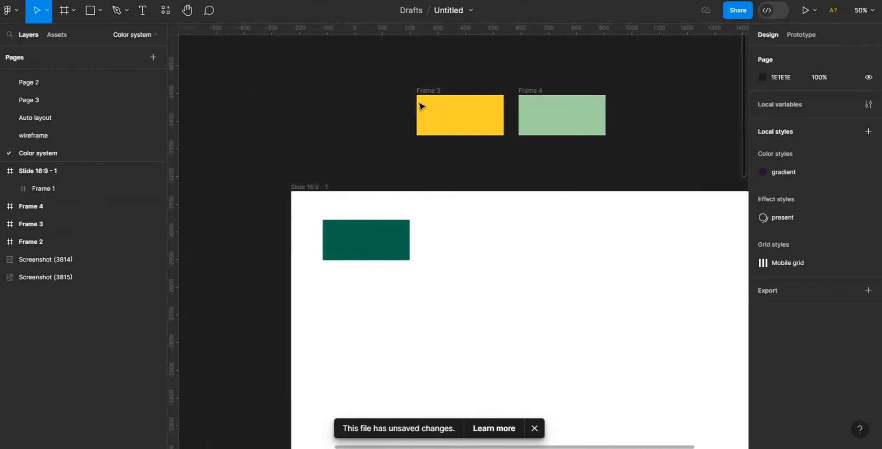
{"action": "left_click", "coordinate": [453, 112]}
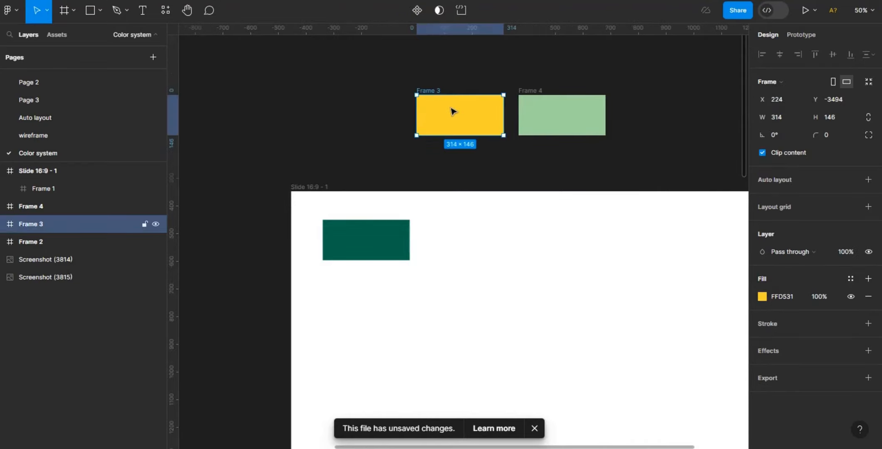
{"action": "left_click_drag", "start_coordinate": [453, 112], "coordinate": [358, 301]}
- Create a colour style named Primary/Accent from the dark green frame's fill
{"action": "left_click", "coordinate": [368, 239]}
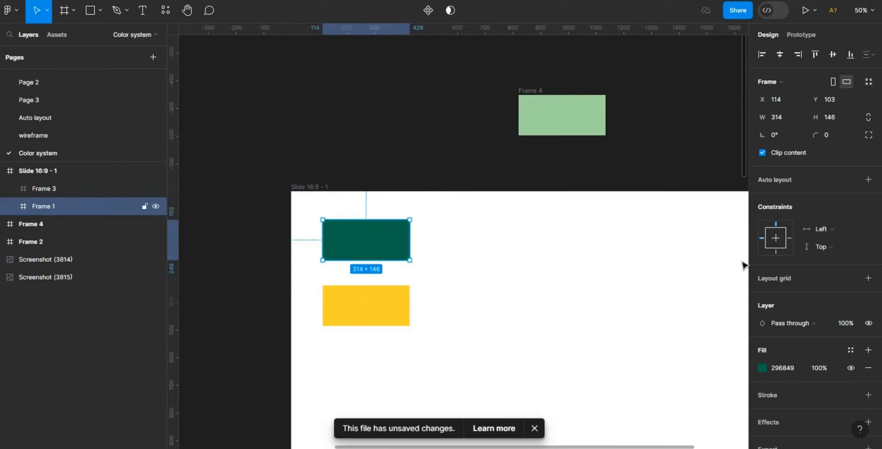
{"action": "left_click", "coordinate": [851, 350]}
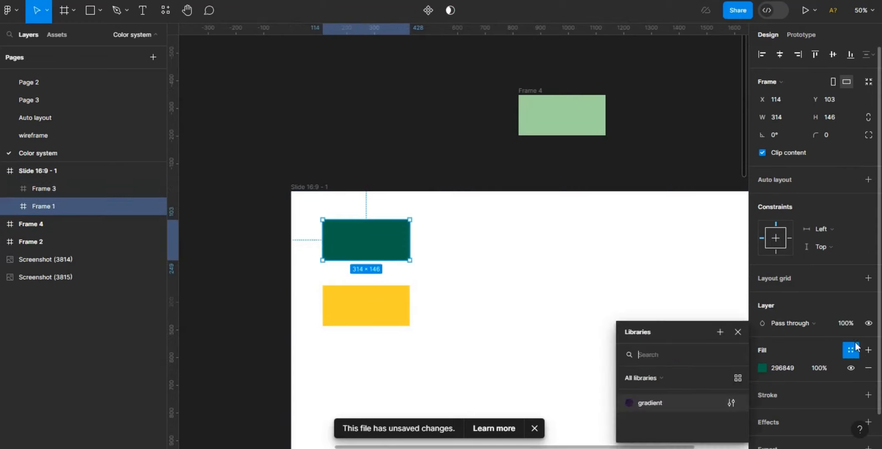
{"action": "left_click", "coordinate": [719, 333]}
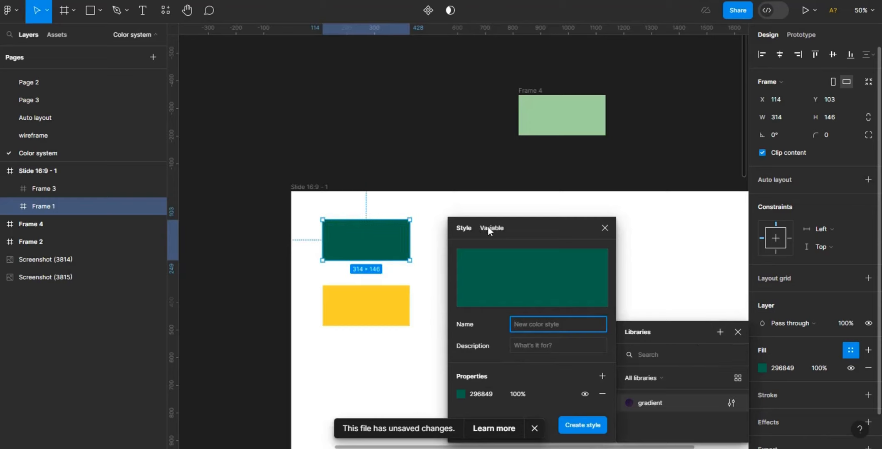
{"action": "left_click", "coordinate": [463, 227]}
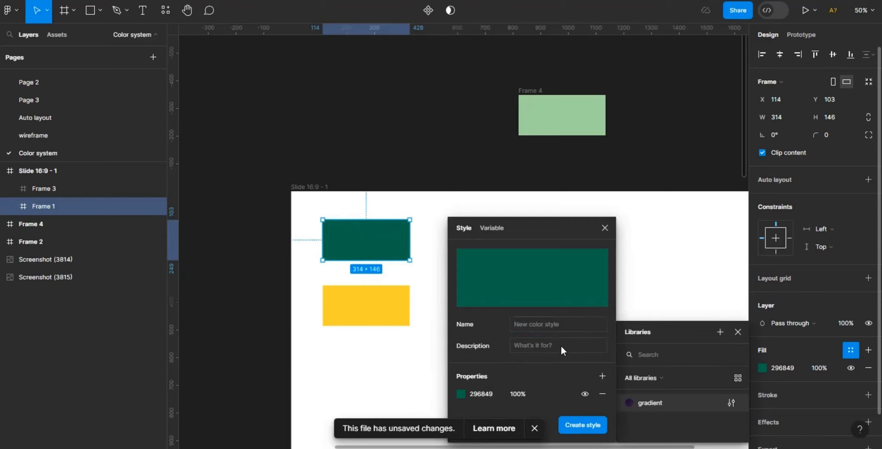
{"action": "left_click", "coordinate": [556, 326]}
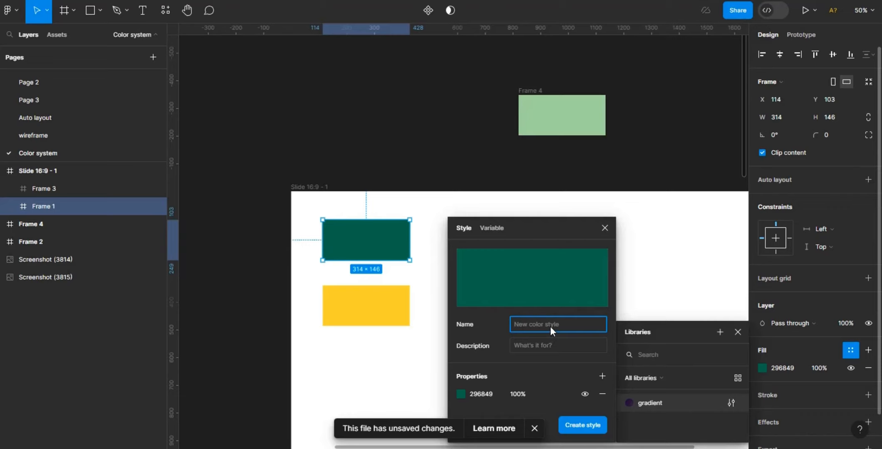
{"action": "type", "text": "Primary/ Accent"}
{"action": "left_click", "coordinate": [581, 427]}
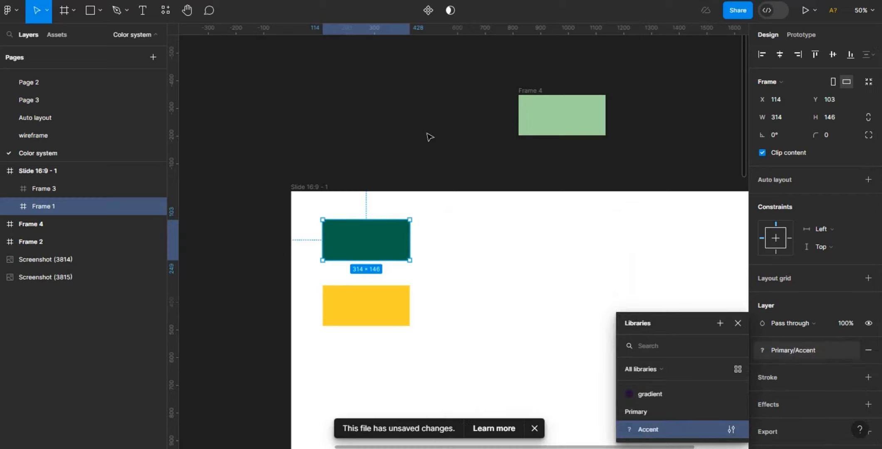
- Duplicate the dark green frame beside itself in the slide and detach the copy's fill from the Primary/Accent style
{"action": "left_click", "coordinate": [376, 251]}
{"action": "left_click", "coordinate": [377, 251]}
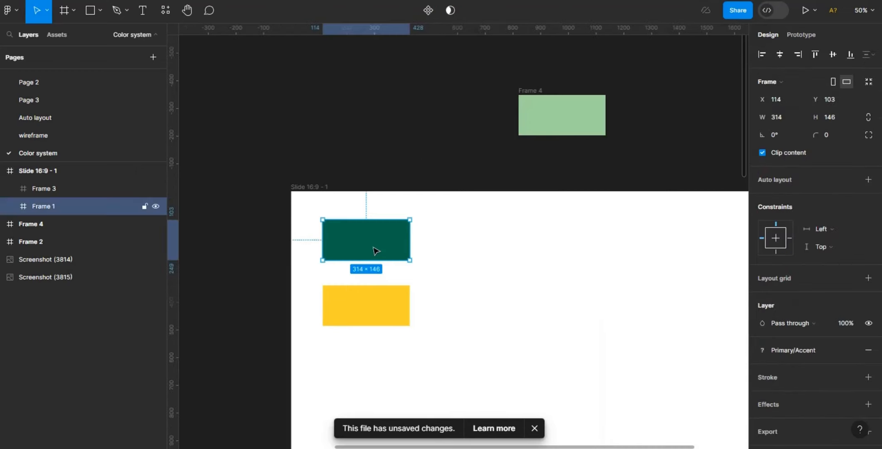
{"action": "key", "text": "ctrl+d"}
{"action": "left_click_drag", "start_coordinate": [374, 250], "coordinate": [468, 256]}
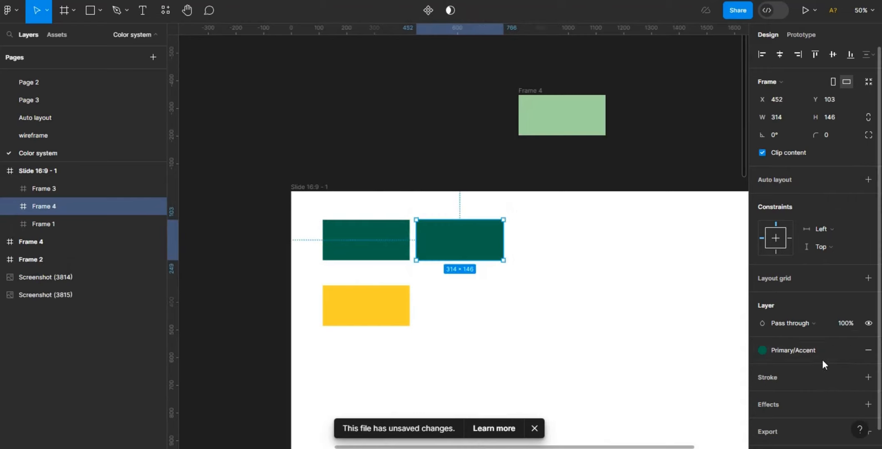
{"action": "left_click", "coordinate": [853, 358]}
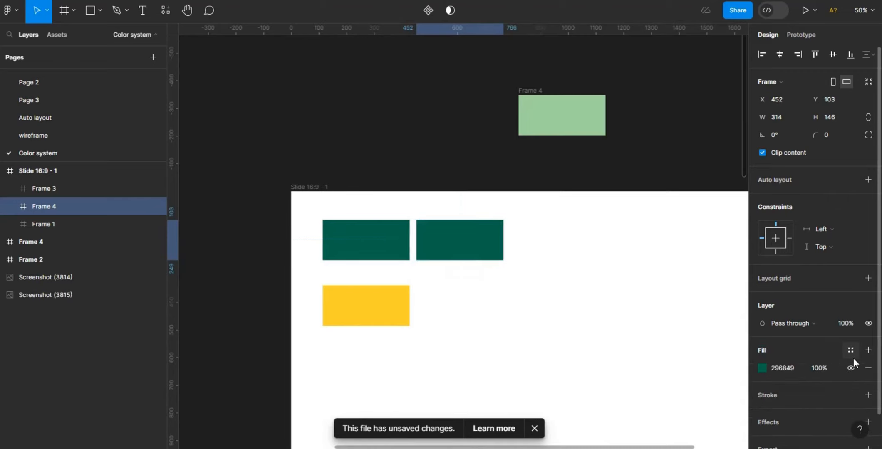
- Set the copied dark green frame's fill lightness to 30 in HSL colour mode
{"action": "left_click", "coordinate": [762, 368]}
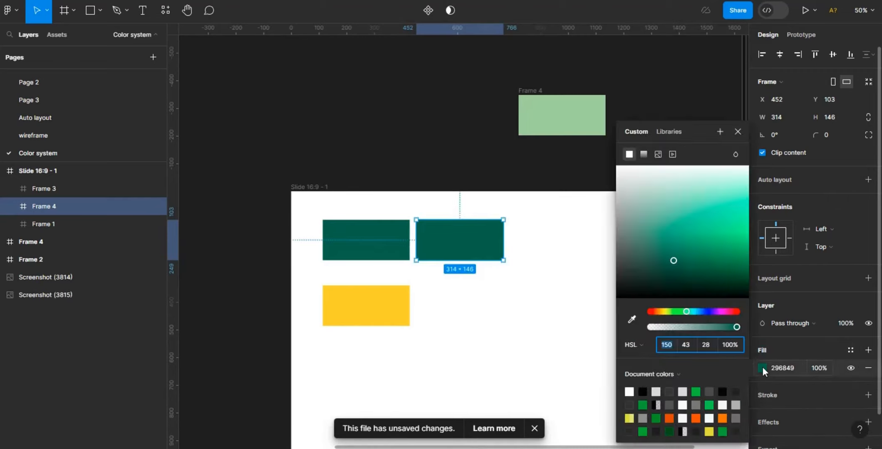
{"action": "left_click", "coordinate": [648, 344]}
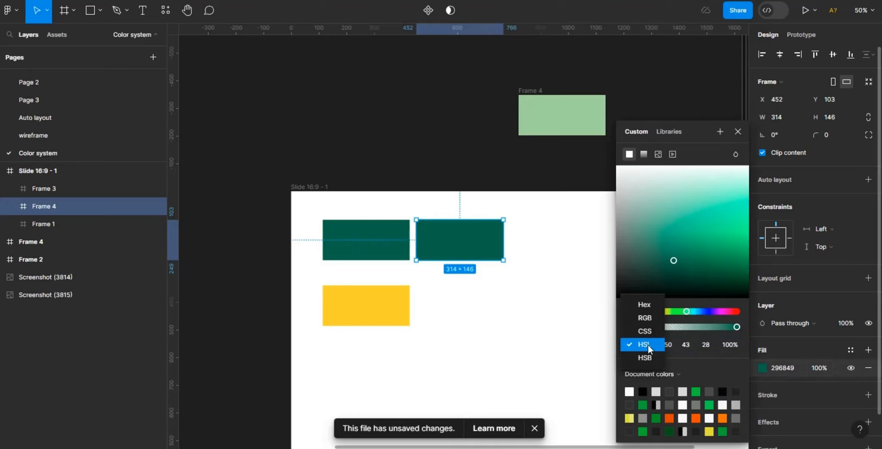
{"action": "left_click", "coordinate": [650, 305]}
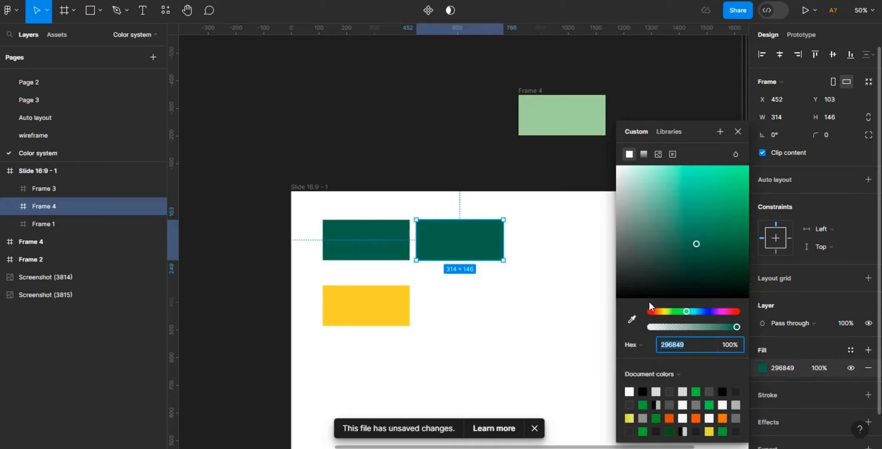
{"action": "left_click", "coordinate": [646, 342]}
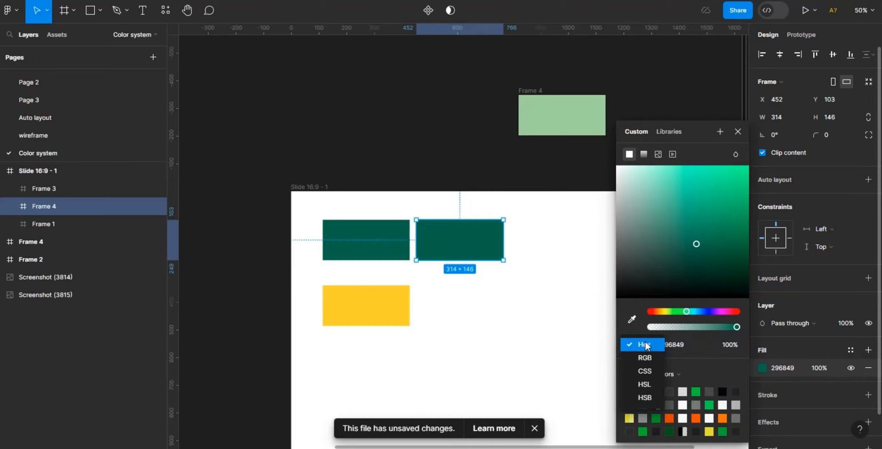
{"action": "left_click", "coordinate": [648, 385]}
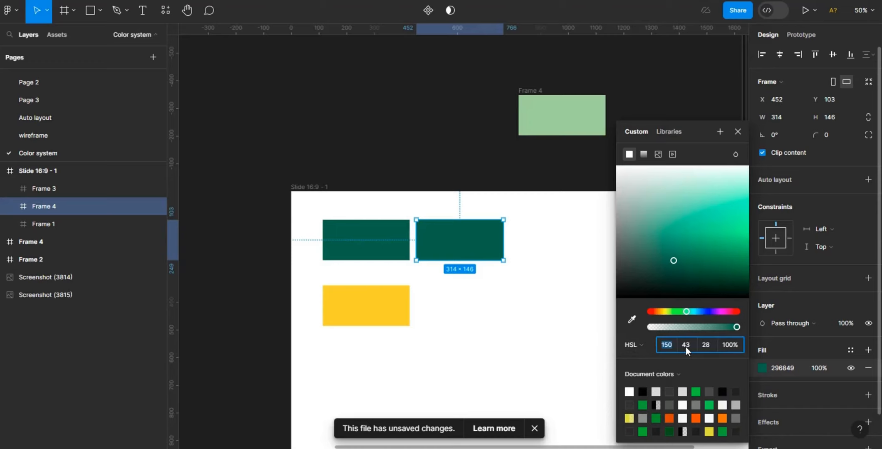
{"action": "left_click", "coordinate": [708, 342]}
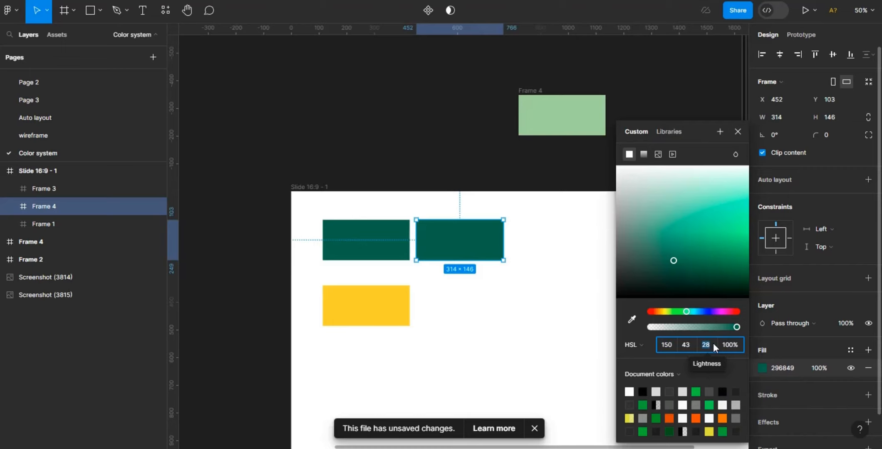
{"action": "key", "text": "BackSpace"}
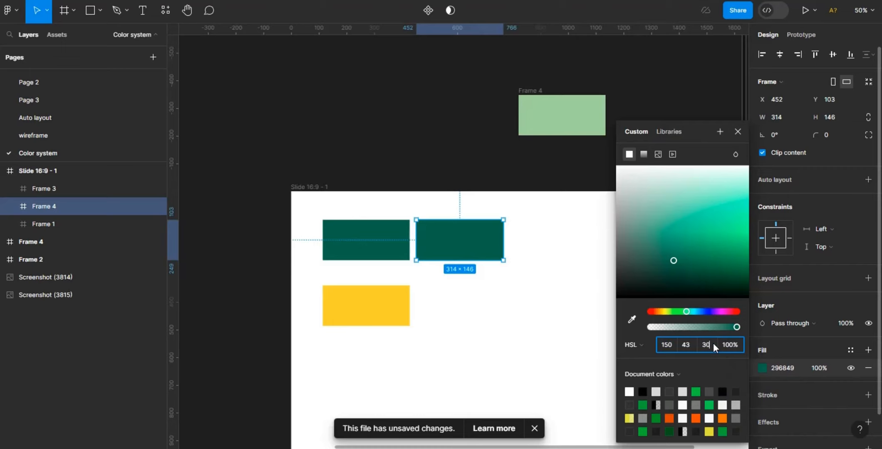
{"action": "key", "text": "Return"}
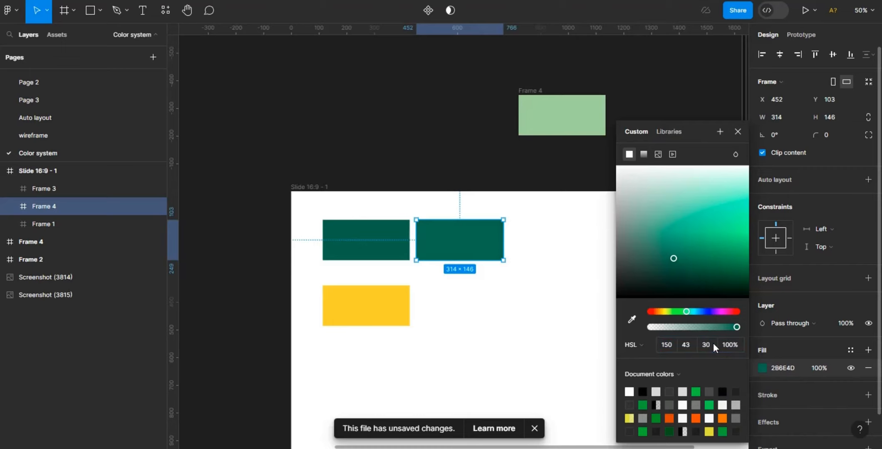
{"action": "left_click", "coordinate": [557, 252]}
- Duplicate that frame and place the copy immediately to its right in the row
{"action": "left_click", "coordinate": [471, 251]}
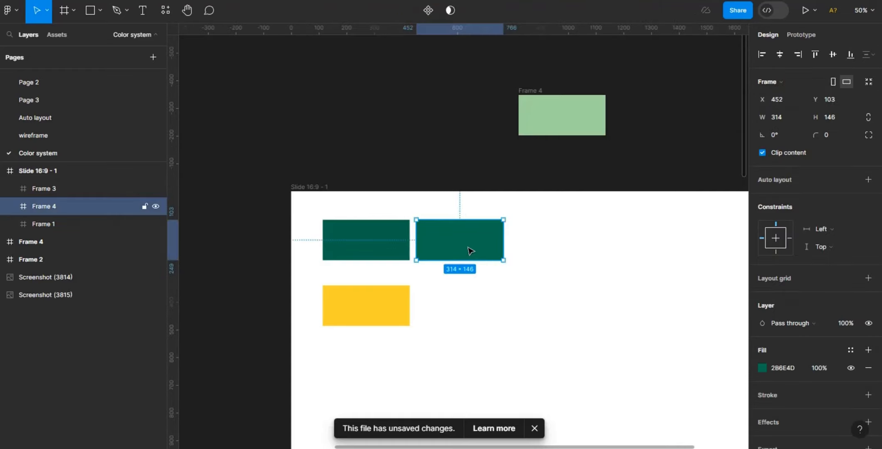
{"action": "key", "text": "ctrl+d"}
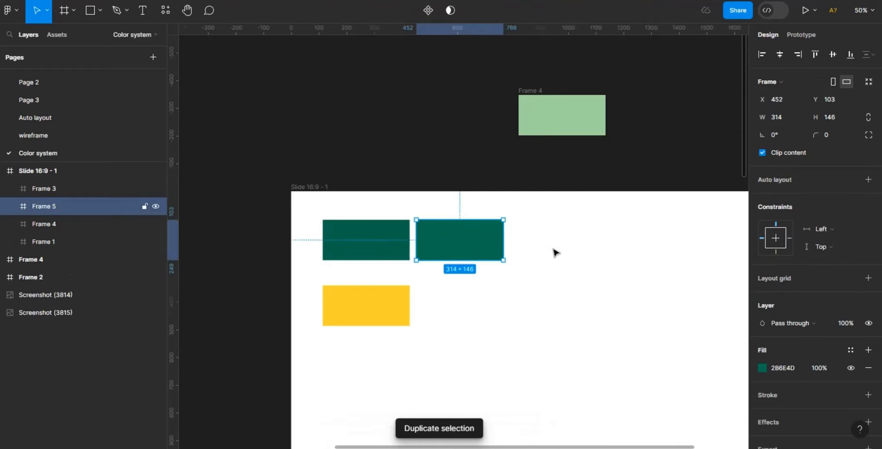
{"action": "left_click_drag", "start_coordinate": [560, 249], "coordinate": [563, 250]}
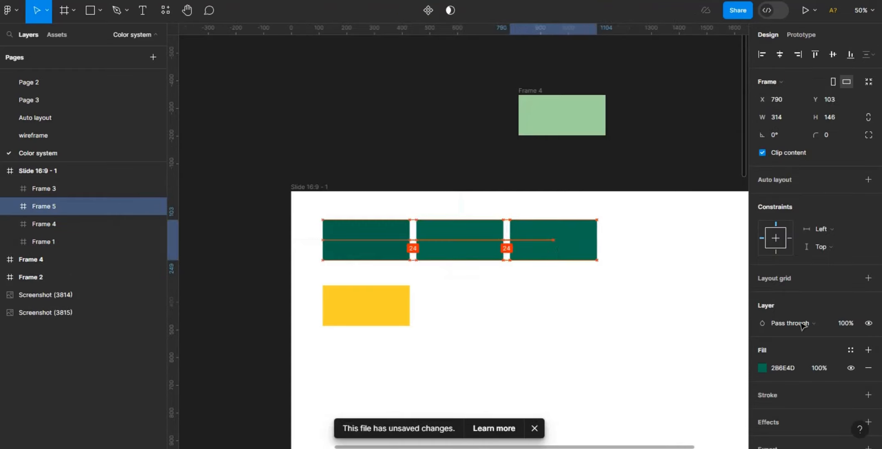
- Set the new copy's fill lightness to 40
{"action": "left_click", "coordinate": [762, 367]}
{"action": "left_click", "coordinate": [714, 345]}
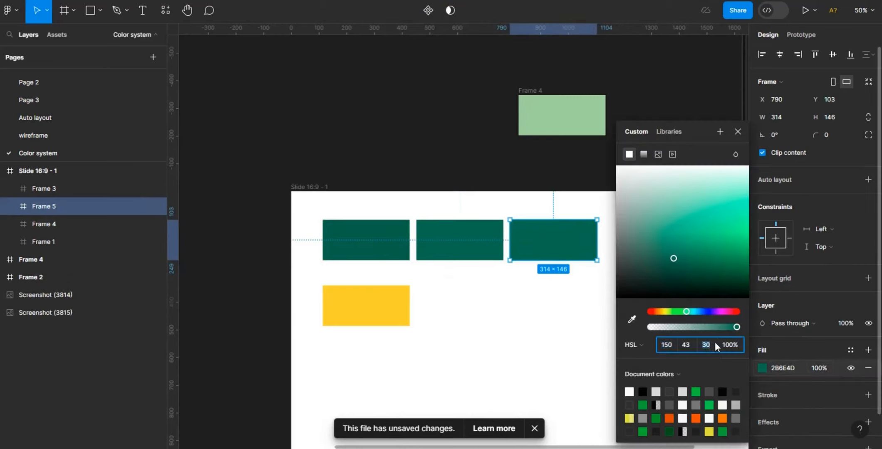
{"action": "key", "text": "BackSpace"}
{"action": "type", "text": "40"}
{"action": "key", "text": "Return"}
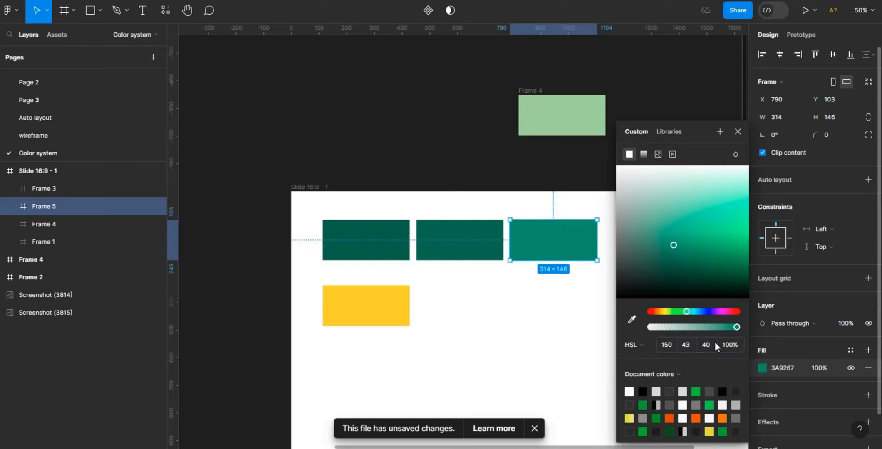
{"action": "left_click", "coordinate": [554, 281]}
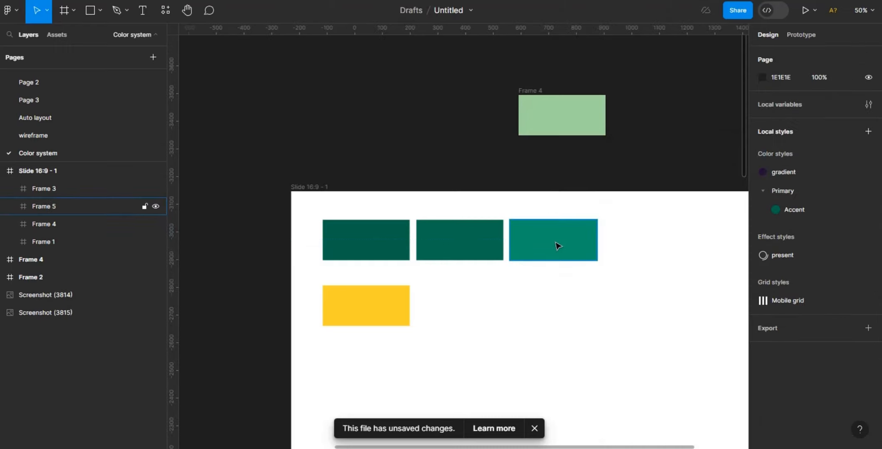
- Duplicate the lightness-40 frame and place the copy to its right in the row
{"action": "left_click", "coordinate": [558, 246]}
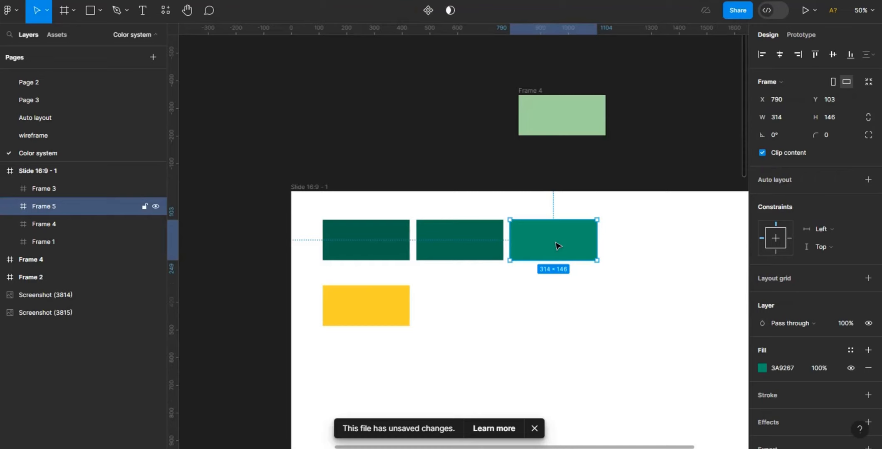
{"action": "key", "text": "ctrl+d"}
{"action": "left_click_drag", "start_coordinate": [556, 242], "coordinate": [646, 245]}
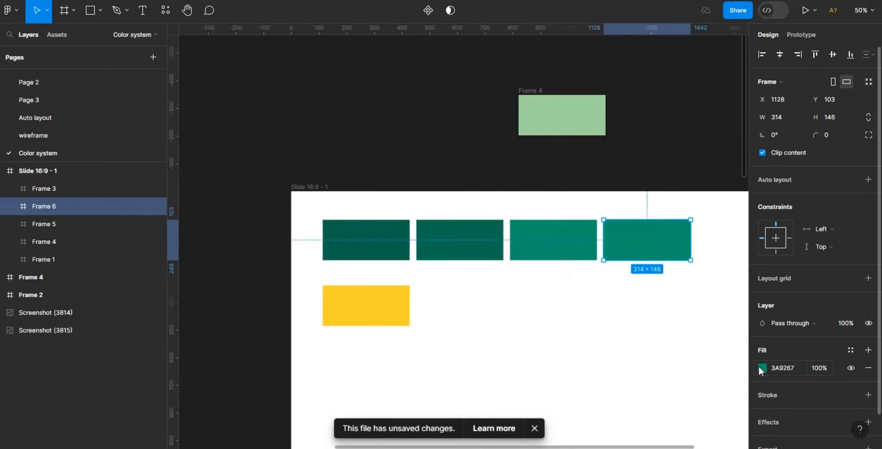
- Set the newest copy's fill lightness to 60
{"action": "left_click", "coordinate": [759, 366]}
{"action": "left_click", "coordinate": [712, 346]}
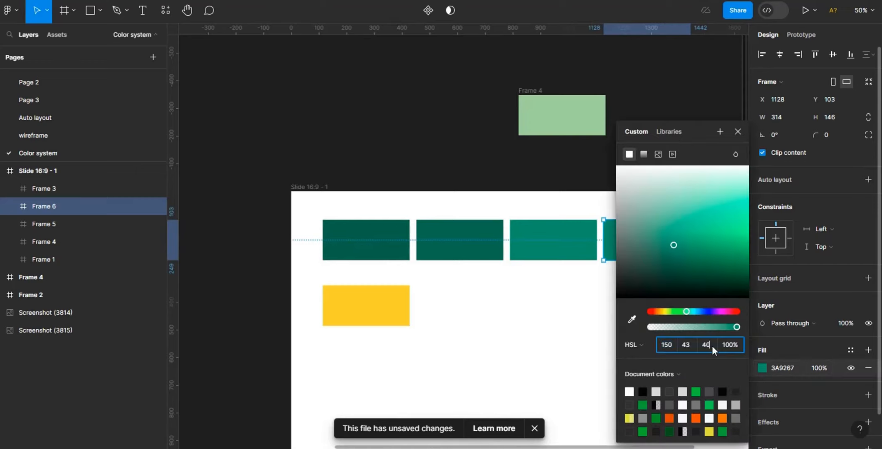
{"action": "type", "text": "60"}
{"action": "key", "text": "Return"}
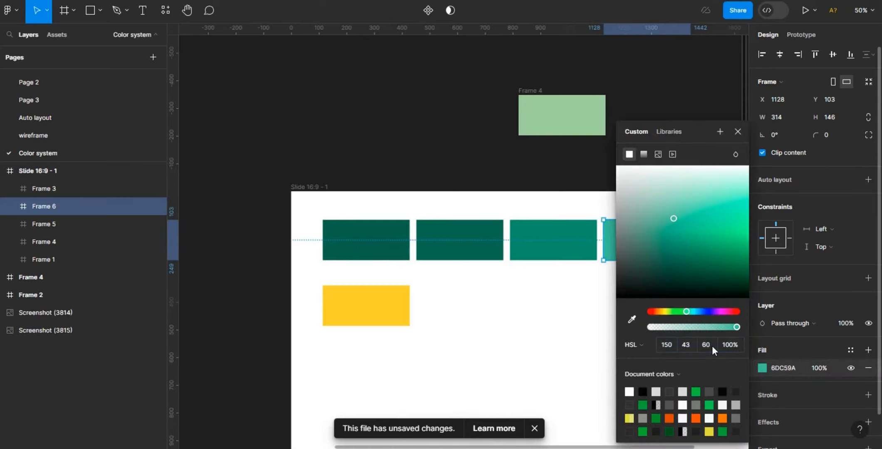
- Narrow the lightness-60 frame to a width of 153
{"action": "scroll", "coordinate": [582, 445], "scroll_direction": "right", "scroll_amount": 2}
{"action": "scroll", "coordinate": [595, 447], "scroll_direction": "right", "scroll_amount": 4}
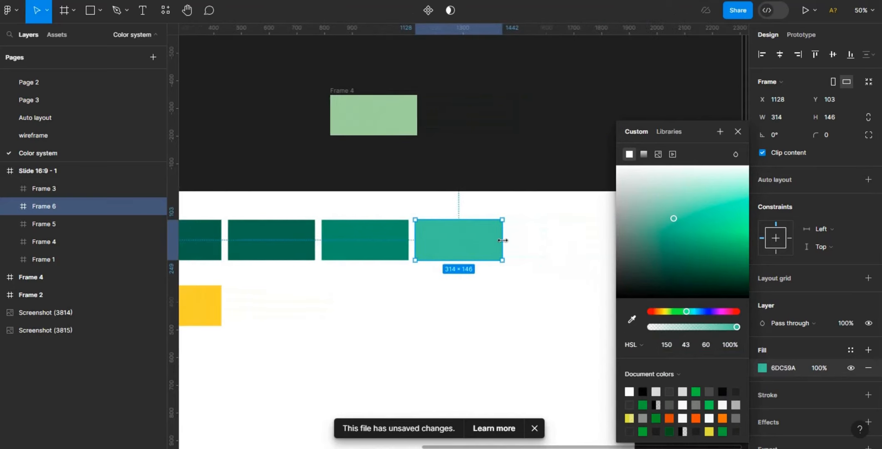
{"action": "left_click_drag", "start_coordinate": [502, 240], "coordinate": [443, 241]}
{"action": "key", "text": "ctrl+d"}
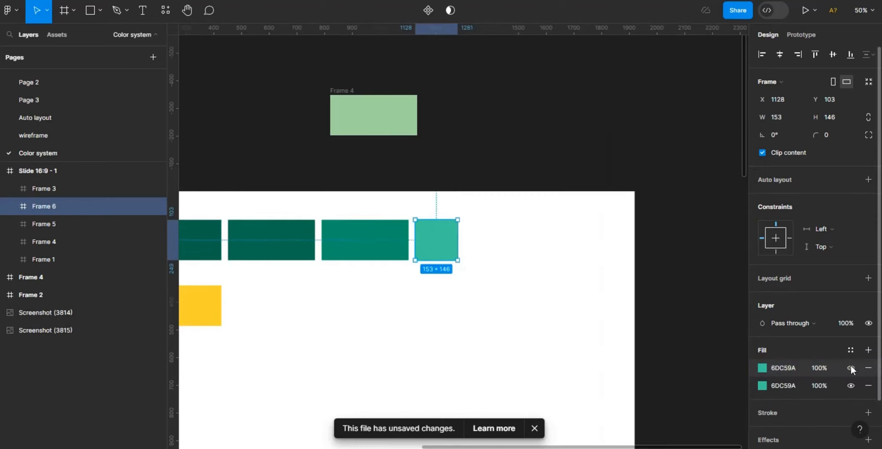
{"action": "left_click", "coordinate": [868, 368]}
{"action": "key", "text": "Escape"}
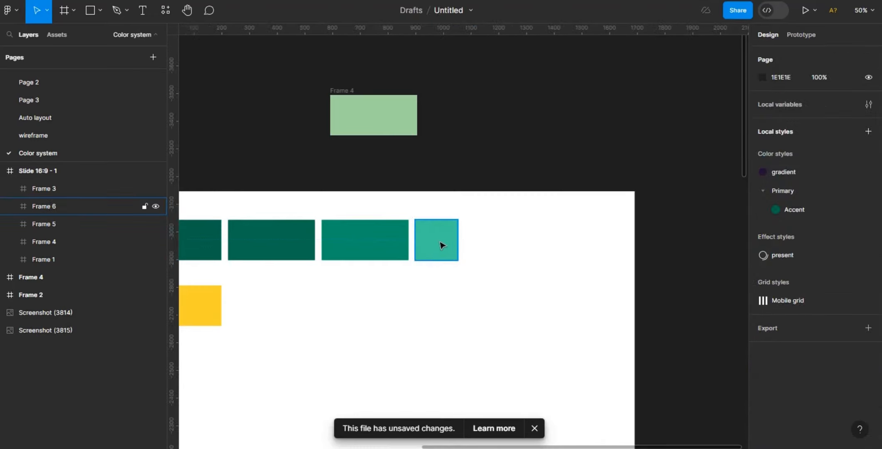
- Duplicate the narrow frame three times, lining the copies up to its right
{"action": "left_click", "coordinate": [442, 246]}
{"action": "key", "text": "ctrl+d"}
{"action": "left_click_drag", "start_coordinate": [442, 245], "coordinate": [491, 246]}
{"action": "key", "text": "ctrl+d"}
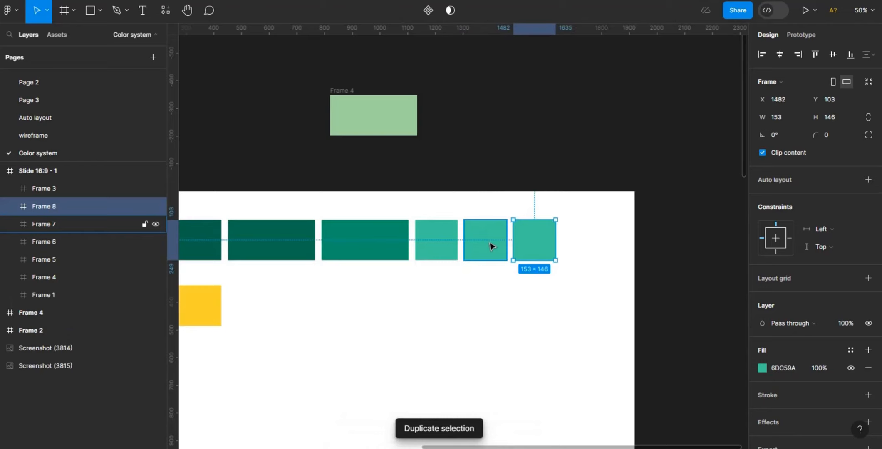
{"action": "key", "text": "ctrl+d"}
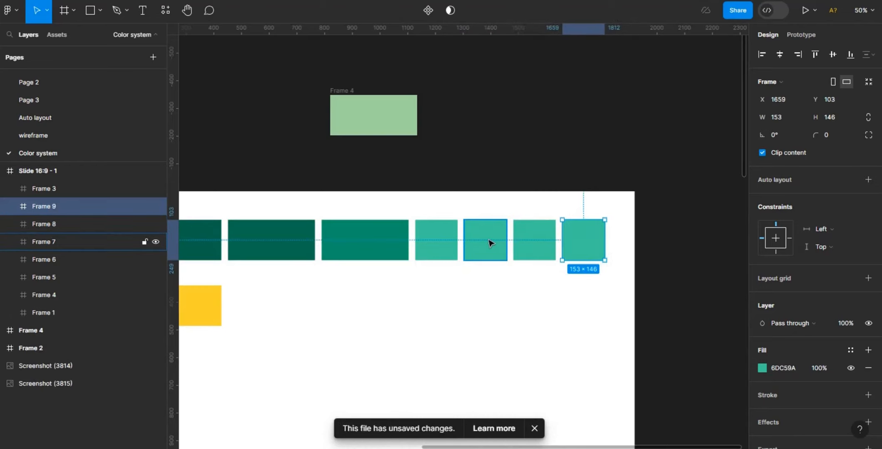
- Set the second narrow frame's fill lightness to 70
{"action": "left_click", "coordinate": [489, 241]}
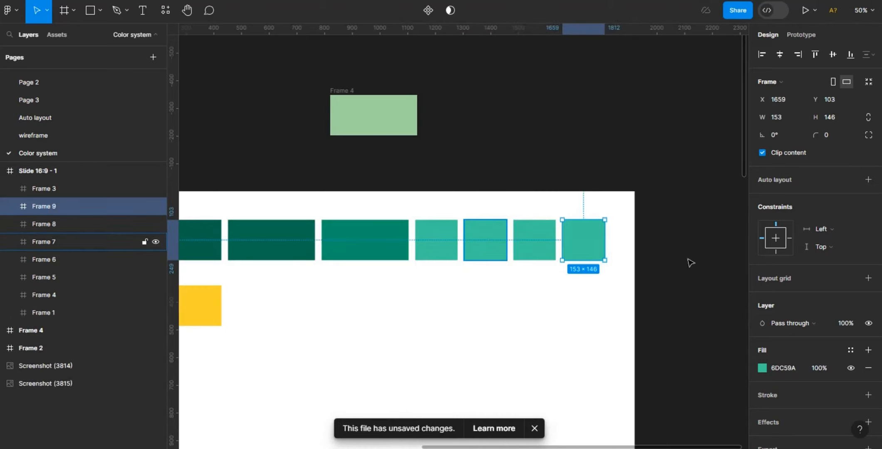
{"action": "left_click", "coordinate": [763, 368]}
{"action": "left_click", "coordinate": [710, 345]}
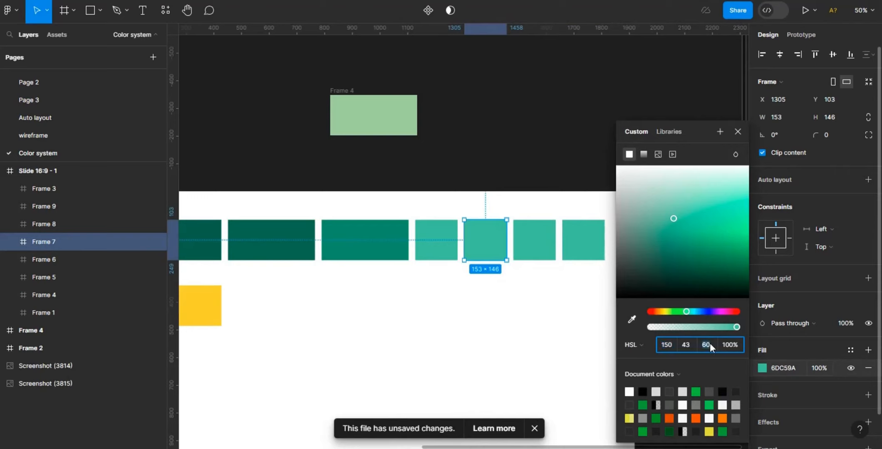
{"action": "key", "text": "BackSpace"}
{"action": "type", "text": "70"}
{"action": "key", "text": "Return"}
- Set the third narrow frame's fill lightness to 80
{"action": "left_click", "coordinate": [535, 245]}
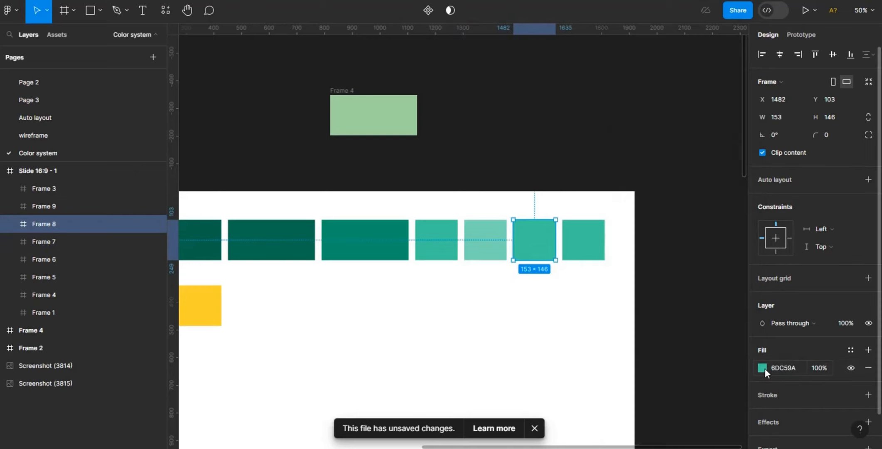
{"action": "left_click", "coordinate": [763, 368]}
{"action": "left_click", "coordinate": [712, 345]}
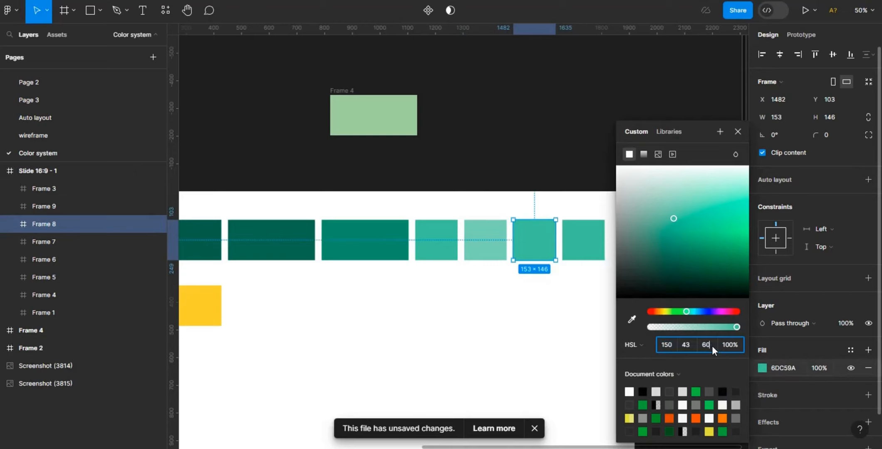
{"action": "key", "text": "Return"}
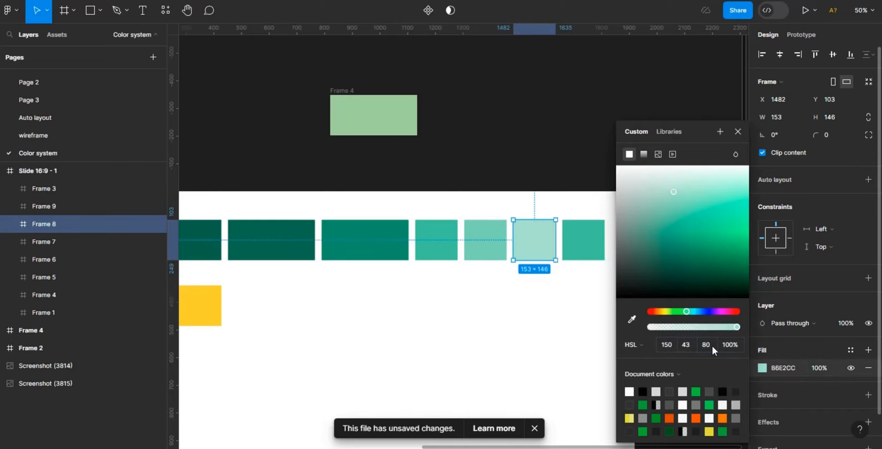
- Set the fourth narrow frame's fill lightness to 85
{"action": "left_click", "coordinate": [582, 255]}
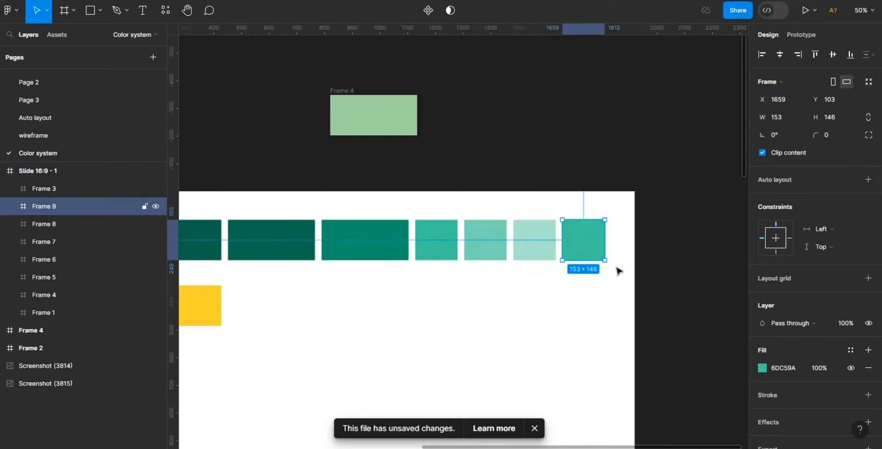
{"action": "left_click", "coordinate": [763, 368]}
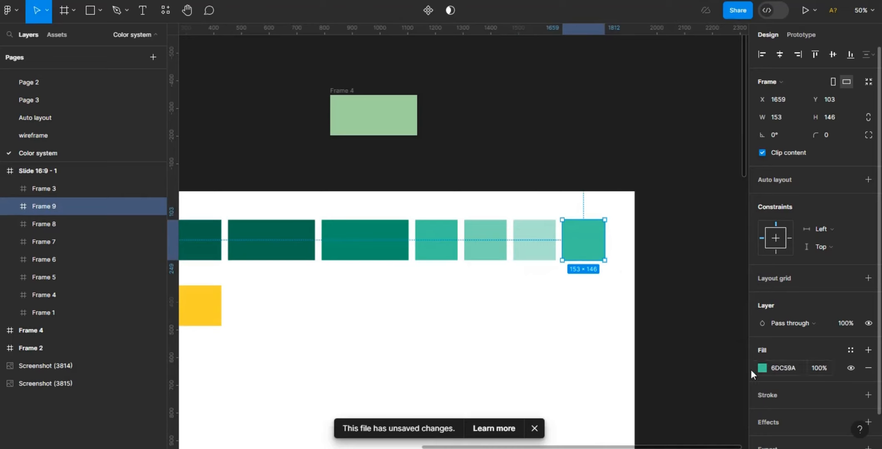
{"action": "left_click", "coordinate": [710, 348]}
{"action": "key", "text": "BackSpace"}
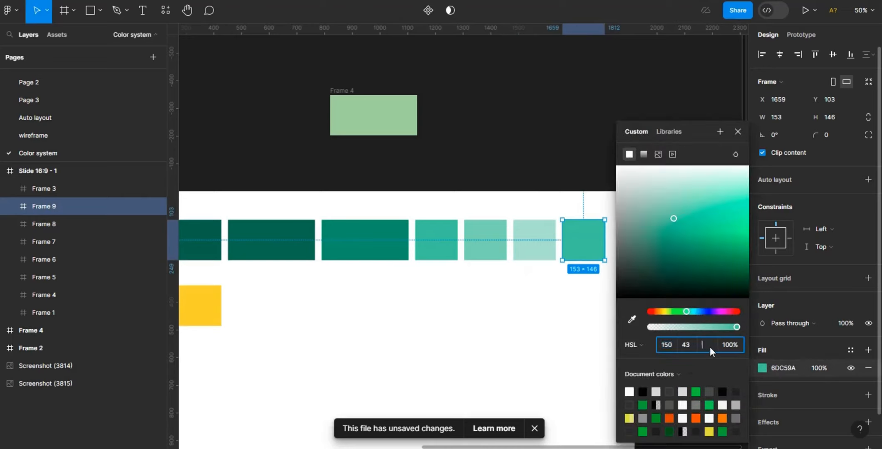
{"action": "type", "text": "85"}
{"action": "key", "text": "Return"}
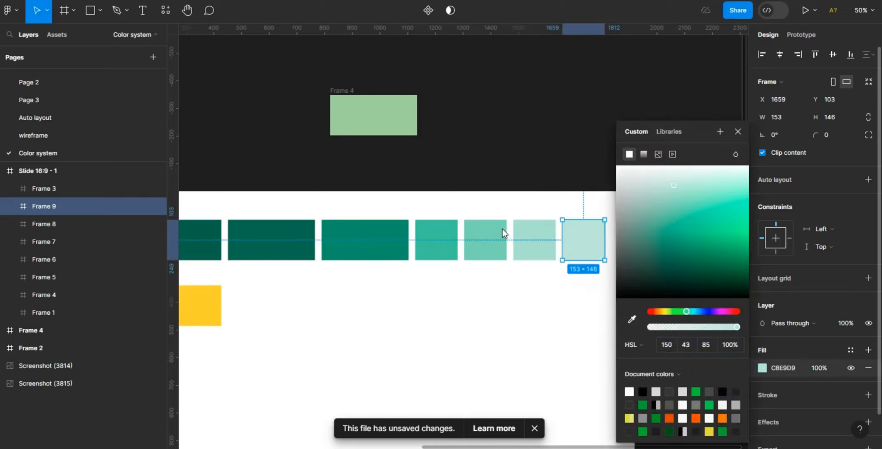
- Select the three wide swatch frames together and set their width to 153
{"action": "left_click", "coordinate": [428, 249]}
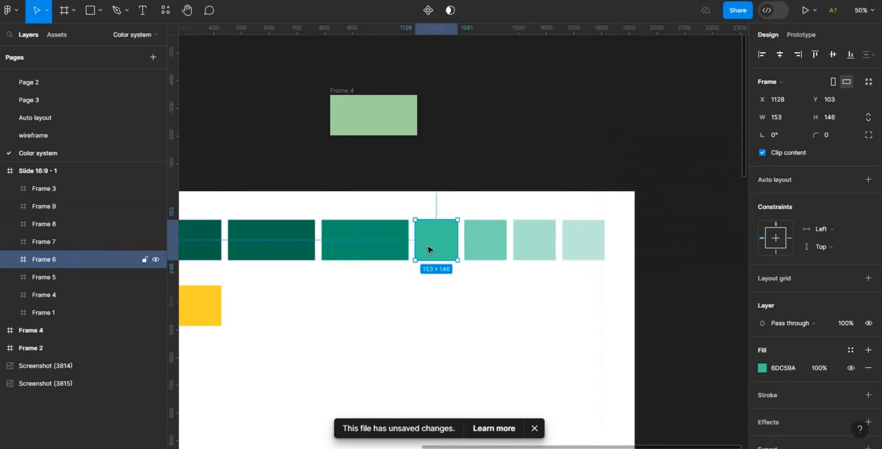
{"action": "left_click", "coordinate": [362, 244]}
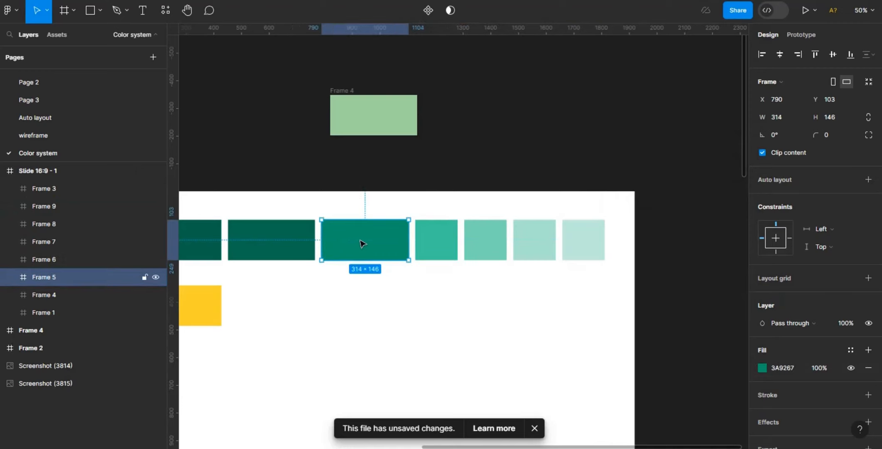
{"action": "left_click", "coordinate": [226, 250], "text": "shift"}
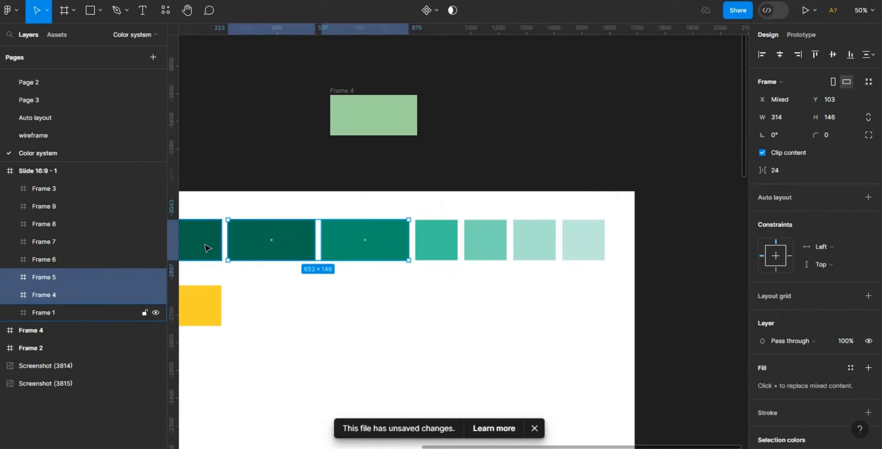
{"action": "left_click", "coordinate": [207, 248], "text": "shift"}
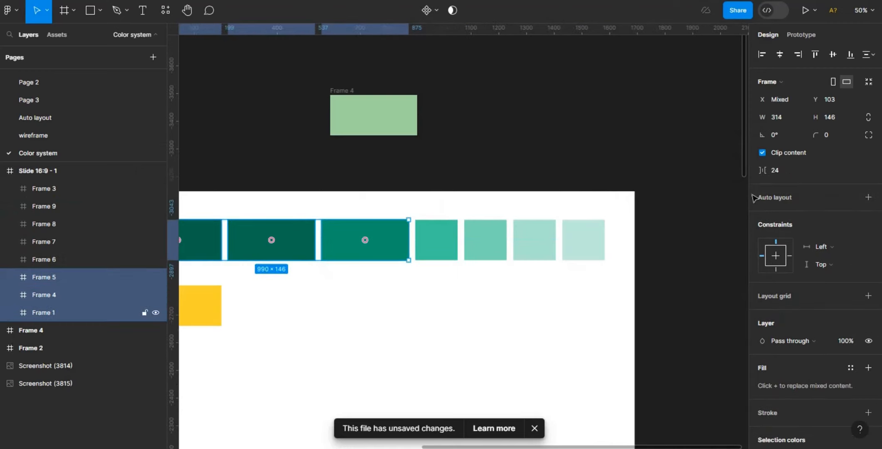
{"action": "left_click", "coordinate": [786, 118]}
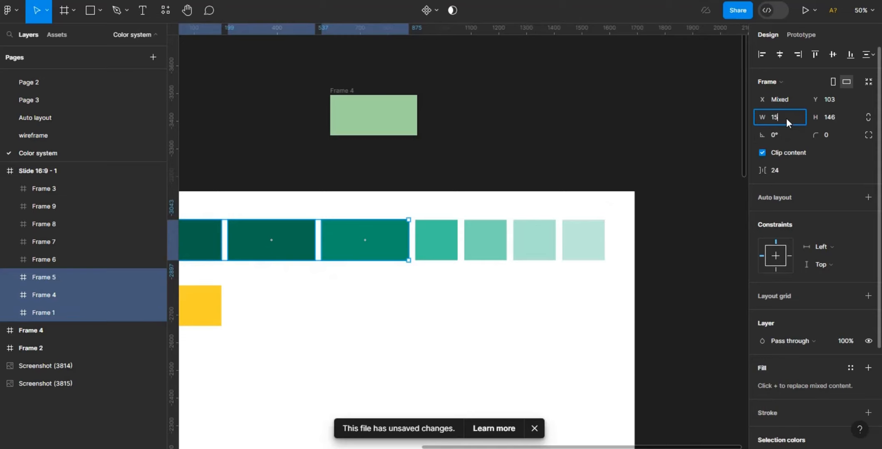
{"action": "type", "text": "153"}
{"action": "key", "text": "Return"}
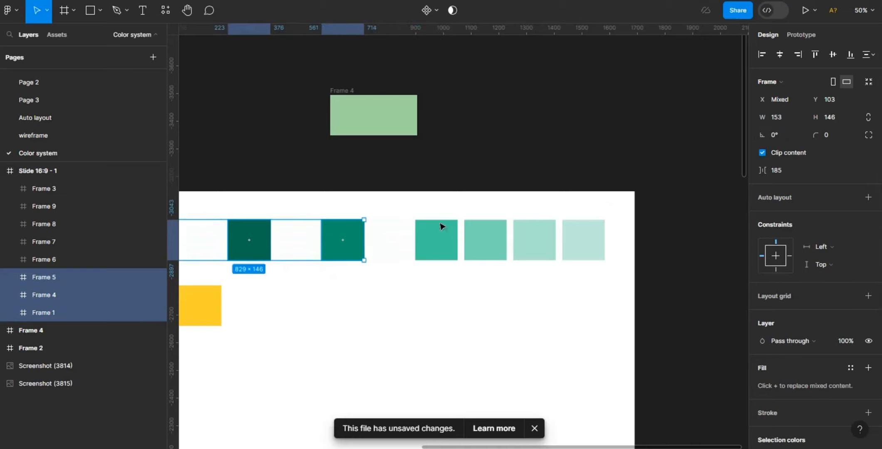
- Select all nine swatches, wrap them in an auto layout, and set the item spacing to 56
{"action": "left_click", "coordinate": [451, 253], "text": "shift"}
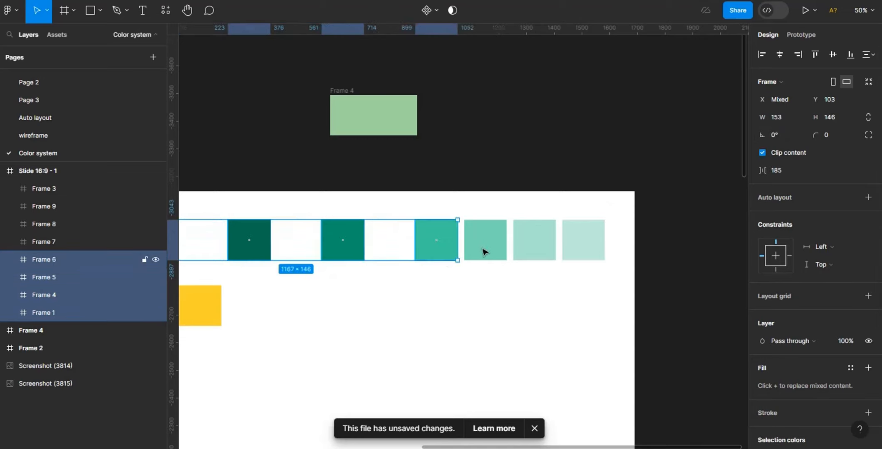
{"action": "left_click", "coordinate": [487, 252], "text": "shift"}
{"action": "left_click", "coordinate": [538, 249], "text": "shift"}
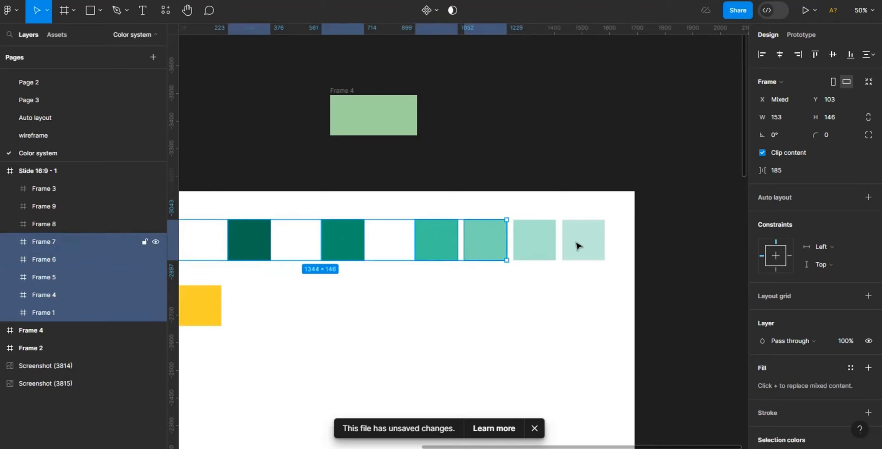
{"action": "left_click", "coordinate": [588, 246], "text": "shift"}
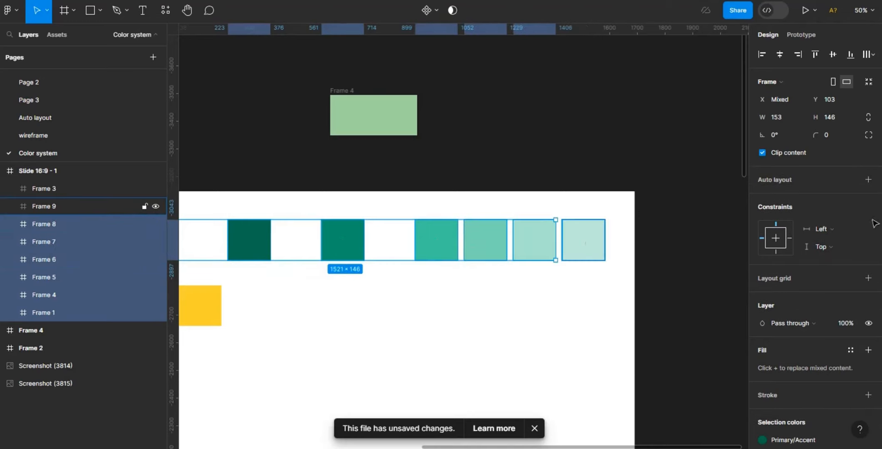
{"action": "left_click", "coordinate": [868, 182]}
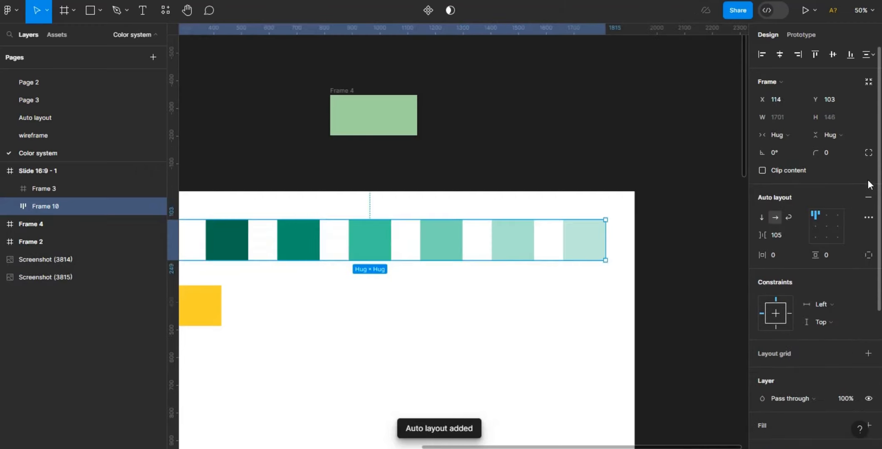
{"action": "left_click_drag", "start_coordinate": [611, 447], "coordinate": [560, 446]}
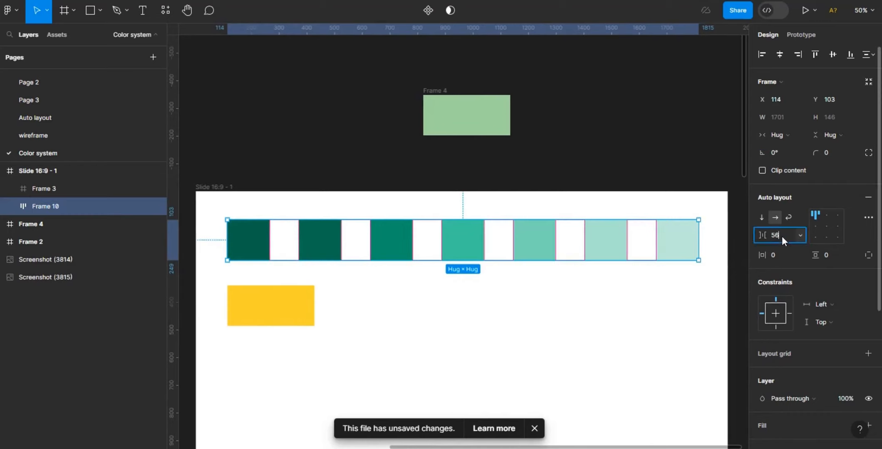
{"action": "key", "text": "Return"}
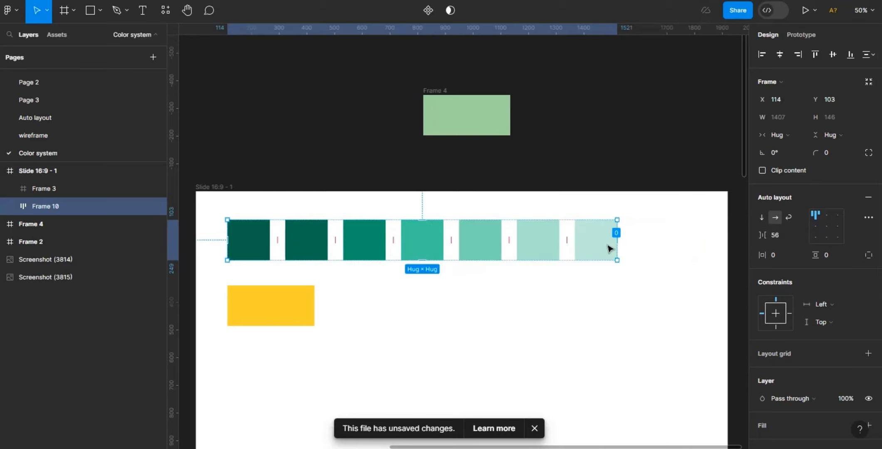
- Duplicate the lightest swatch twice inside the auto layout row
{"action": "left_click", "coordinate": [608, 249]}
{"action": "key", "text": "ctrl+d"}
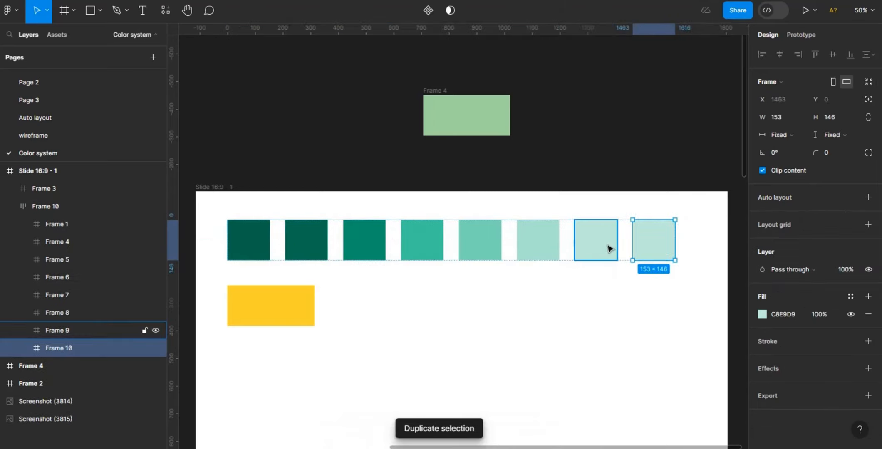
{"action": "key", "text": "ctrl+d"}
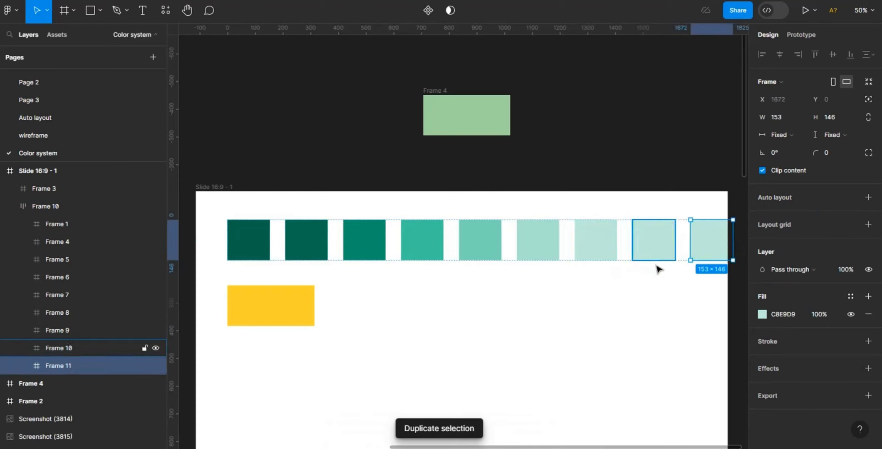
- Set the first duplicated swatch's fill lightness to 90
{"action": "left_click", "coordinate": [606, 249]}
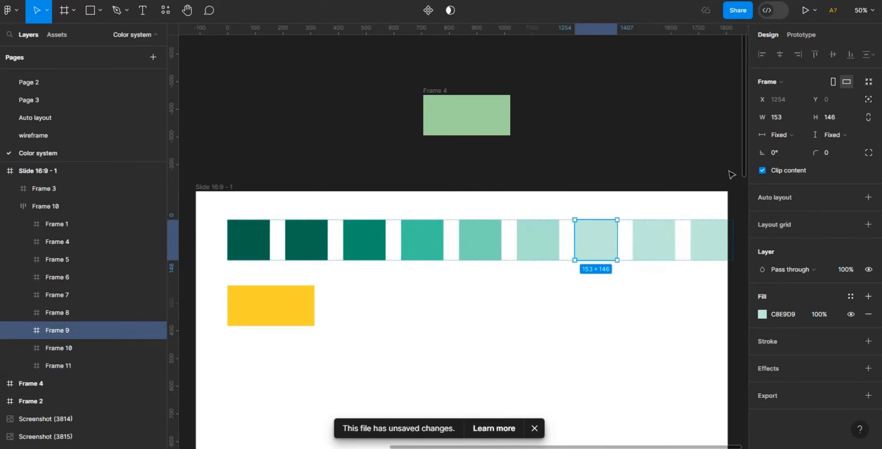
{"action": "left_click", "coordinate": [762, 315]}
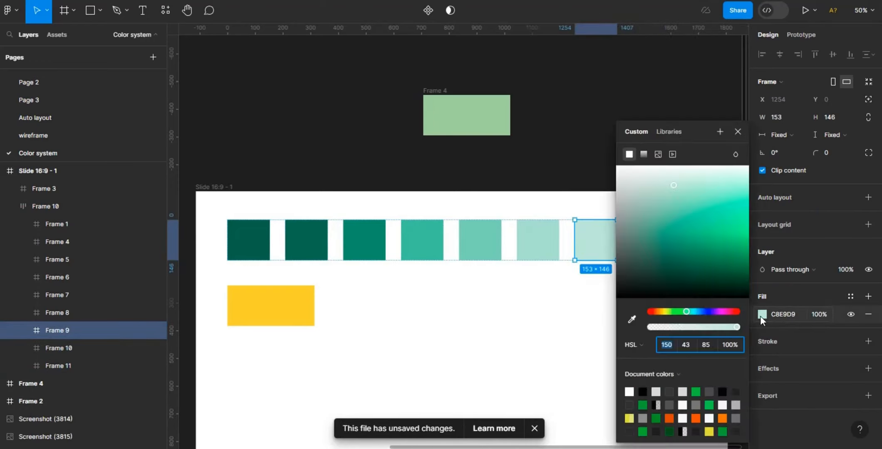
{"action": "left_click", "coordinate": [544, 248]}
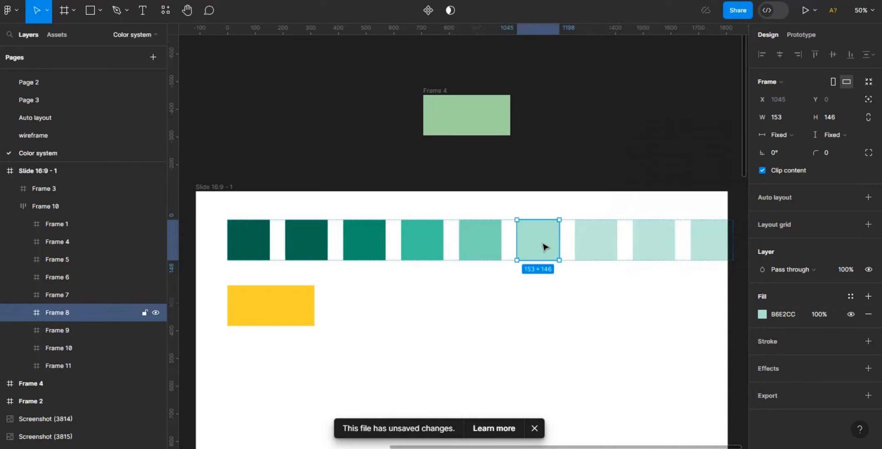
{"action": "left_click", "coordinate": [763, 315]}
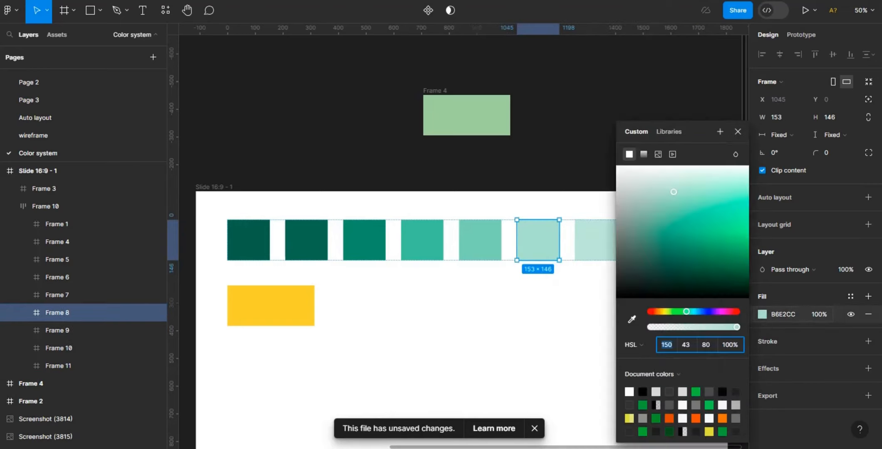
{"action": "left_click_drag", "start_coordinate": [590, 448], "coordinate": [620, 448]}
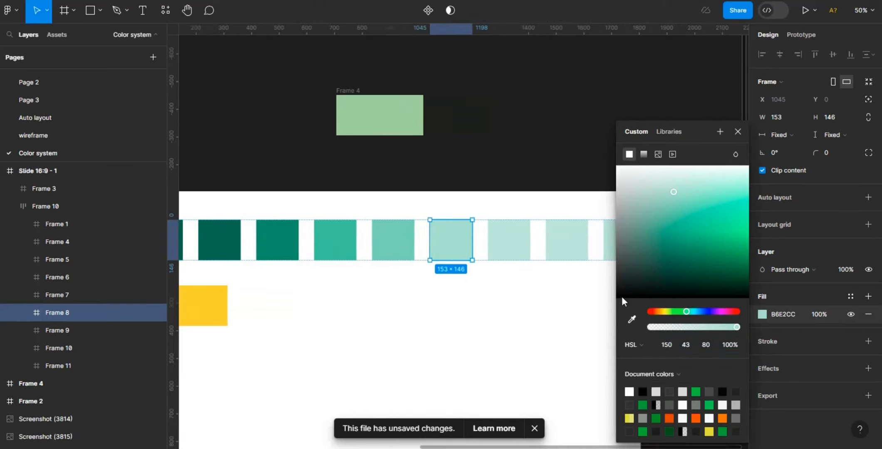
{"action": "left_click", "coordinate": [573, 248]}
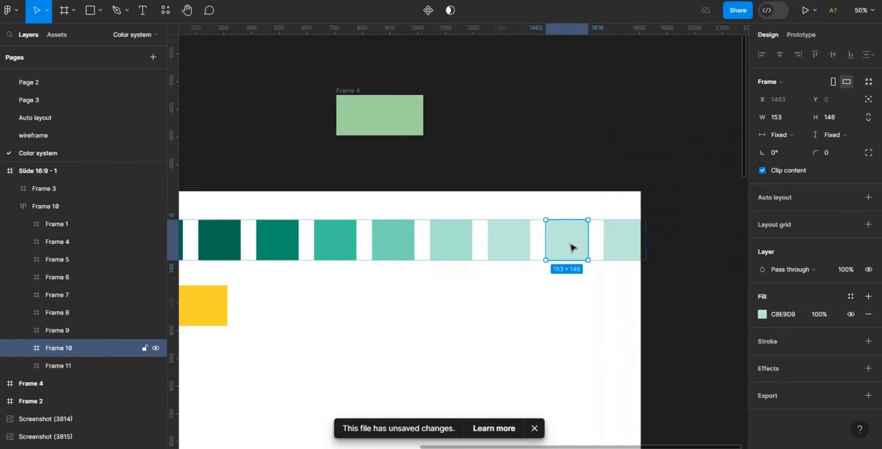
{"action": "left_click", "coordinate": [763, 314]}
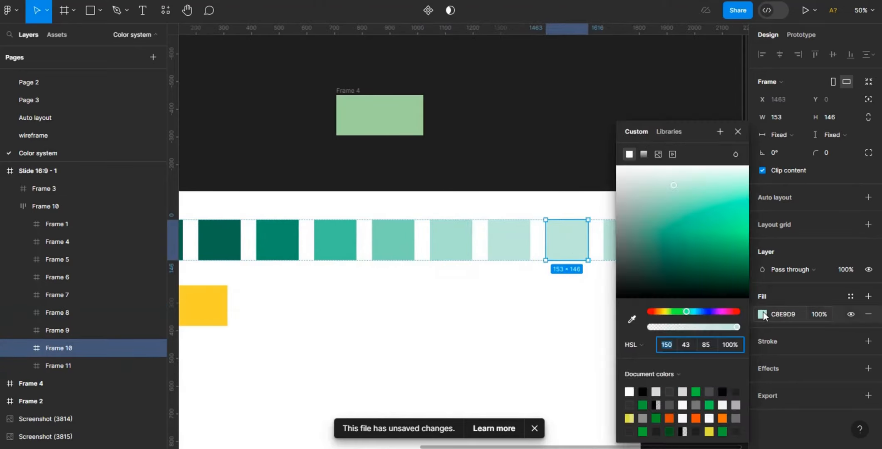
{"action": "left_click", "coordinate": [709, 348]}
{"action": "key", "text": "Return"}
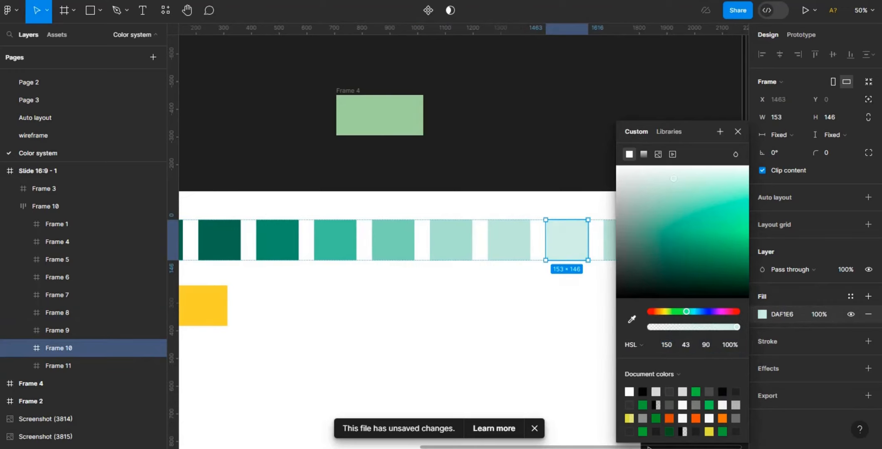
- Set the last swatch's fill lightness to 95
{"action": "left_click_drag", "start_coordinate": [648, 448], "coordinate": [677, 438]}
{"action": "left_click", "coordinate": [524, 244]}
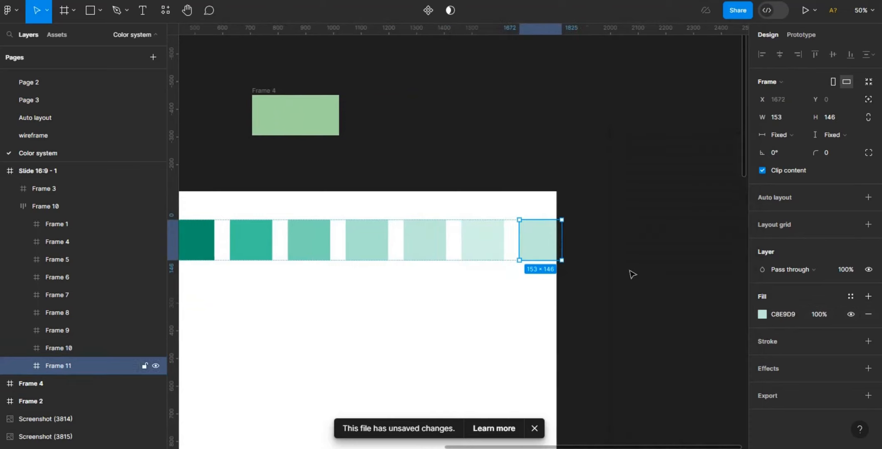
{"action": "left_click", "coordinate": [761, 316]}
{"action": "left_click", "coordinate": [709, 344]}
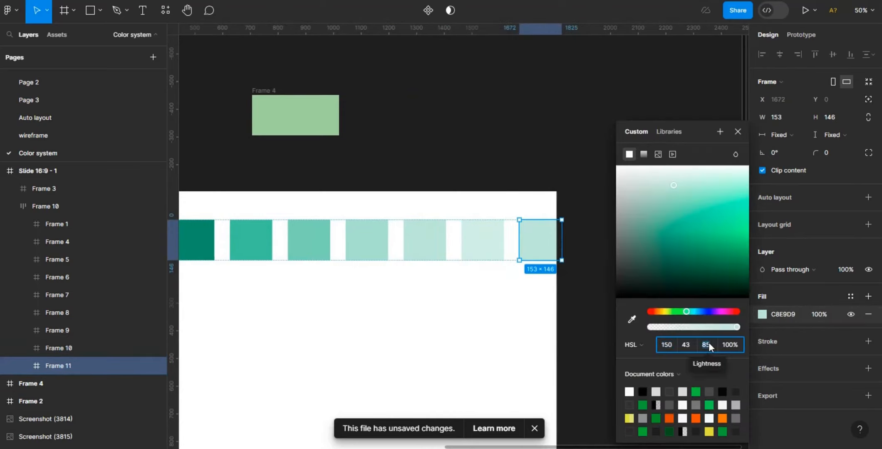
{"action": "key", "text": "BackSpace"}
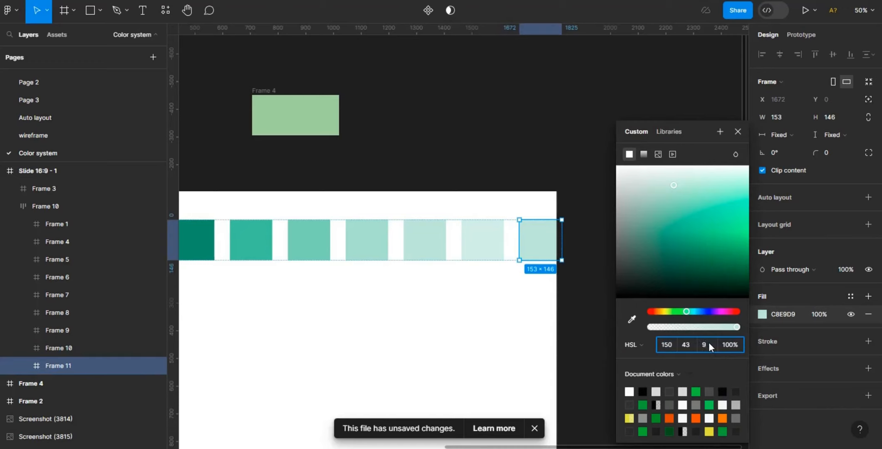
{"action": "type", "text": "95"}
{"action": "key", "text": "Return"}
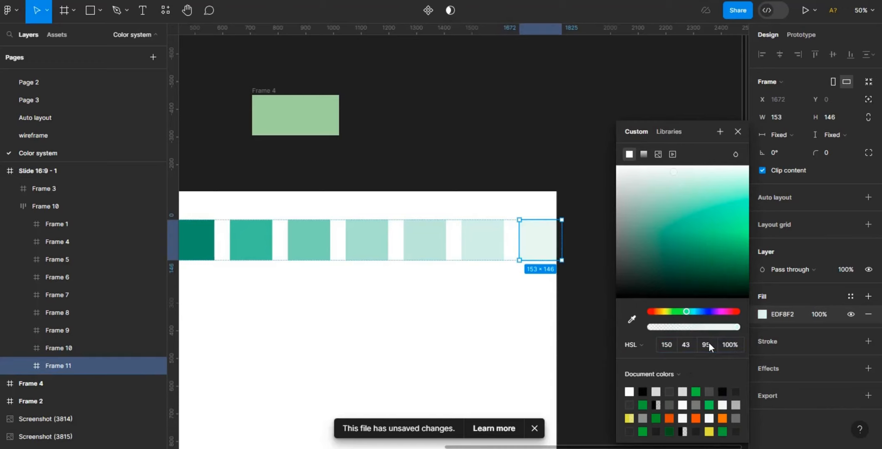
{"action": "left_click", "coordinate": [585, 377]}
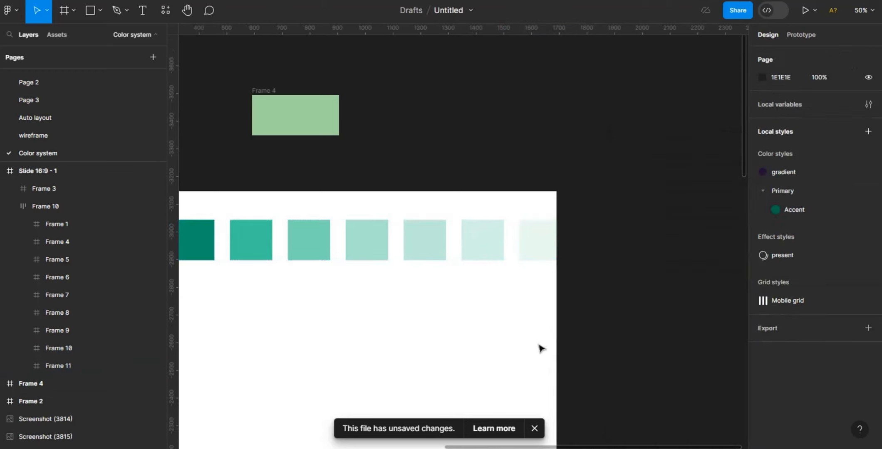
- Set the swatch row's auto layout spacing to 40
{"action": "left_click", "coordinate": [459, 248]}
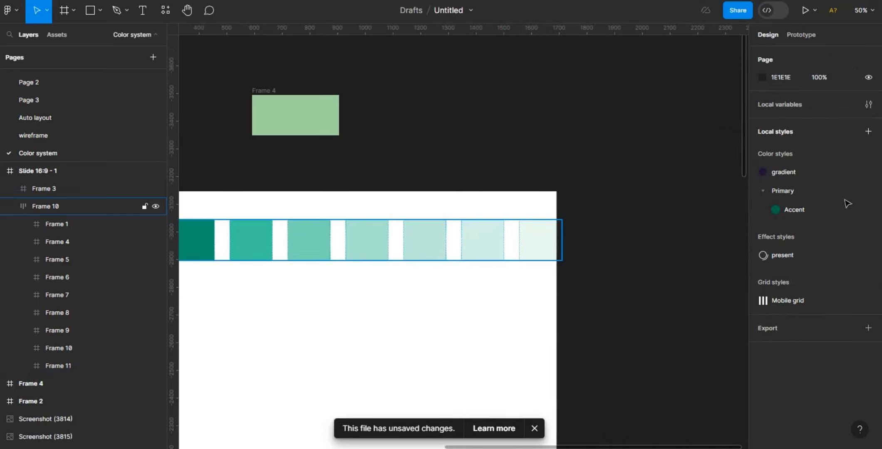
{"action": "left_click", "coordinate": [784, 234]}
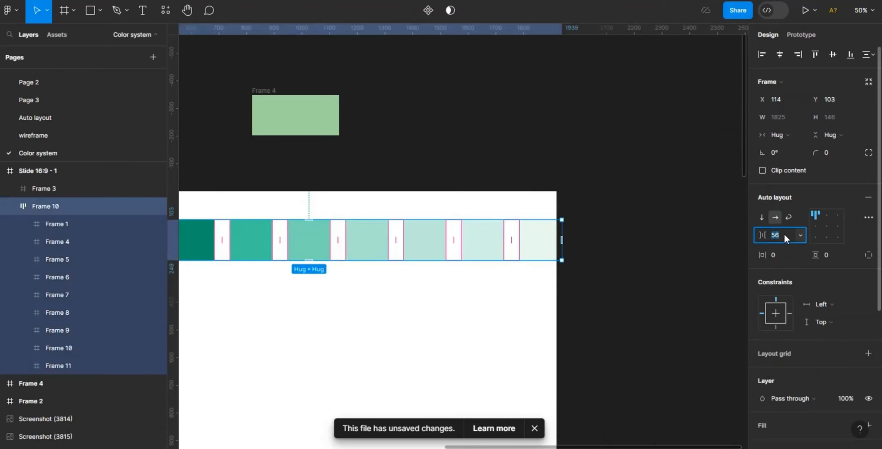
{"action": "type", "text": "40"}
{"action": "key", "text": "Return"}
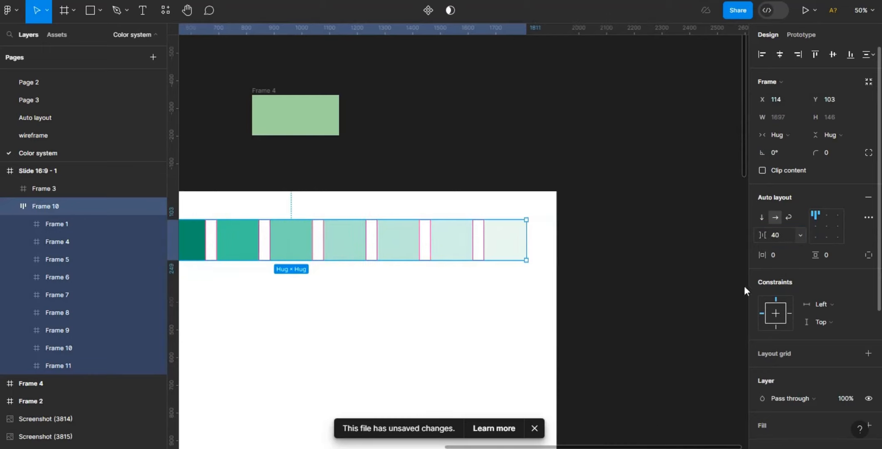
- Save the second teal swatch's fill as a colour style named Primary/30
{"action": "left_click", "coordinate": [633, 443]}
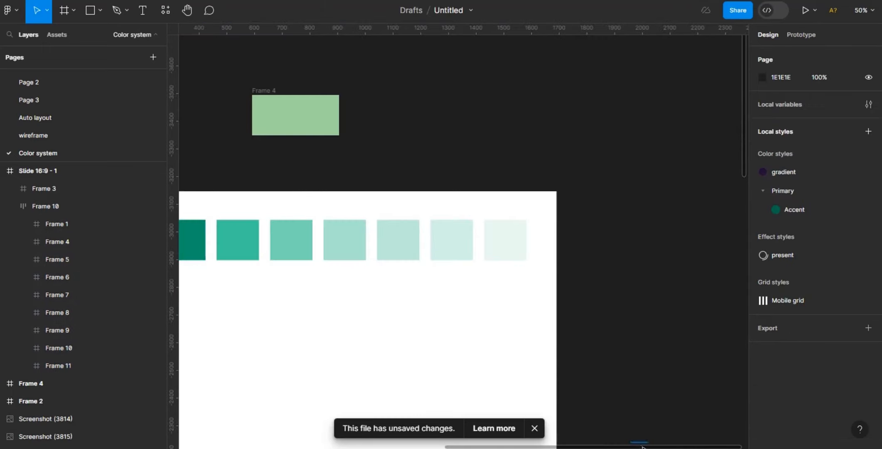
{"action": "left_click_drag", "start_coordinate": [602, 448], "coordinate": [545, 421]}
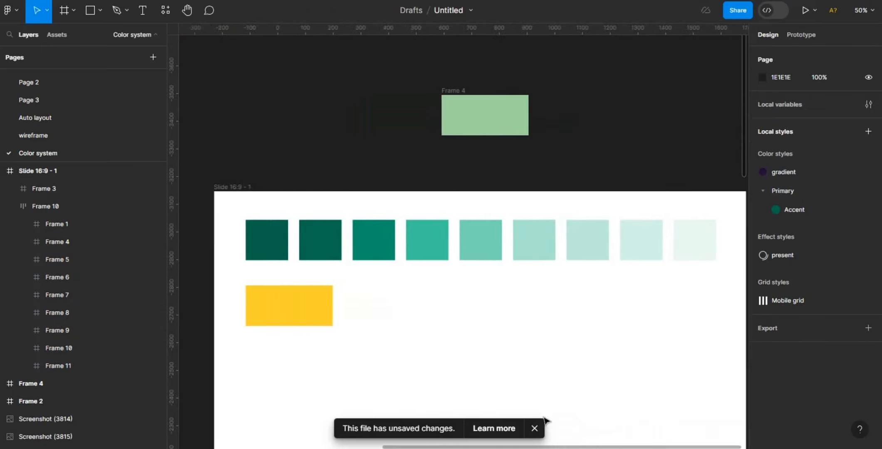
{"action": "left_click", "coordinate": [270, 257]}
{"action": "left_click", "coordinate": [270, 257]}
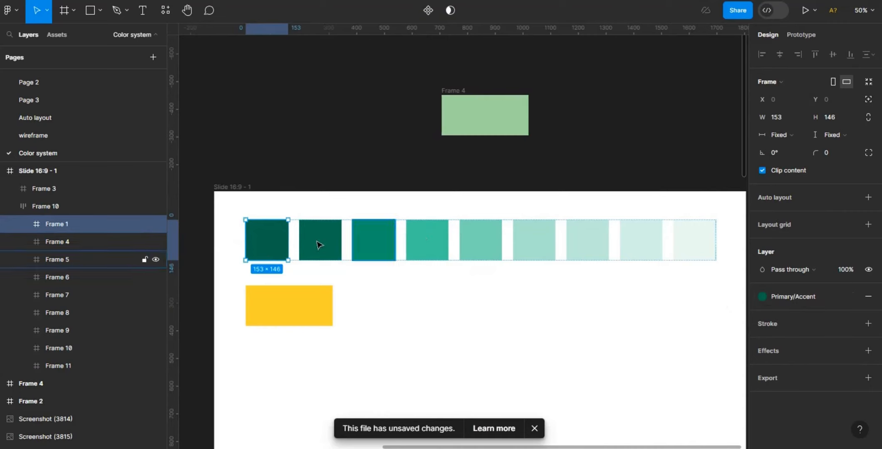
{"action": "left_click", "coordinate": [319, 244]}
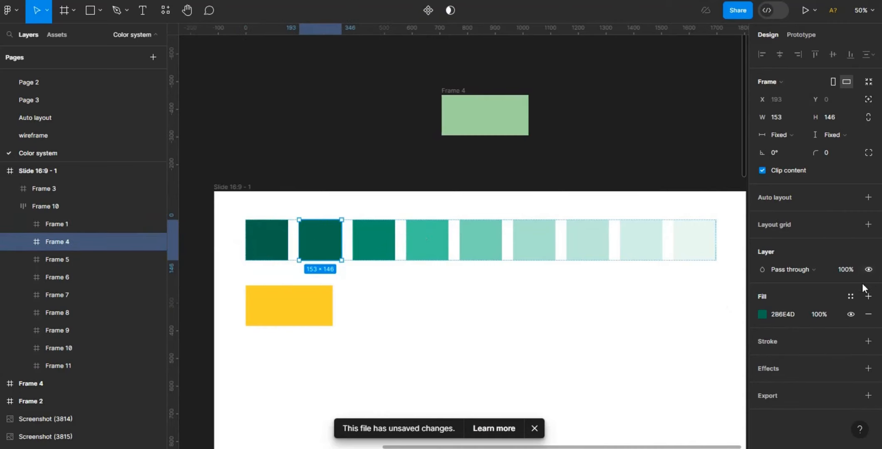
{"action": "left_click", "coordinate": [850, 297]}
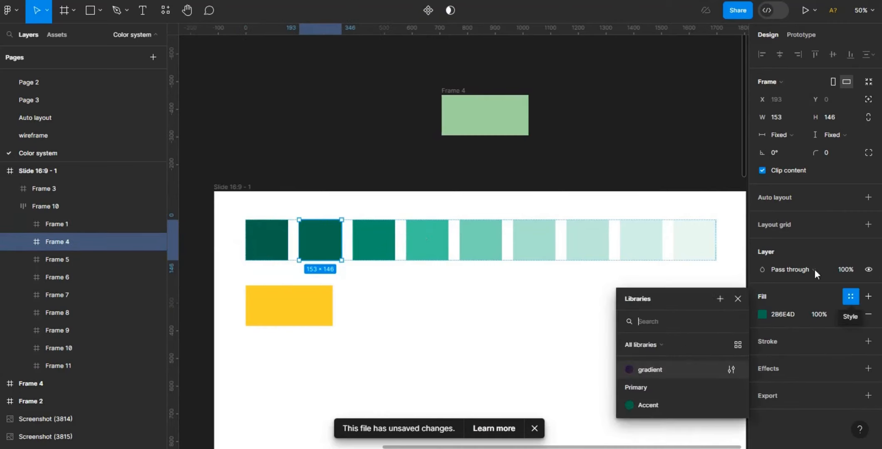
{"action": "left_click", "coordinate": [719, 299]}
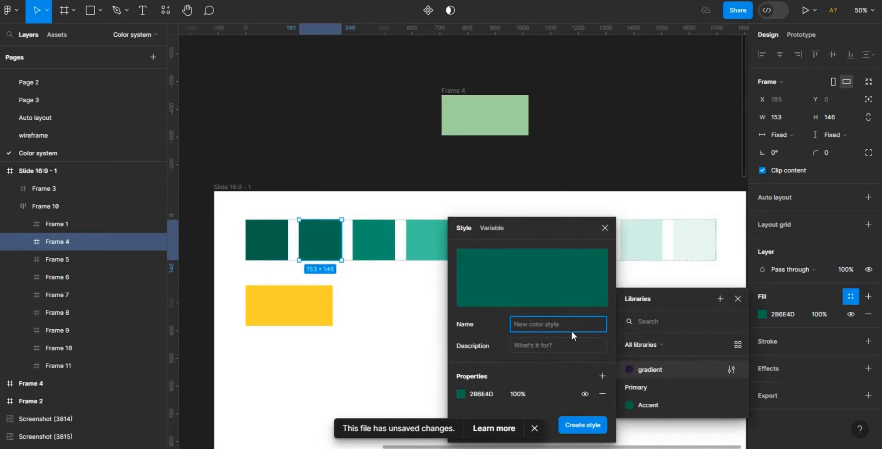
{"action": "type", "text": "Primary"}
{"action": "left_click", "coordinate": [459, 396]}
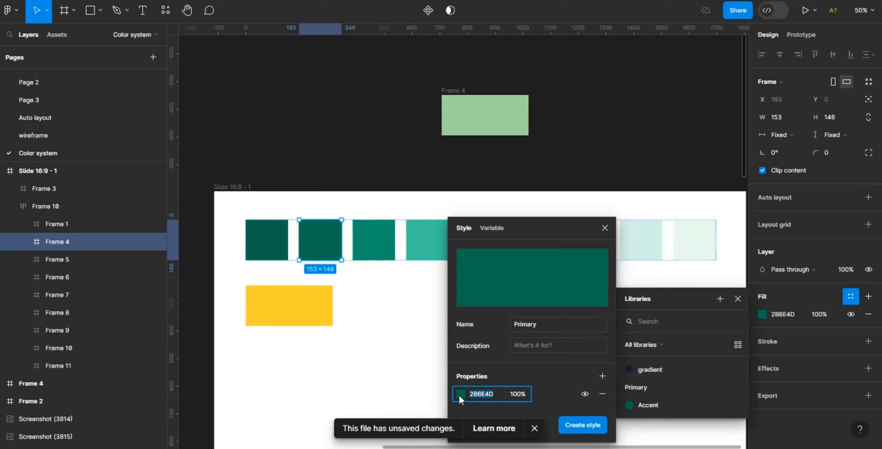
{"action": "left_click", "coordinate": [459, 396]}
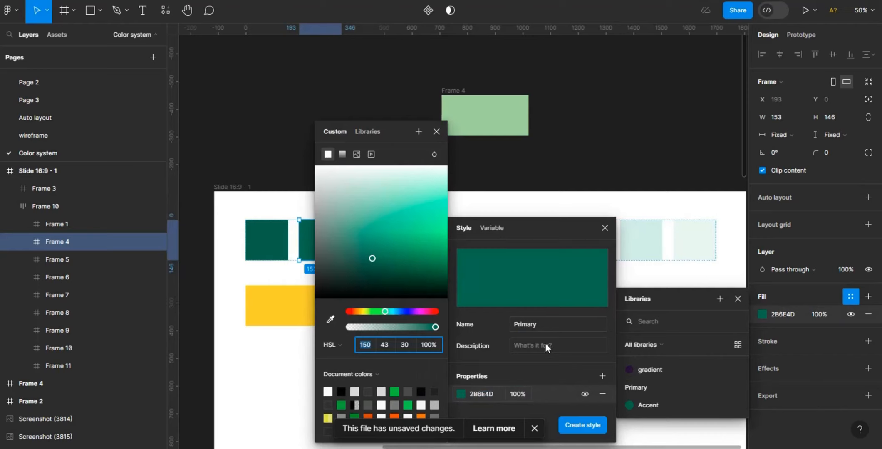
{"action": "left_click", "coordinate": [550, 327]}
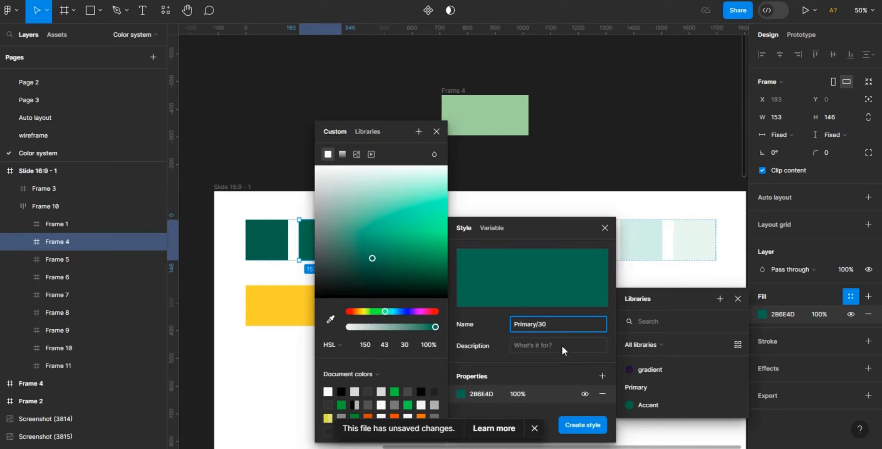
{"action": "left_click", "coordinate": [586, 427]}
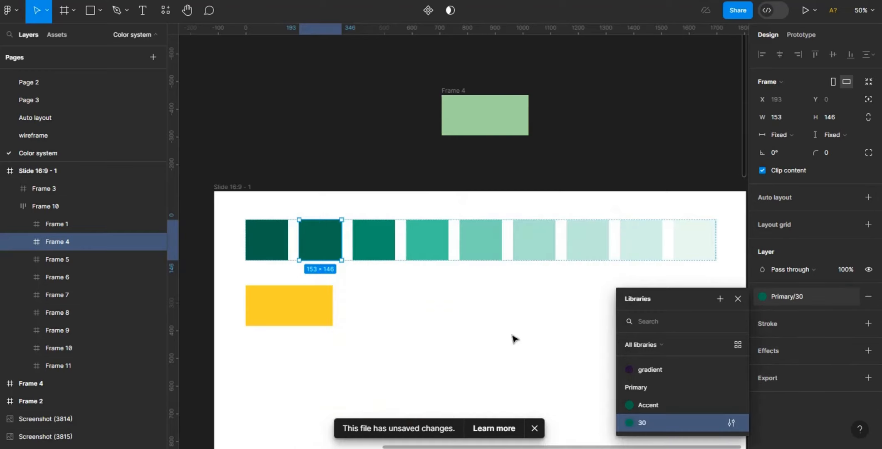
- Save the third swatch's fill as a colour style named Primary/40
{"action": "left_click", "coordinate": [374, 253]}
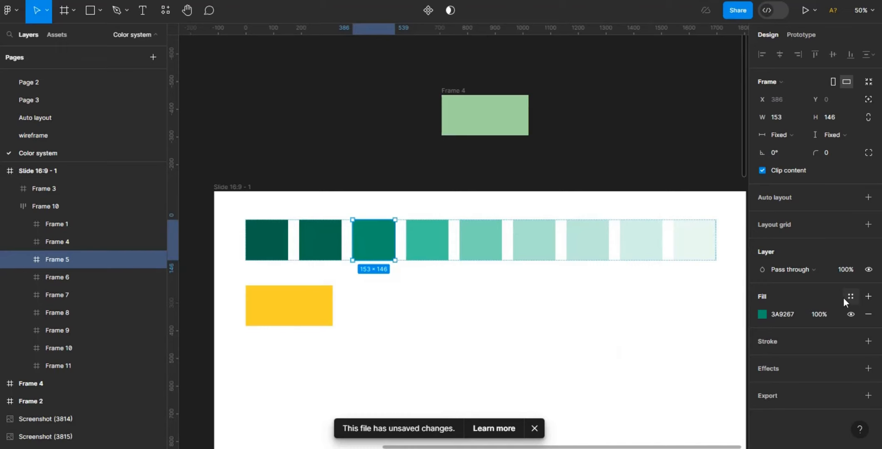
{"action": "left_click", "coordinate": [868, 296]}
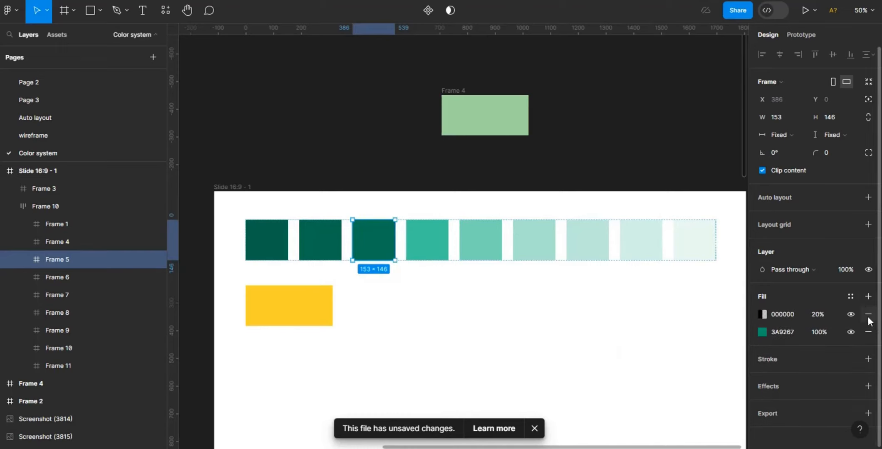
{"action": "left_click", "coordinate": [869, 314]}
{"action": "left_click", "coordinate": [851, 297]}
{"action": "left_click", "coordinate": [720, 300]}
{"action": "type", "text": "Primary/40"}
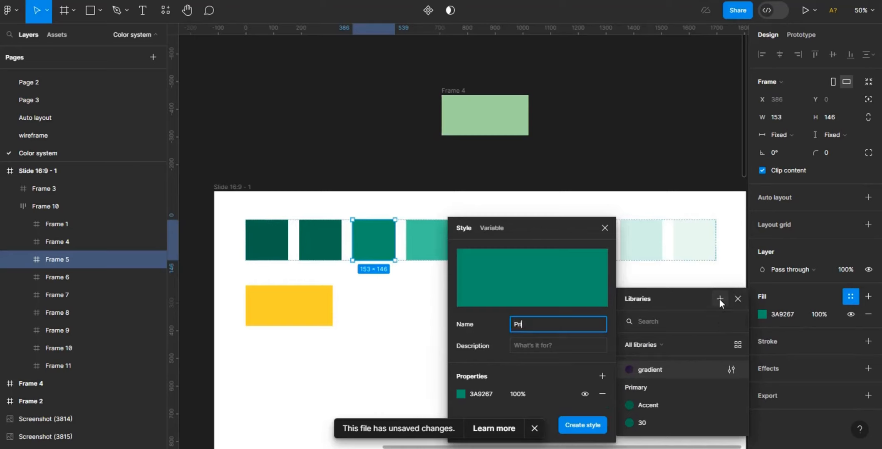
{"action": "left_click", "coordinate": [561, 425]}
- Save the fourth swatch's fill as a colour style named Primary/60
{"action": "left_click", "coordinate": [428, 249]}
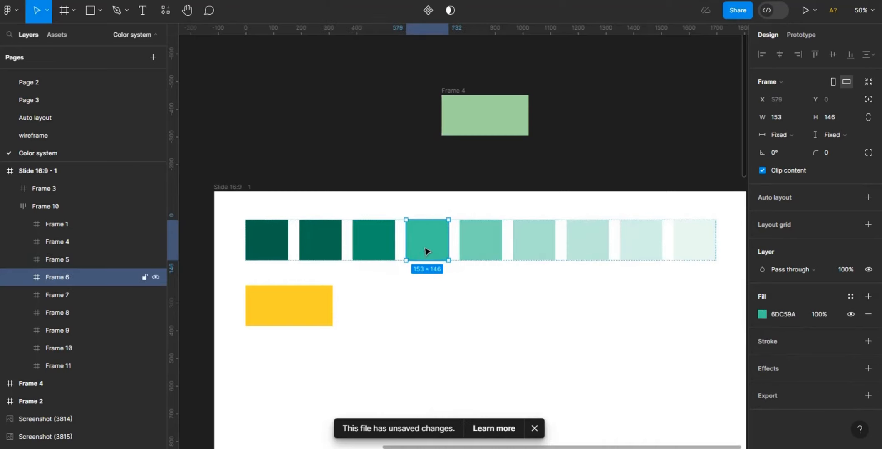
{"action": "left_click", "coordinate": [763, 314]}
{"action": "left_click", "coordinate": [851, 296]}
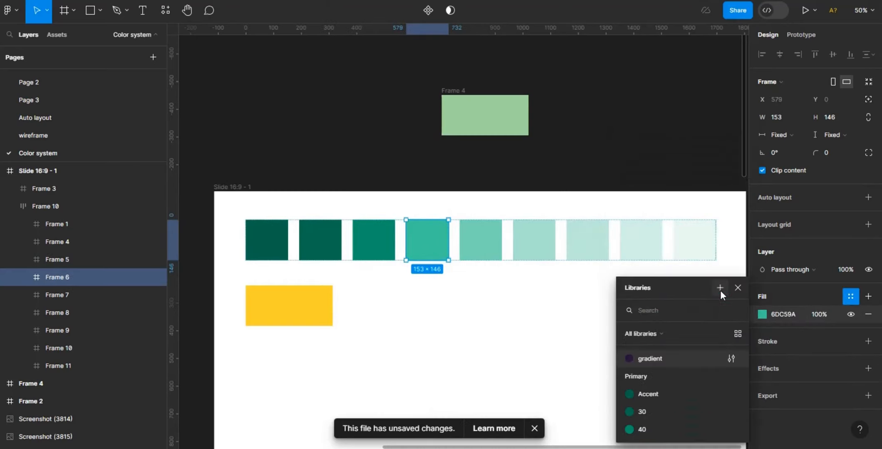
{"action": "left_click", "coordinate": [720, 288]}
{"action": "type", "text": "Primary/50"}
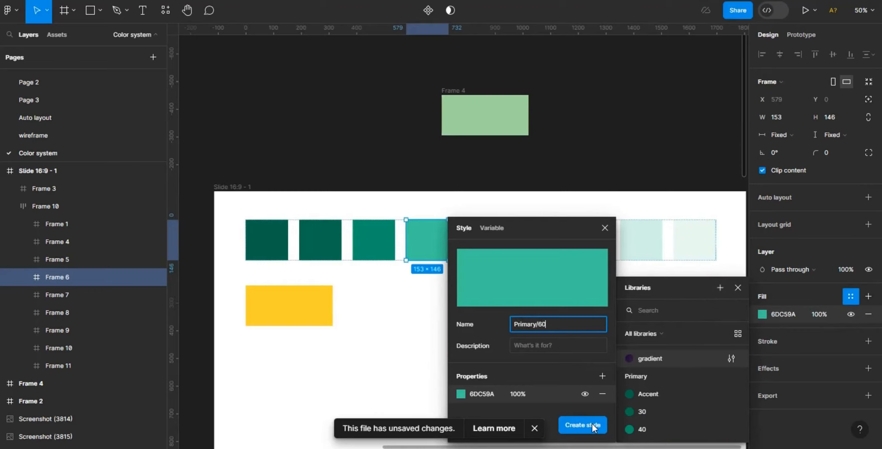
{"action": "left_click", "coordinate": [583, 425]}
- Save the fifth swatch's fill as a colour style named Primary/ 70
{"action": "left_click", "coordinate": [480, 241]}
{"action": "left_click", "coordinate": [762, 314]}
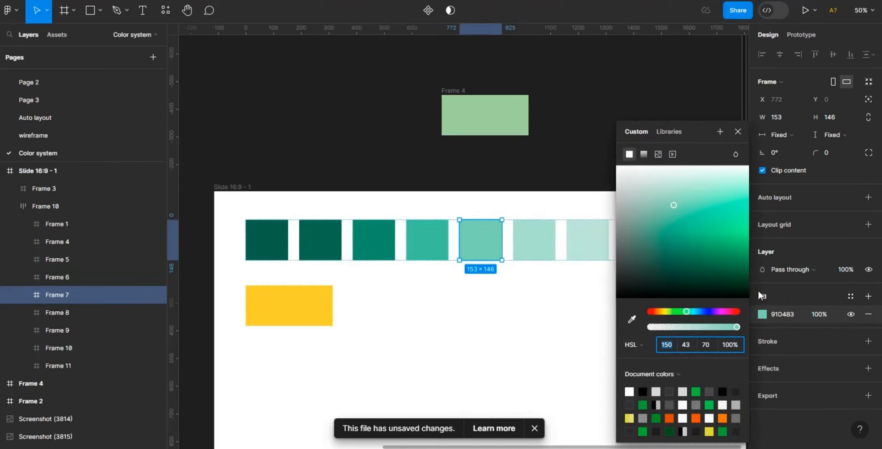
{"action": "left_click", "coordinate": [851, 296]}
{"action": "left_click", "coordinate": [720, 270]}
{"action": "type", "text": "Primary/ 70"}
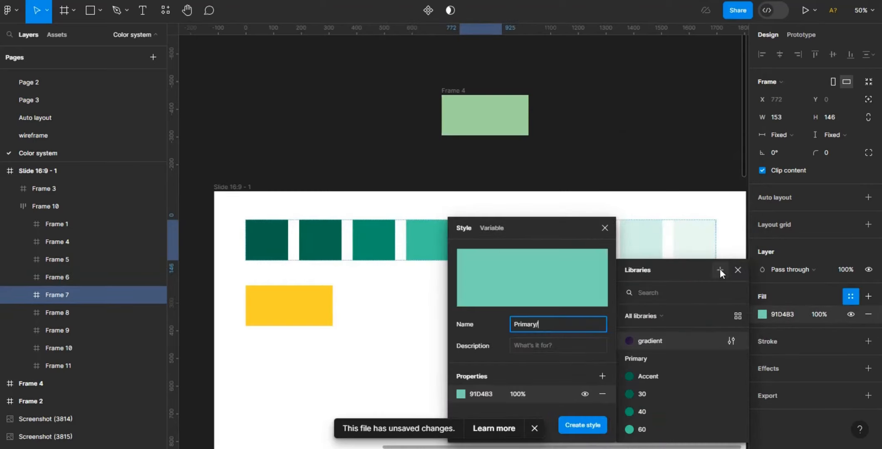
{"action": "left_click", "coordinate": [588, 425]}
- Save the sixth swatch's fill as a colour style named Primary/ 80
{"action": "left_click", "coordinate": [534, 240]}
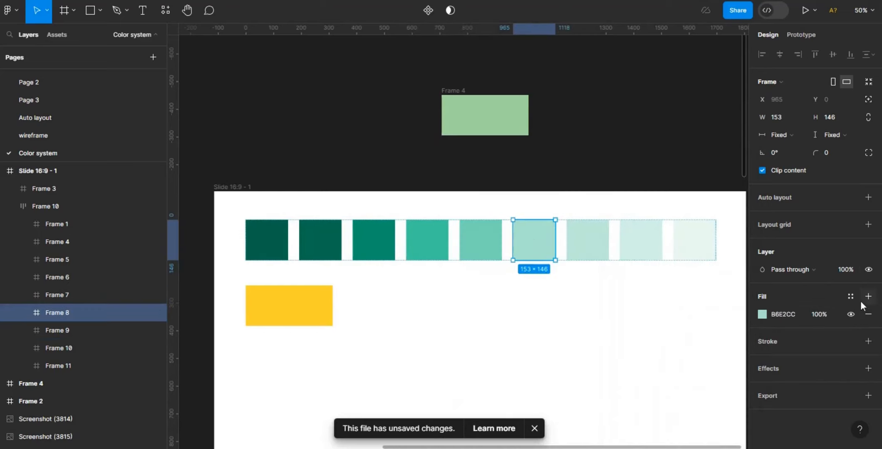
{"action": "left_click", "coordinate": [850, 296]}
{"action": "left_click", "coordinate": [720, 253]}
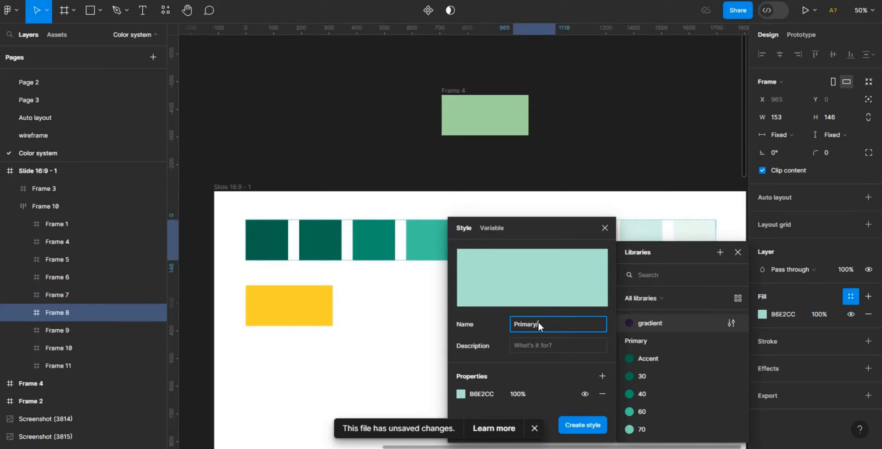
{"action": "type", "text": "Primary/ 80"}
{"action": "left_click", "coordinate": [460, 393]}
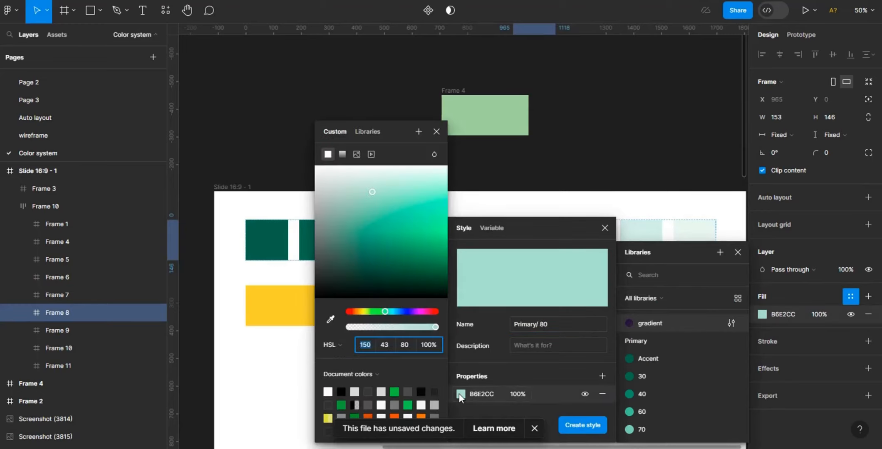
{"action": "left_click", "coordinate": [580, 425]}
- Save the seventh swatch's fill as a colour style named Primary/ 85
{"action": "left_click", "coordinate": [590, 254]}
{"action": "scroll", "coordinate": [591, 255], "scroll_direction": "right", "scroll_amount": 3}
{"action": "left_click", "coordinate": [851, 296]}
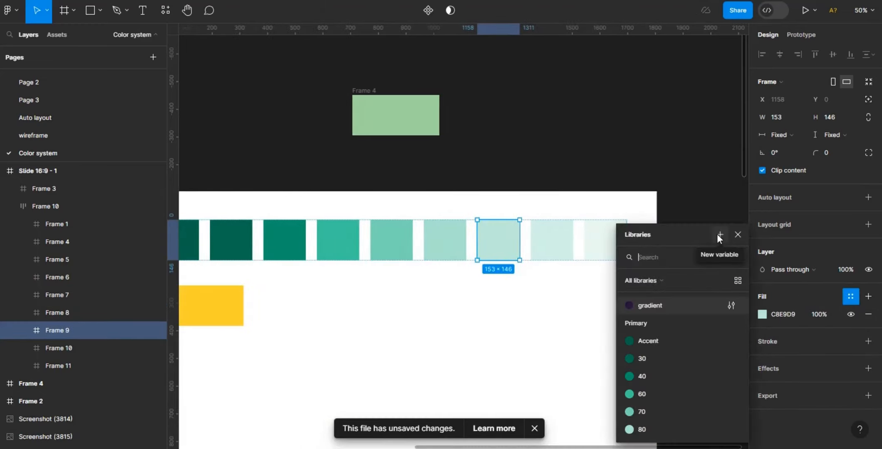
{"action": "left_click", "coordinate": [720, 235]}
{"action": "type", "text": "Primary"}
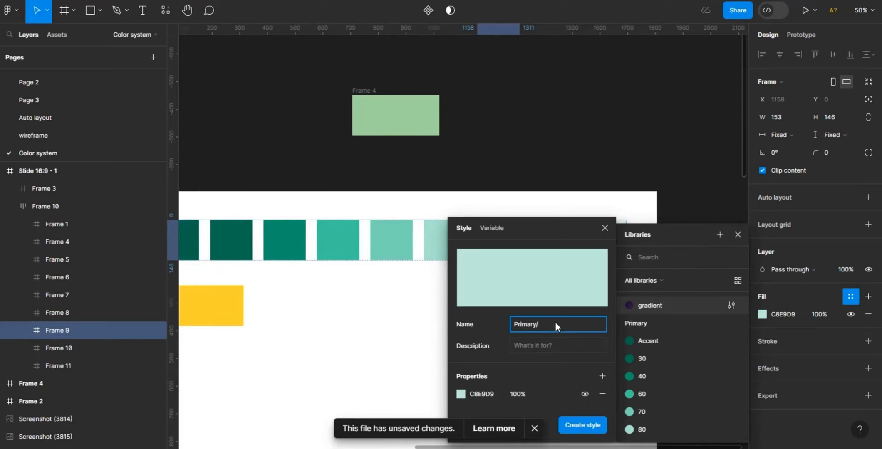
{"action": "type", "text": "/85"}
{"action": "left_click", "coordinate": [461, 394]}
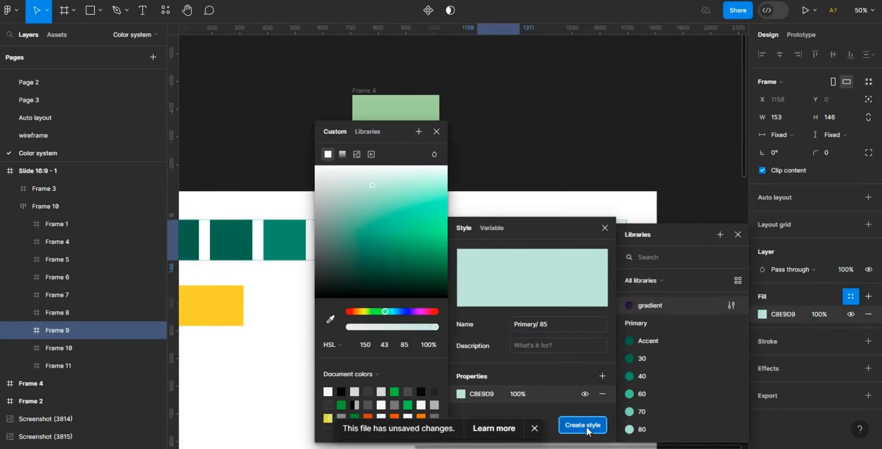
{"action": "left_click", "coordinate": [583, 425]}
- Save the eighth swatch's fill as a colour style named Primary/90
{"action": "left_click", "coordinate": [559, 245]}
{"action": "left_click", "coordinate": [763, 314]}
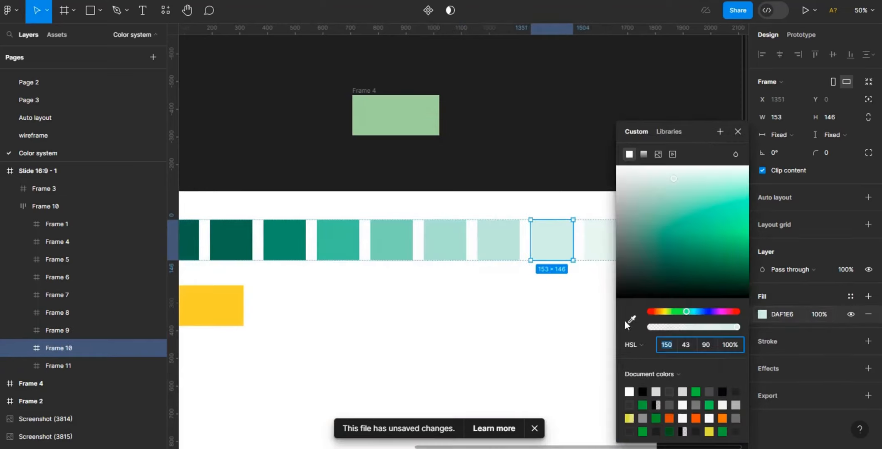
{"action": "left_click", "coordinate": [850, 297]}
{"action": "left_click", "coordinate": [721, 217]}
{"action": "type", "text": "Prim"}
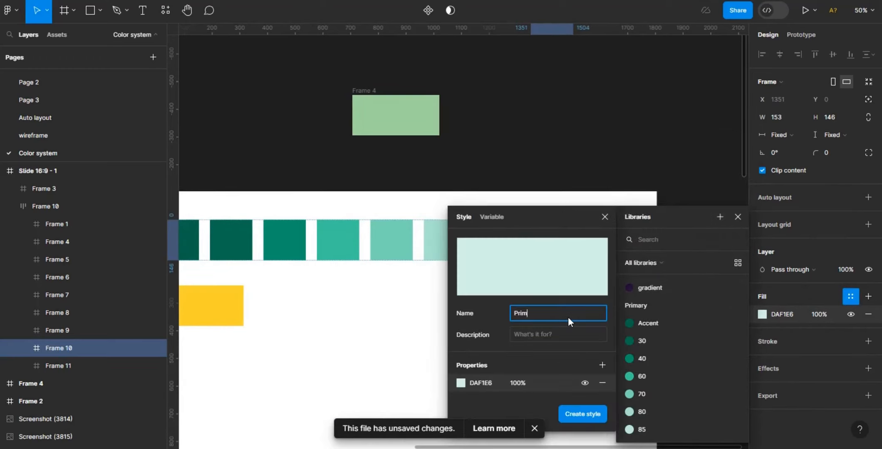
{"action": "type", "text": "ary/90"}
{"action": "left_click", "coordinate": [580, 415]}
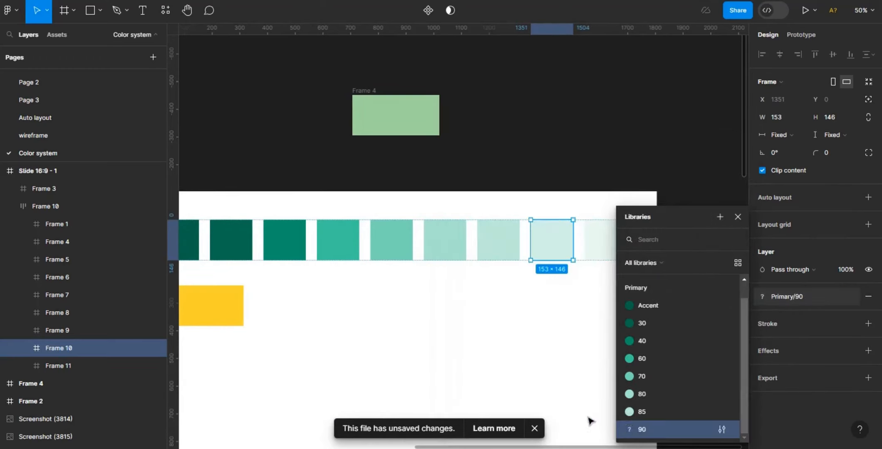
- Save the lightest swatch's fill as a colour style named Primary/ 95
{"action": "left_click", "coordinate": [602, 243]}
{"action": "left_click", "coordinate": [763, 314]}
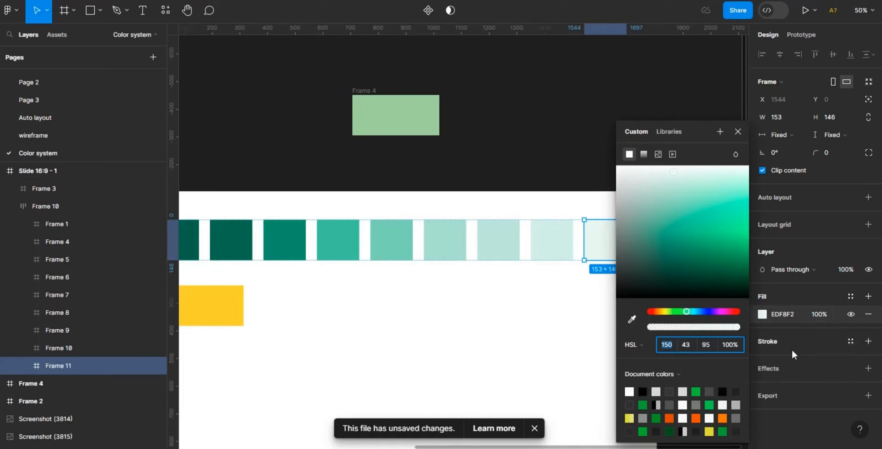
{"action": "left_click", "coordinate": [851, 297]}
{"action": "left_click", "coordinate": [721, 218]}
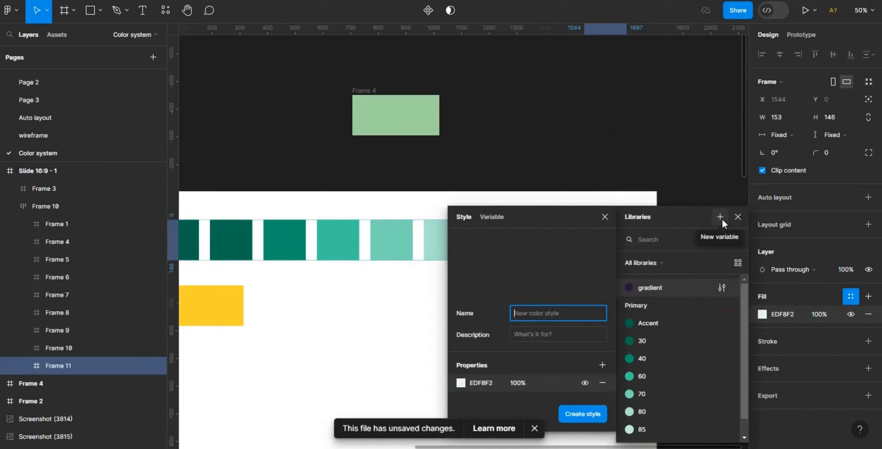
{"action": "type", "text": "Primary/ 9"}
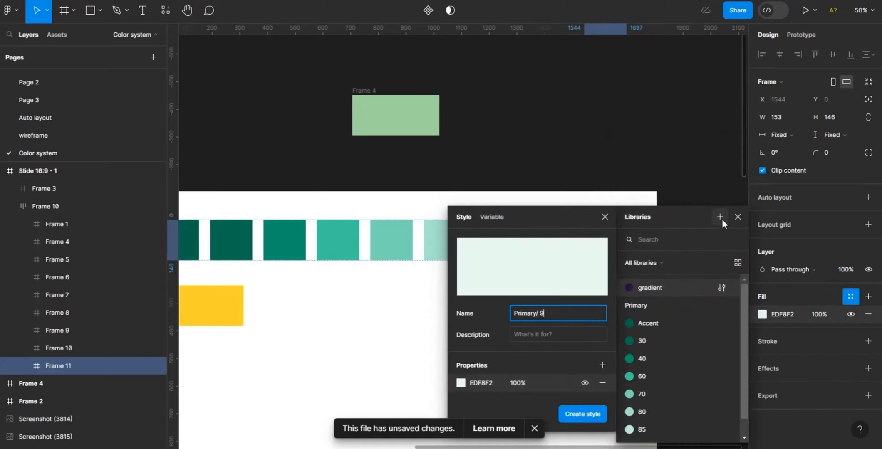
{"action": "type", "text": "5"}
{"action": "left_click", "coordinate": [582, 414]}
{"action": "left_click", "coordinate": [722, 150]}
- Save the yellow swatch's fill as a colour style named Secondary/ main
{"action": "scroll", "coordinate": [666, 291], "scroll_direction": "down", "scroll_amount": 3}
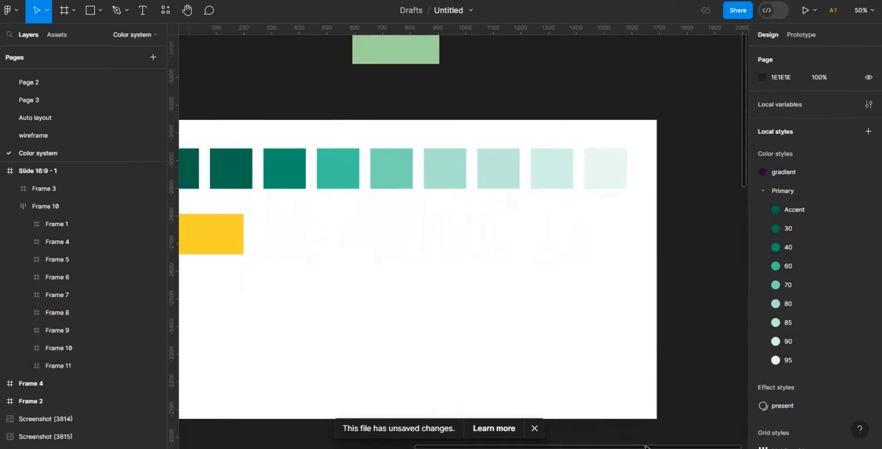
{"action": "left_click_drag", "start_coordinate": [645, 447], "coordinate": [538, 446]}
{"action": "left_click", "coordinate": [419, 235]}
{"action": "left_click_drag", "start_coordinate": [423, 236], "coordinate": [359, 235]}
{"action": "left_click", "coordinate": [762, 368]}
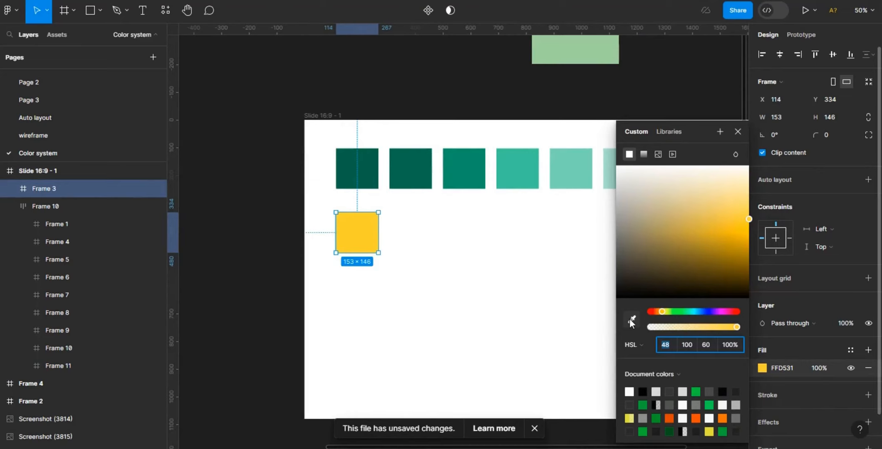
{"action": "left_click", "coordinate": [850, 350]}
{"action": "left_click", "coordinate": [720, 216]}
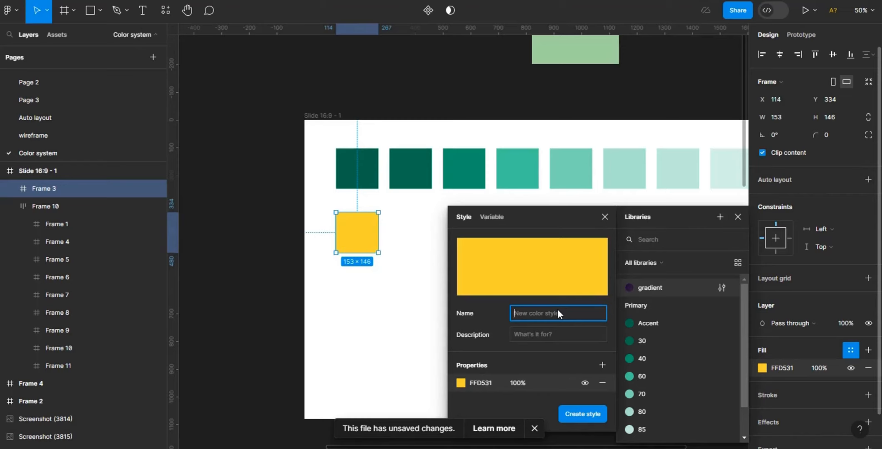
{"action": "type", "text": "Secondary/ main"}
{"action": "left_click", "coordinate": [581, 418]}
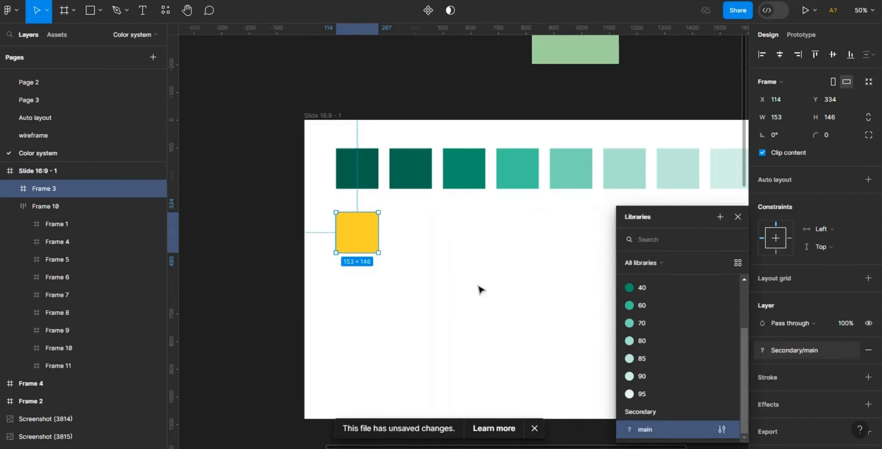
{"action": "left_click", "coordinate": [481, 289]}
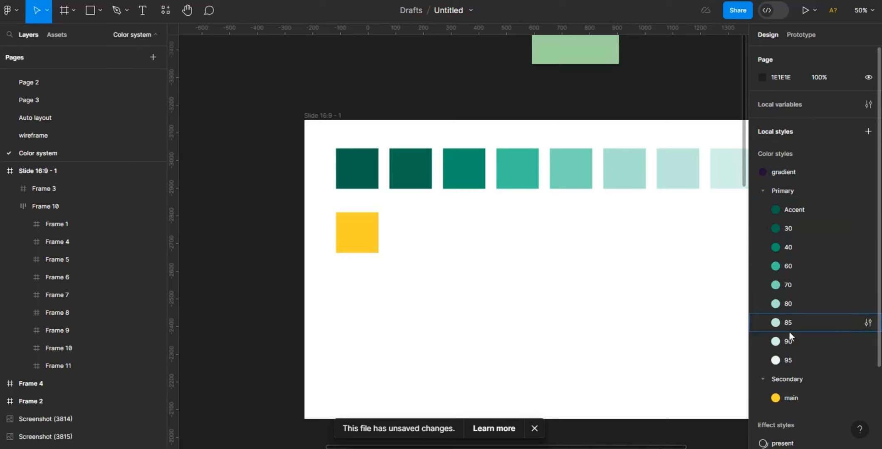
- Duplicate the yellow swatch three times to form a row of four yellow swatches
{"action": "left_click", "coordinate": [763, 191]}
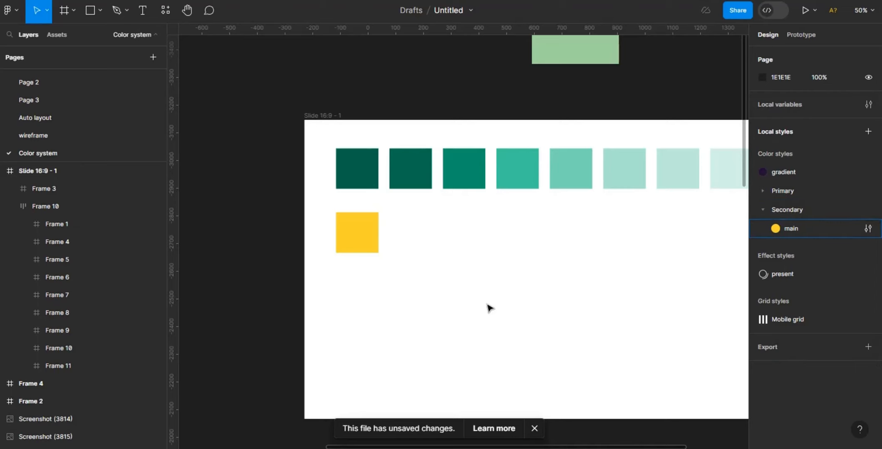
{"action": "left_click", "coordinate": [373, 240]}
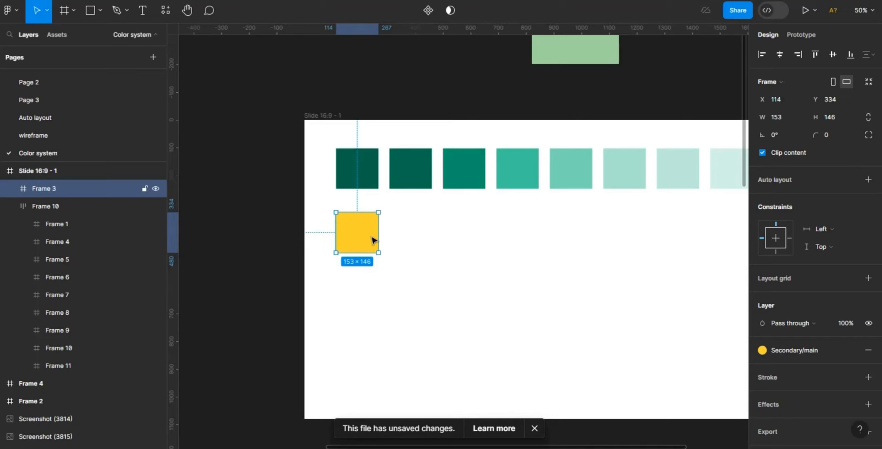
{"action": "key", "text": "ctrl+d"}
{"action": "left_click_drag", "start_coordinate": [371, 241], "coordinate": [419, 240]}
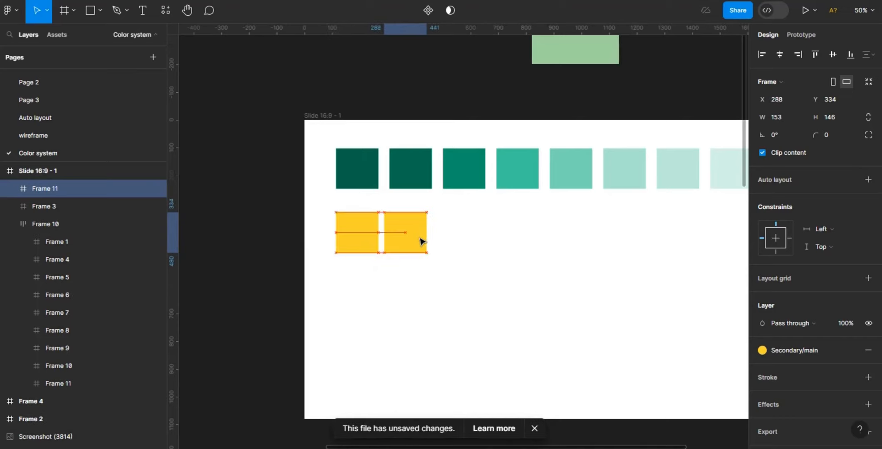
{"action": "key", "text": "ctrl+d"}
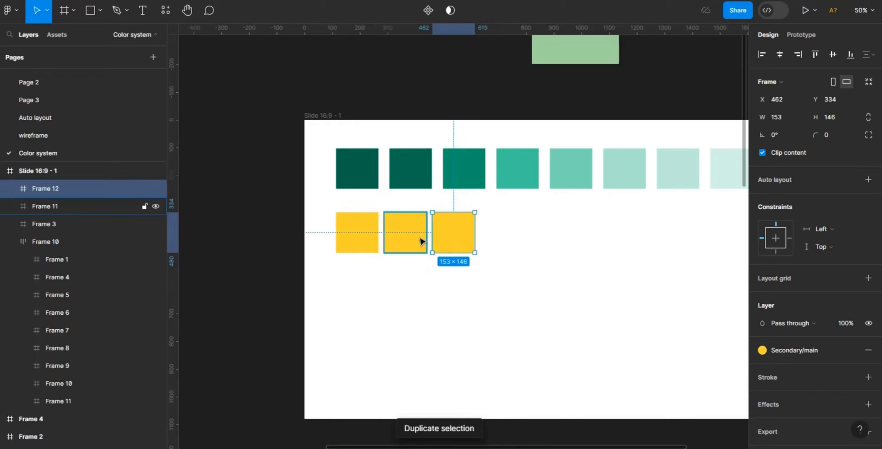
{"action": "key", "text": "ctrl+d"}
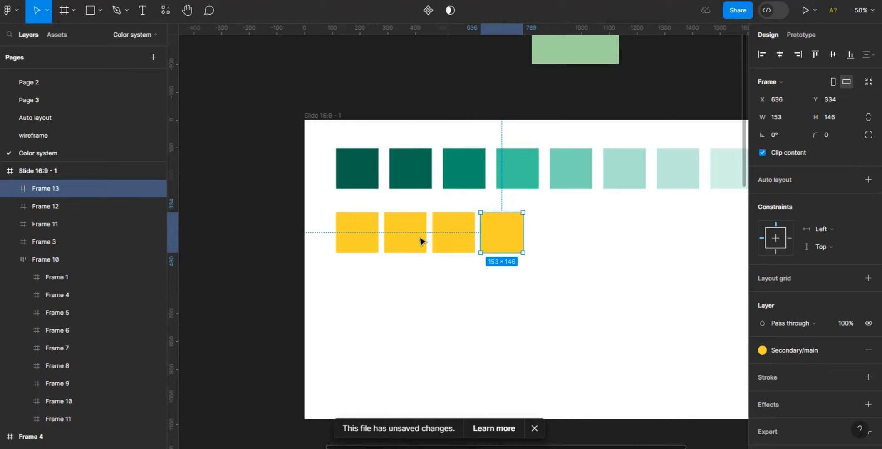
- Detach the second yellow swatch's style and set its HSL lightness to 40
{"action": "left_click", "coordinate": [421, 242]}
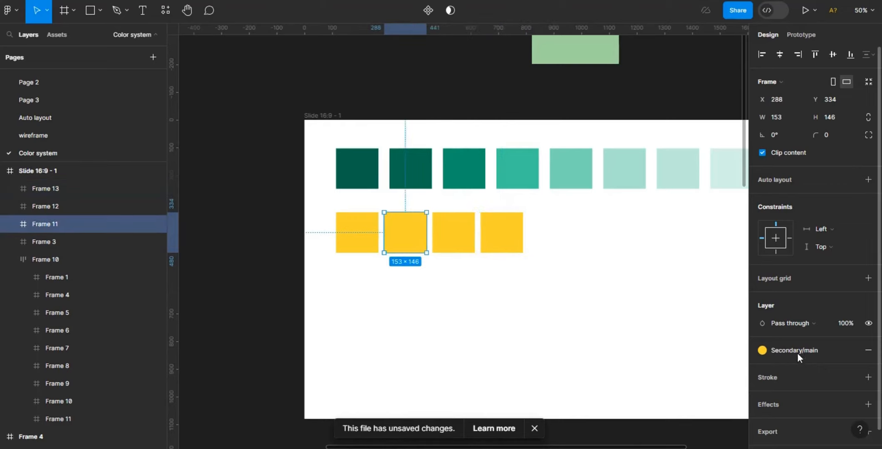
{"action": "left_click", "coordinate": [848, 349]}
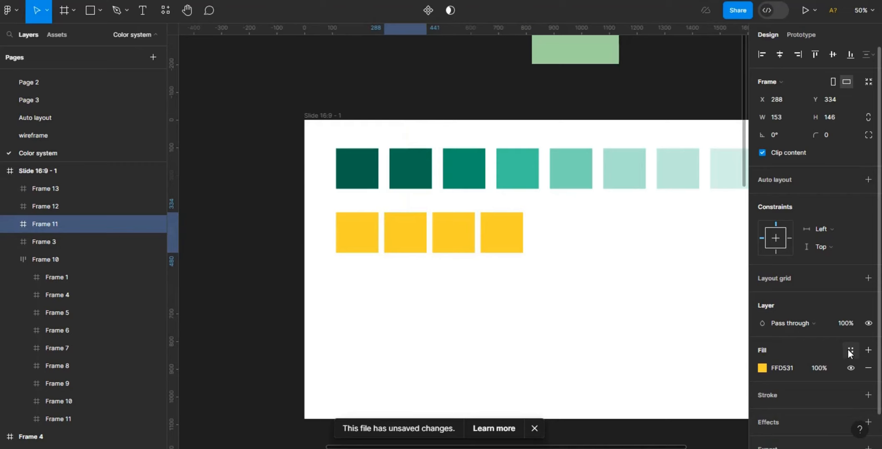
{"action": "left_click", "coordinate": [763, 369]}
{"action": "left_click", "coordinate": [710, 344]}
{"action": "type", "text": "40"}
{"action": "key", "text": "Return"}
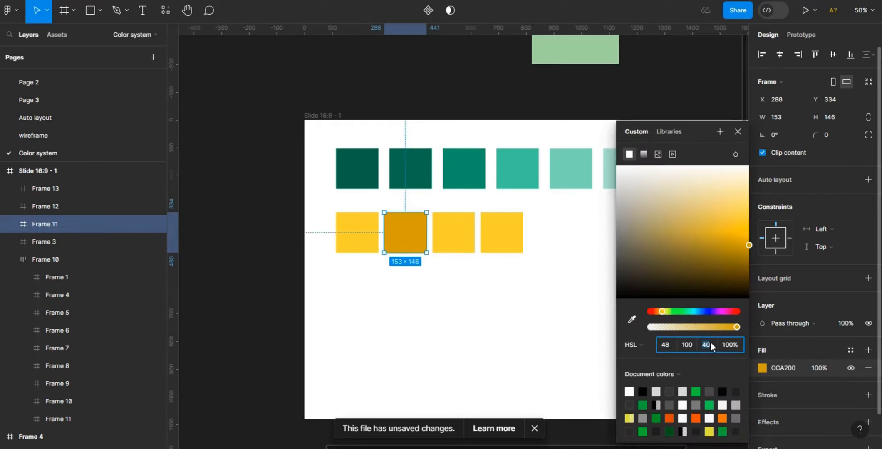
- Detach the third yellow swatch's style and set its HSL lightness to 70
{"action": "left_click", "coordinate": [449, 249]}
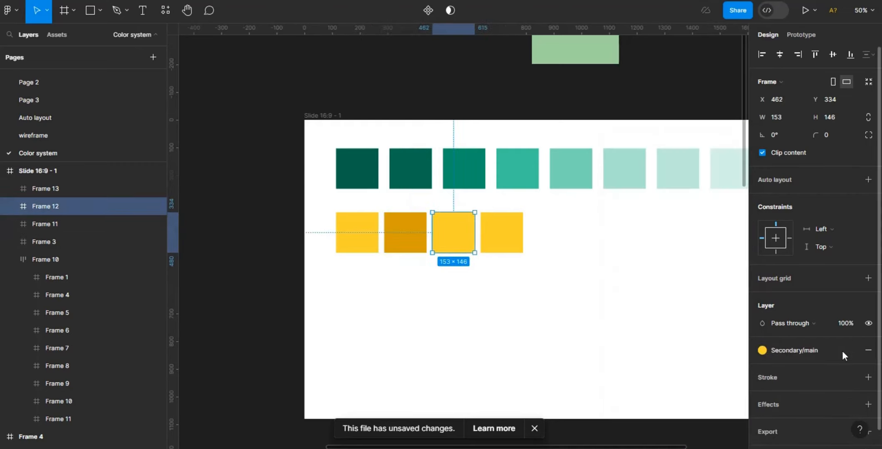
{"action": "left_click", "coordinate": [848, 350]}
{"action": "left_click", "coordinate": [763, 368]}
{"action": "left_click", "coordinate": [710, 345]}
{"action": "type", "text": "70"}
{"action": "key", "text": "Return"}
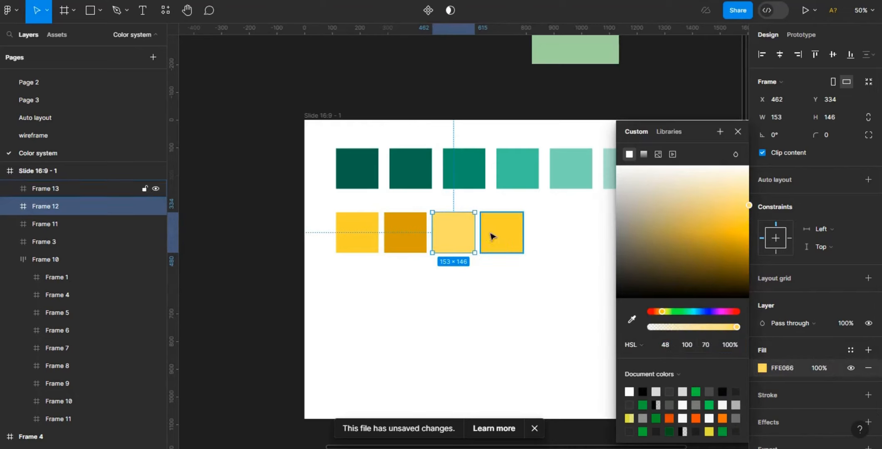
- Detach the fourth yellow swatch's style and set its HSL lightness to 80
{"action": "left_click", "coordinate": [491, 236]}
{"action": "left_click", "coordinate": [848, 349]}
{"action": "left_click", "coordinate": [763, 368]}
{"action": "left_click", "coordinate": [712, 347]}
{"action": "type", "text": "80"}
{"action": "key", "text": "Return"}
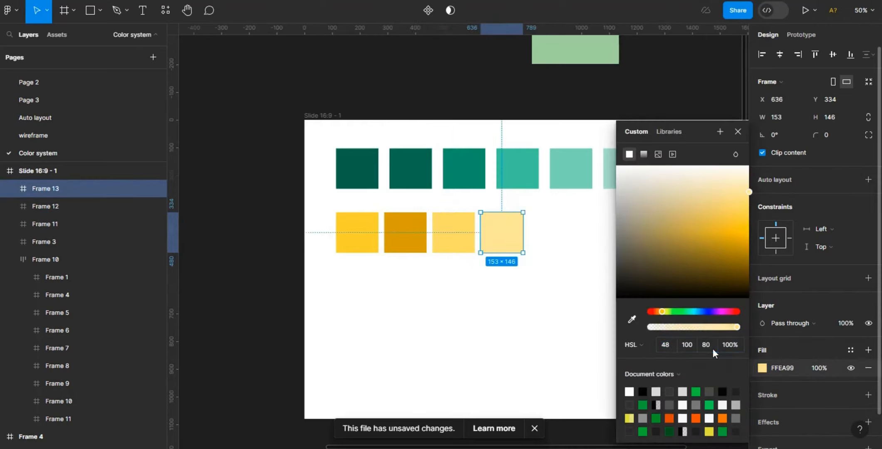
- Duplicate the fourth yellow swatch to the right and set the new swatch's lightness to 85
{"action": "left_click", "coordinate": [572, 289]}
{"action": "left_click", "coordinate": [516, 244]}
{"action": "left_click_drag", "start_coordinate": [516, 245], "coordinate": [564, 245]}
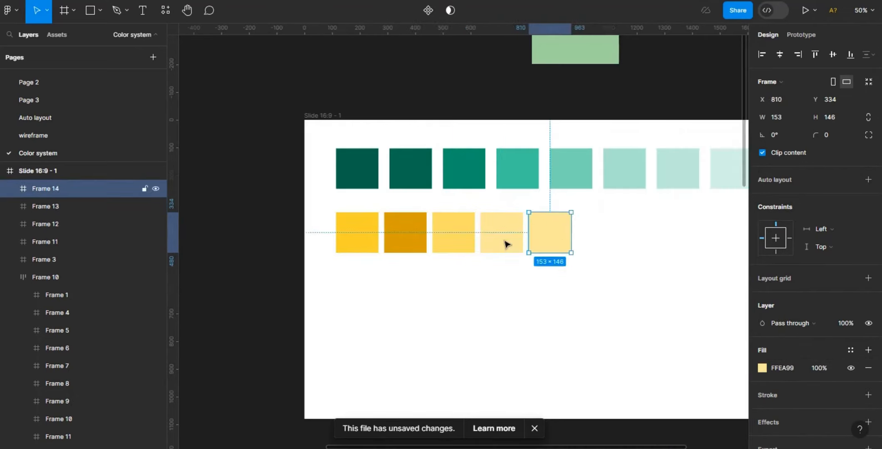
{"action": "left_click", "coordinate": [507, 244]}
{"action": "left_click", "coordinate": [763, 368]}
{"action": "left_click", "coordinate": [548, 247]}
{"action": "left_click", "coordinate": [762, 368]}
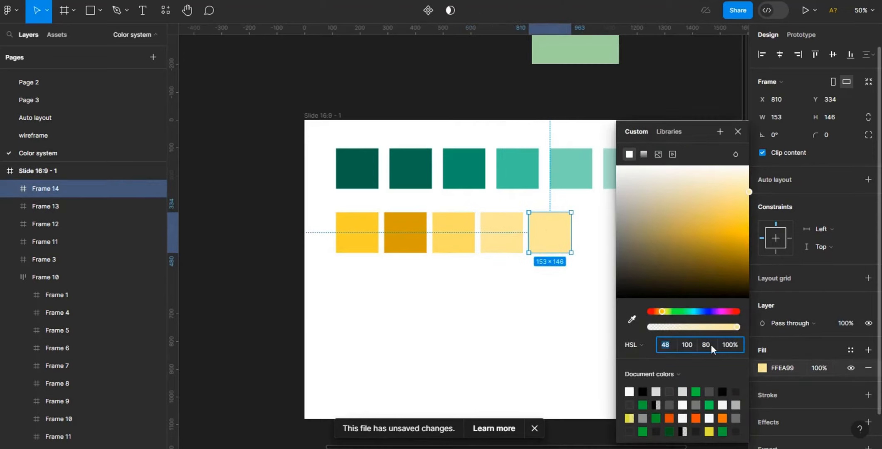
{"action": "left_click", "coordinate": [710, 345]}
{"action": "type", "text": "85"}
{"action": "key", "text": "Return"}
- Duplicate the fifth yellow swatch to the right and set the copy's lightness to 90
{"action": "left_click", "coordinate": [612, 322]}
{"action": "left_click", "coordinate": [548, 246]}
{"action": "key", "text": "ctrl+d"}
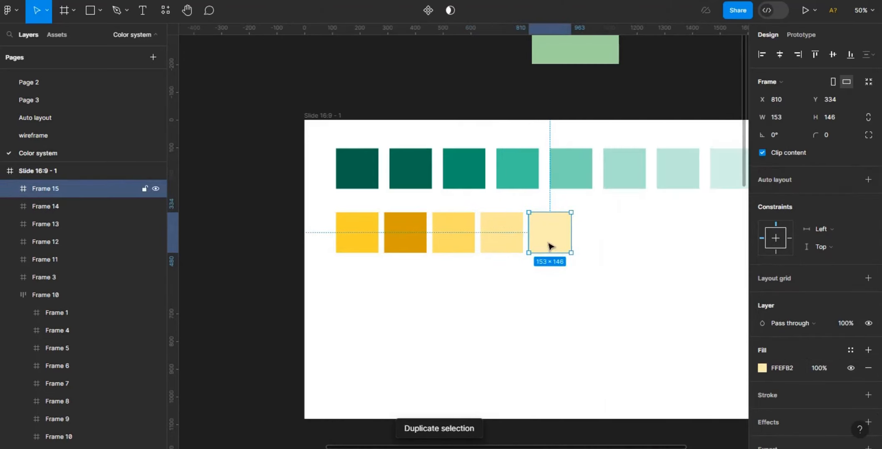
{"action": "left_click_drag", "start_coordinate": [549, 246], "coordinate": [602, 247]}
{"action": "left_click", "coordinate": [763, 369]}
{"action": "left_click", "coordinate": [713, 346]}
{"action": "type", "text": "90"}
{"action": "key", "text": "Return"}
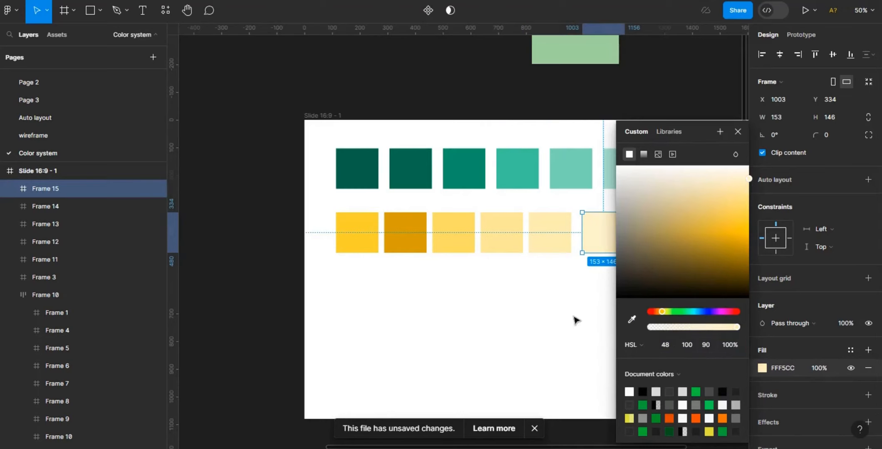
- Duplicate the sixth yellow swatch to the right and set the copy's lightness to 95
{"action": "left_click_drag", "start_coordinate": [569, 447], "coordinate": [627, 448]}
{"action": "left_click", "coordinate": [507, 202]}
{"action": "left_click", "coordinate": [515, 238]}
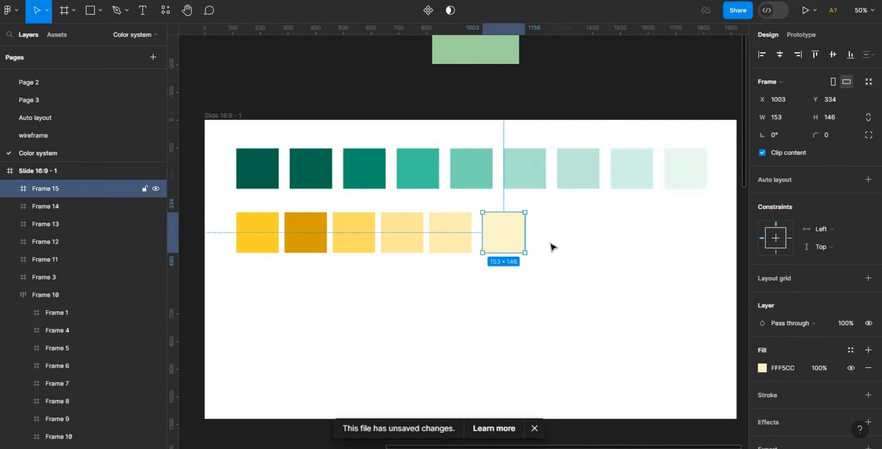
{"action": "key", "text": "ctrl+d"}
{"action": "left_click_drag", "start_coordinate": [514, 240], "coordinate": [561, 240]}
{"action": "left_click", "coordinate": [763, 368]}
{"action": "left_click", "coordinate": [713, 345]}
{"action": "type", "text": "95"}
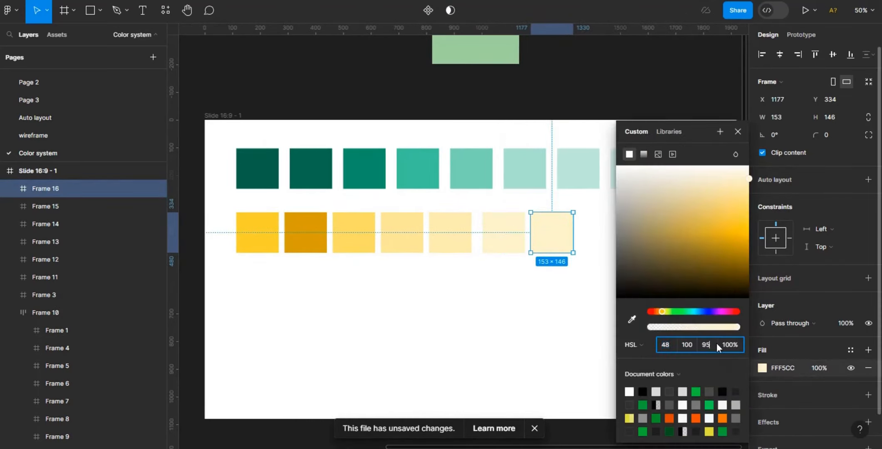
{"action": "key", "text": "Return"}
- Save the second yellow swatch's fill as a colour style named Secondary/40
{"action": "left_click", "coordinate": [499, 325]}
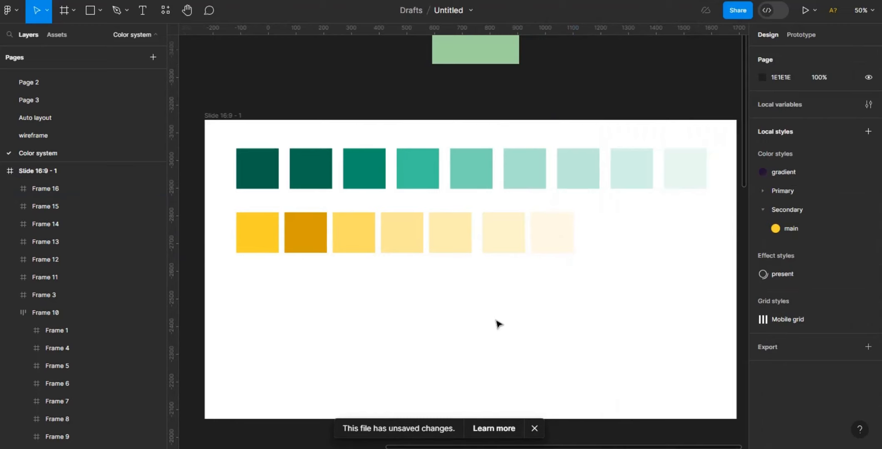
{"action": "left_click", "coordinate": [258, 245]}
{"action": "left_click", "coordinate": [325, 232]}
{"action": "left_click", "coordinate": [761, 367]}
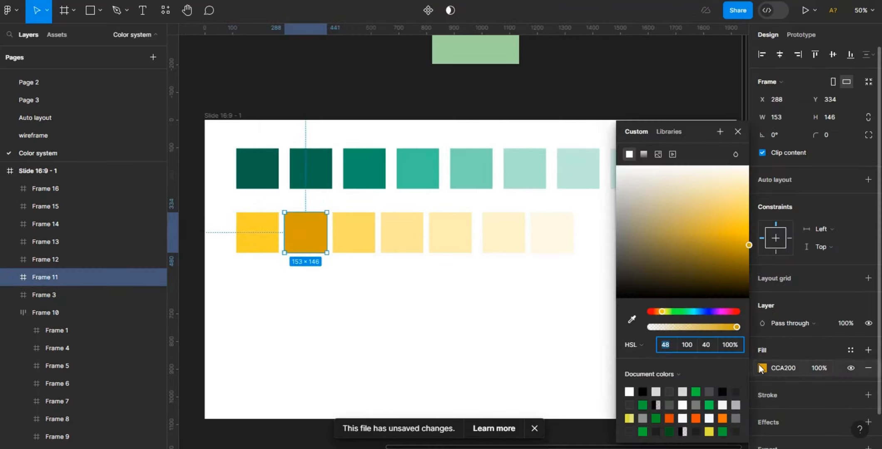
{"action": "left_click", "coordinate": [851, 350]}
{"action": "left_click", "coordinate": [720, 217]}
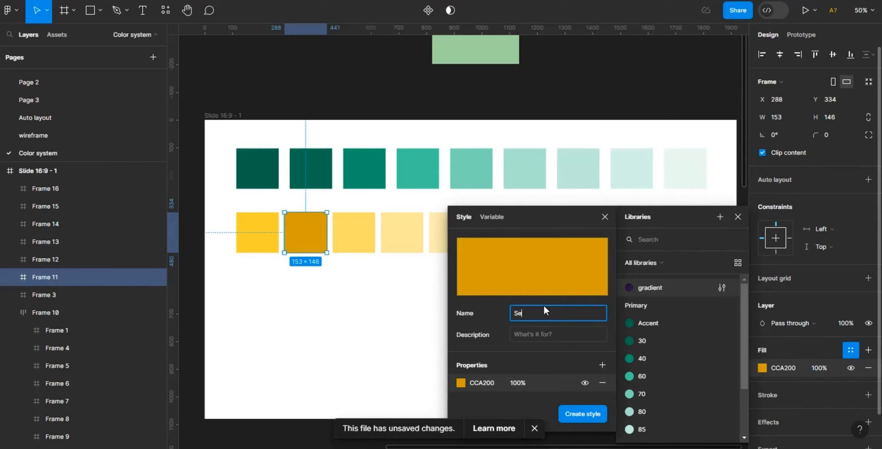
{"action": "left_click", "coordinate": [589, 416]}
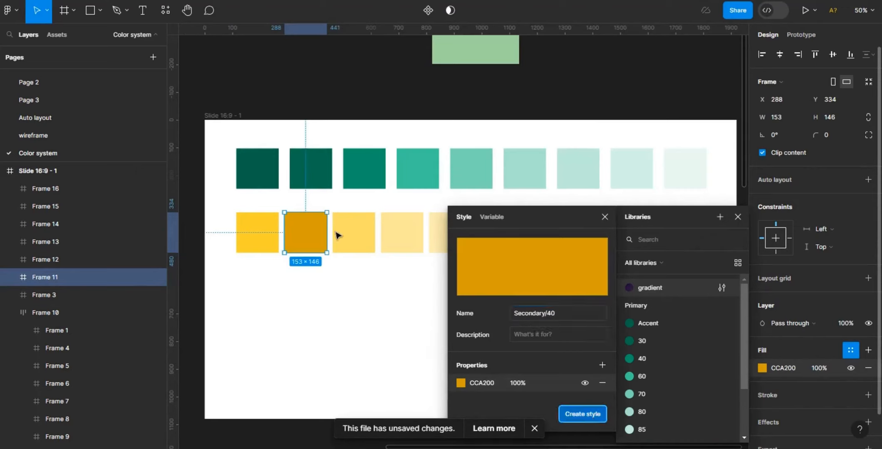
- Save the third yellow swatch's fill as a colour style named Secondary/70
{"action": "left_click", "coordinate": [338, 233]}
{"action": "left_click", "coordinate": [850, 350]}
{"action": "left_click", "coordinate": [722, 217]}
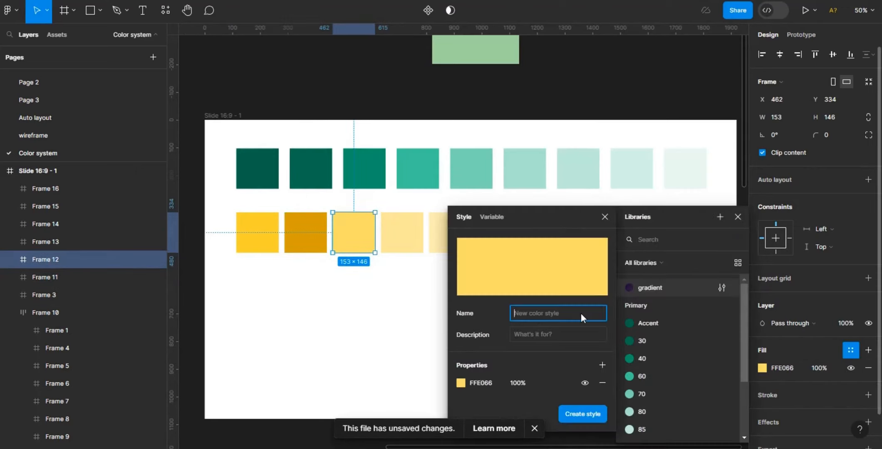
{"action": "type", "text": "Secondary/70"}
{"action": "left_click", "coordinate": [461, 383]}
{"action": "left_click", "coordinate": [583, 415]}
- Save the fourth yellow swatch's fill as a colour style named Secondary/80
{"action": "left_click", "coordinate": [404, 243]}
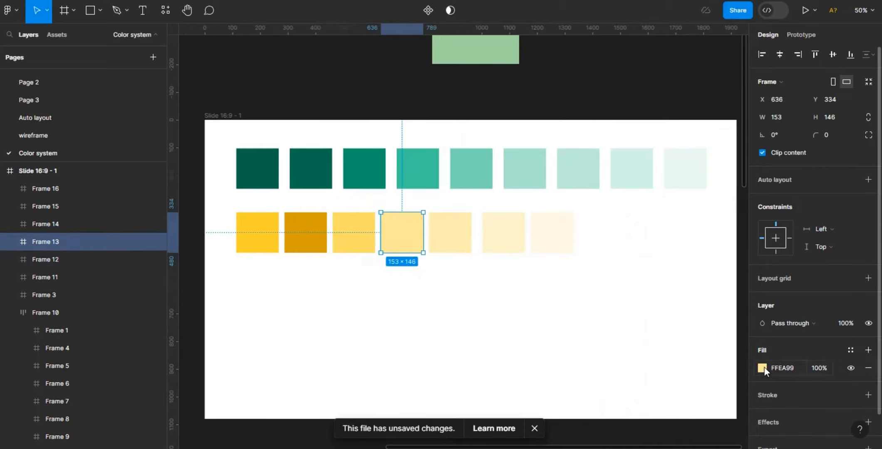
{"action": "left_click", "coordinate": [763, 367]}
{"action": "left_click", "coordinate": [851, 350]}
{"action": "left_click", "coordinate": [721, 216]}
{"action": "type", "text": "S"}
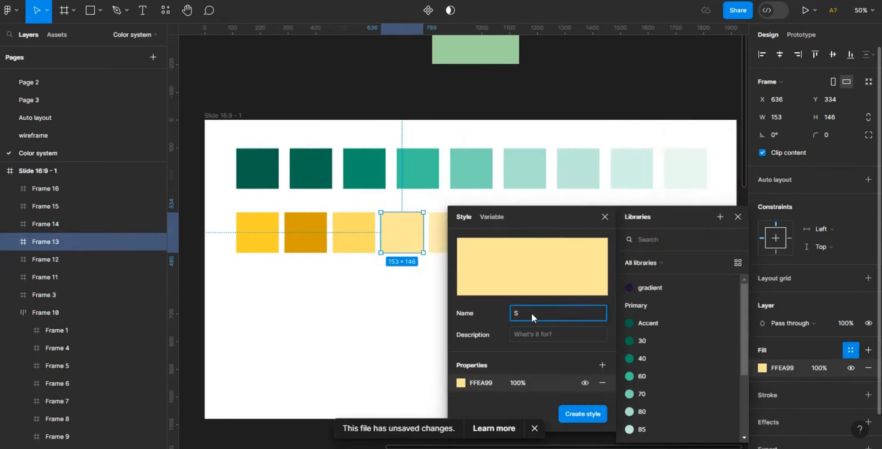
{"action": "type", "text": "econdary/80"}
{"action": "left_click", "coordinate": [582, 415]}
- Save the fifth yellow swatch's fill as a colour style named Secondary/ 85
{"action": "left_click", "coordinate": [458, 243]}
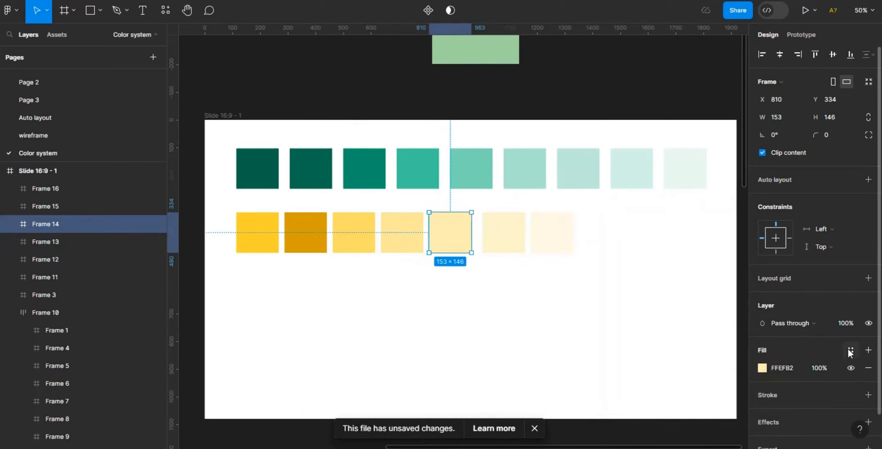
{"action": "left_click", "coordinate": [851, 350]}
{"action": "left_click", "coordinate": [721, 217]}
{"action": "type", "text": "Secondary/ 85"}
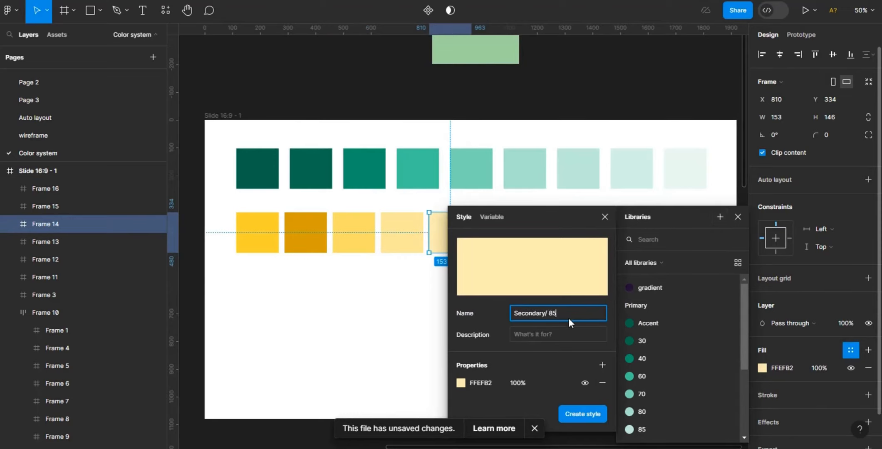
{"action": "left_click", "coordinate": [583, 414]}
- Save the sixth yellow swatch's fill as a colour style named Secondary/90
{"action": "scroll", "coordinate": [458, 234], "scroll_direction": "right", "scroll_amount": 4}
{"action": "left_click", "coordinate": [411, 233]}
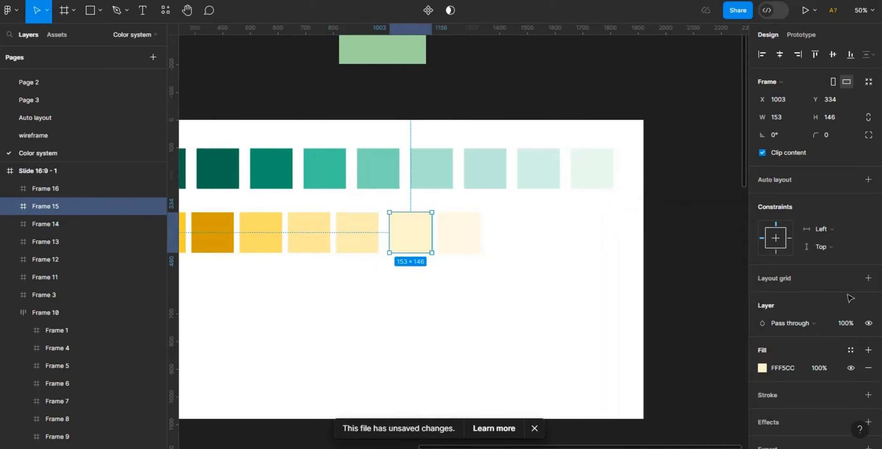
{"action": "left_click", "coordinate": [850, 350]}
{"action": "left_click", "coordinate": [721, 217]}
{"action": "type", "text": "Seconda"}
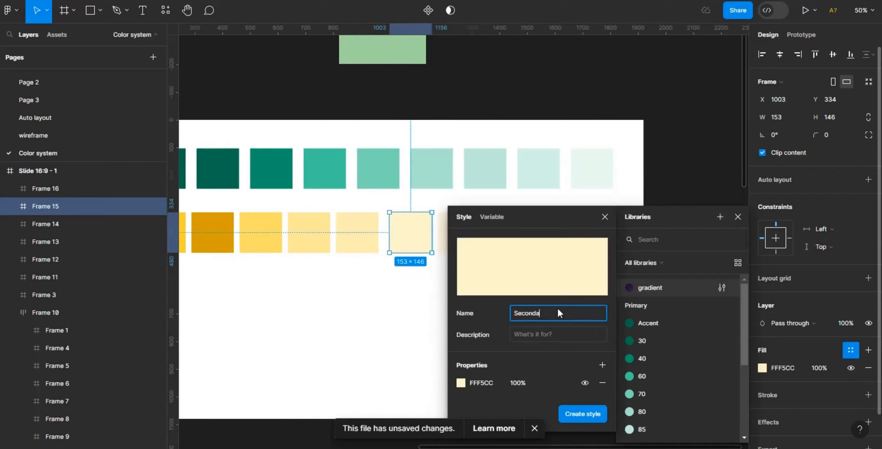
{"action": "type", "text": "ry/80"}
{"action": "left_click", "coordinate": [583, 414]}
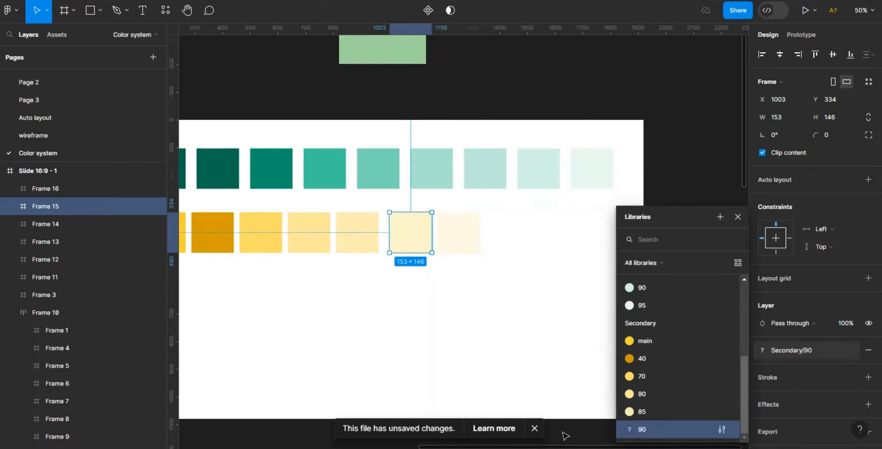
- Save the lightest yellow swatch's fill as a colour style named Secondary/95
{"action": "scroll", "coordinate": [417, 233], "scroll_direction": "right", "scroll_amount": 3}
{"action": "left_click", "coordinate": [377, 232]}
{"action": "left_click", "coordinate": [851, 350]}
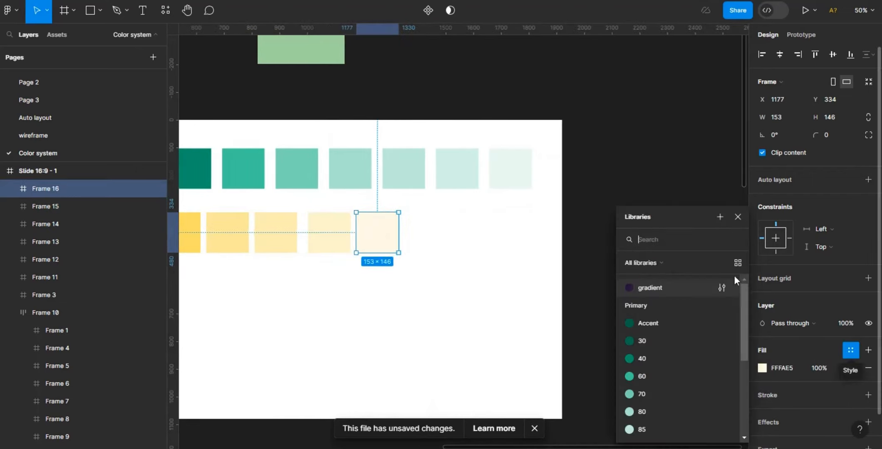
{"action": "left_click", "coordinate": [721, 217]}
{"action": "type", "text": "Secondary/95"}
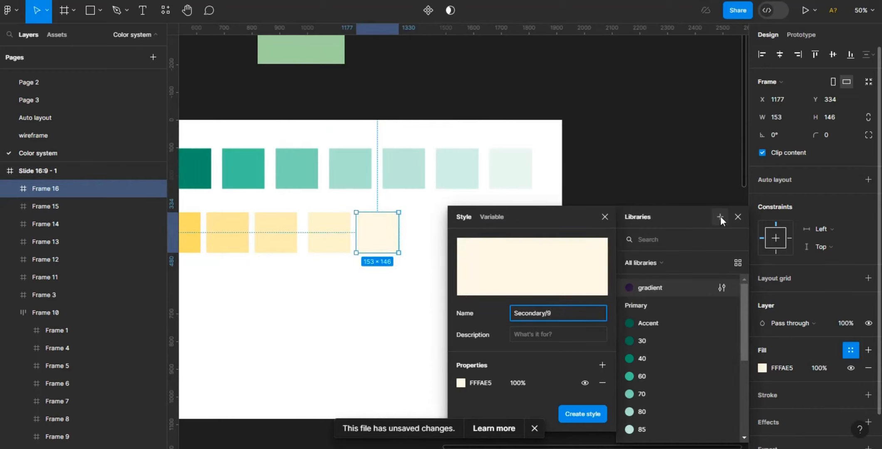
{"action": "key", "text": "Return"}
- Move the green frame from above the slide into the slide, below the yellow row
{"action": "scroll", "coordinate": [458, 433], "scroll_direction": "left", "scroll_amount": 4}
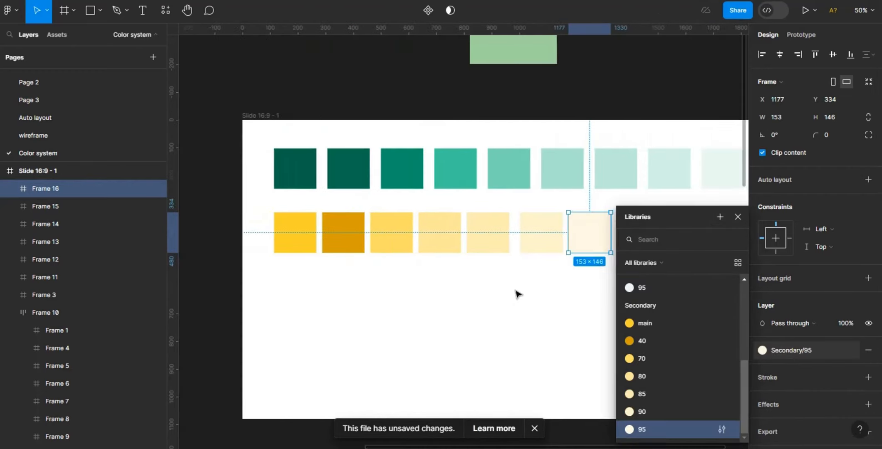
{"action": "left_click", "coordinate": [653, 66]}
{"action": "key", "text": "minus"}
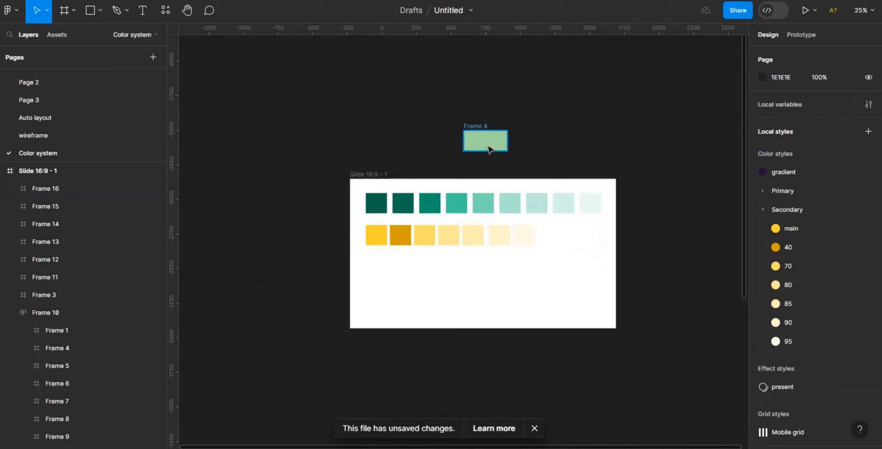
{"action": "left_click_drag", "start_coordinate": [500, 143], "coordinate": [394, 264]}
{"action": "key", "text": "plus"}
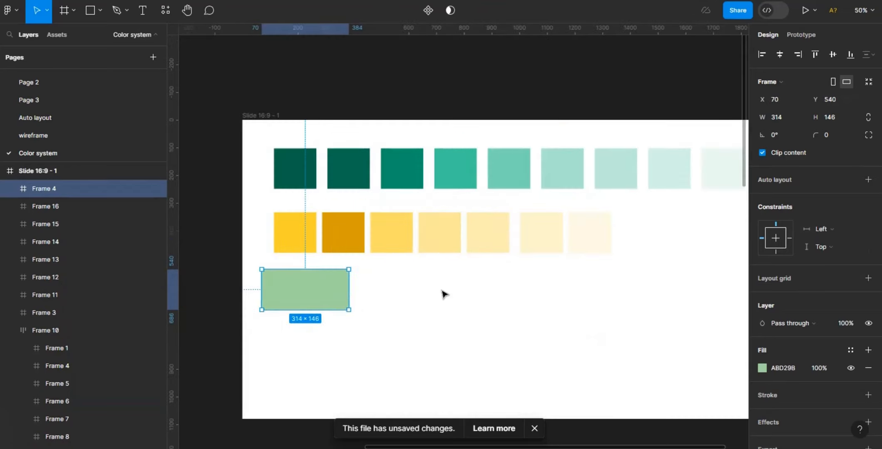
{"action": "left_click_drag", "start_coordinate": [321, 291], "coordinate": [332, 284]}
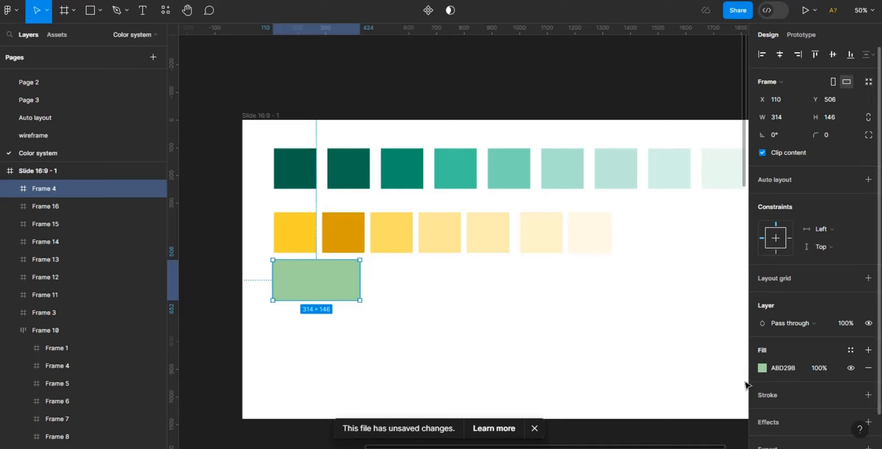
- Resize the green frame to a width of 153
{"action": "left_click", "coordinate": [762, 368]}
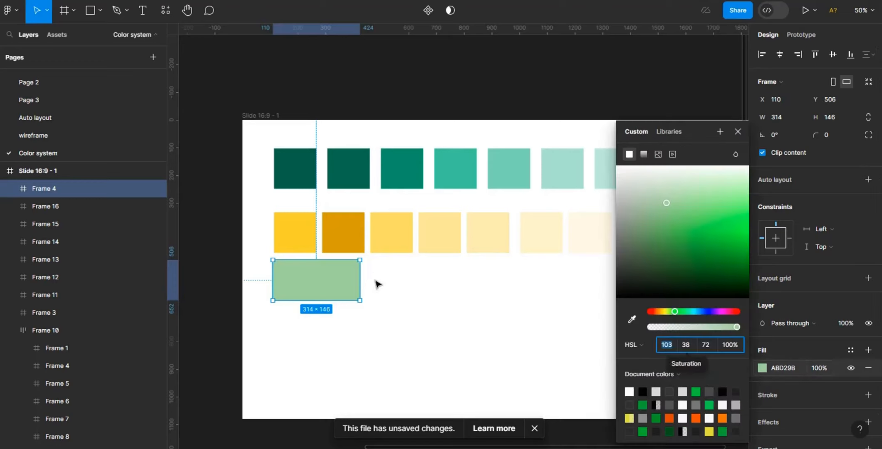
{"action": "key", "text": "Escape"}
{"action": "left_click", "coordinate": [328, 288]}
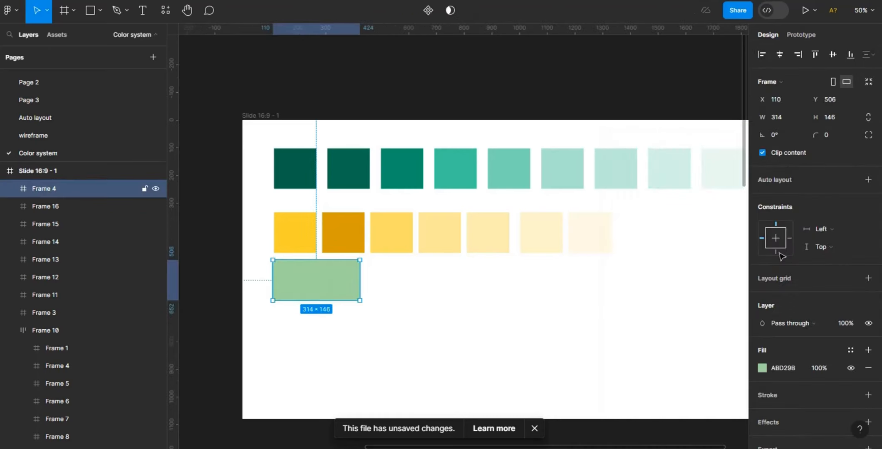
{"action": "left_click", "coordinate": [792, 117]}
{"action": "key", "text": "BackSpace"}
{"action": "type", "text": "153"}
{"action": "key", "text": "Return"}
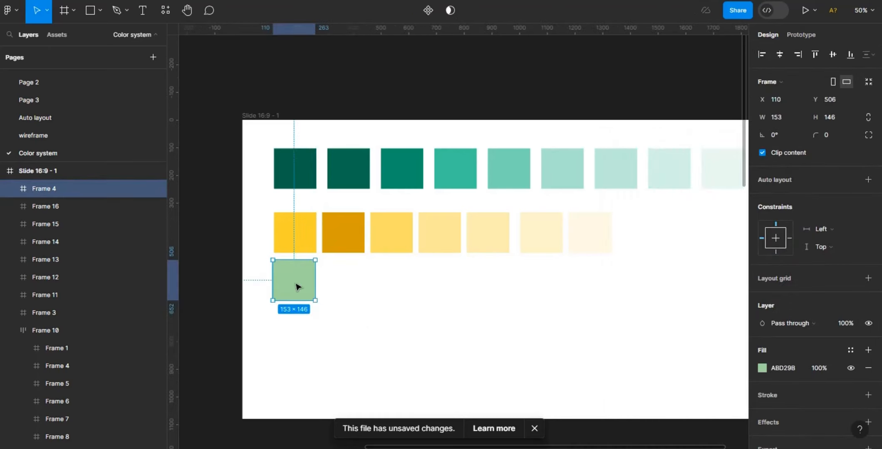
- Duplicate the green swatch next to it and set the copy's fill lightness to 40
{"action": "key", "text": "ctrl+d"}
{"action": "left_click_drag", "start_coordinate": [294, 287], "coordinate": [403, 289]}
{"action": "left_click", "coordinate": [762, 369]}
{"action": "left_click", "coordinate": [711, 346]}
{"action": "type", "text": "40"}
{"action": "key", "text": "Return"}
- Add a third green swatch and set its fill lightness to 80
{"action": "left_click", "coordinate": [388, 288]}
{"action": "left_click", "coordinate": [763, 368]}
{"action": "left_click", "coordinate": [709, 343]}
{"action": "type", "text": "80"}
{"action": "key", "text": "Return"}
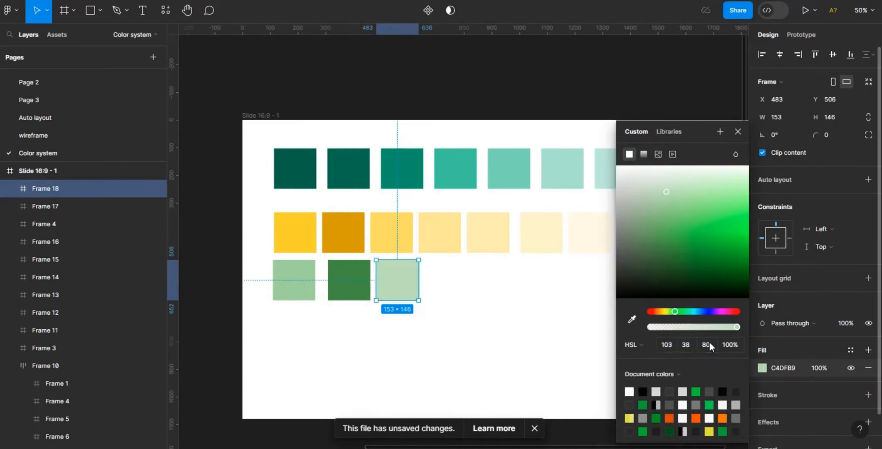
- Duplicate a fourth green swatch to the right and set its fill lightness to 90
{"action": "left_click", "coordinate": [398, 290]}
{"action": "left_click", "coordinate": [399, 291]}
{"action": "left_click_drag", "start_coordinate": [399, 291], "coordinate": [507, 289], "text": "alt"}
{"action": "left_click", "coordinate": [763, 368]}
{"action": "left_click", "coordinate": [712, 348]}
{"action": "type", "text": "90"}
{"action": "key", "text": "Return"}
- Add a fifth green swatch at the end of the row and set its fill lightness to 20
{"action": "left_click", "coordinate": [458, 286]}
{"action": "left_click", "coordinate": [460, 287]}
{"action": "left_click", "coordinate": [763, 368]}
{"action": "left_click", "coordinate": [711, 348]}
{"action": "type", "text": "20"}
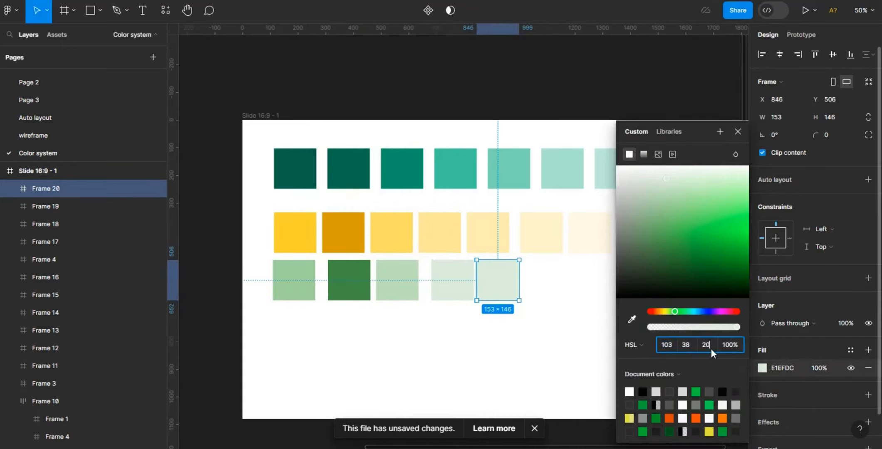
{"action": "key", "text": "Return"}
- Check the fill lightness values of each green swatch in the row
{"action": "left_click", "coordinate": [498, 339]}
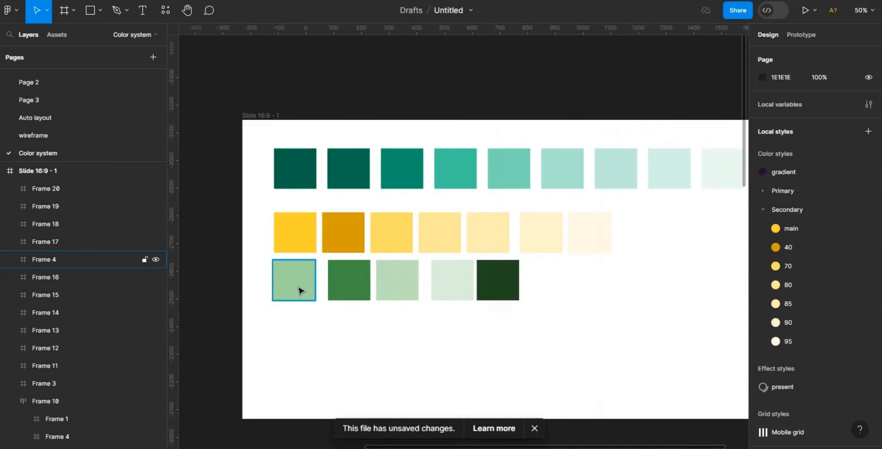
{"action": "left_click", "coordinate": [348, 291]}
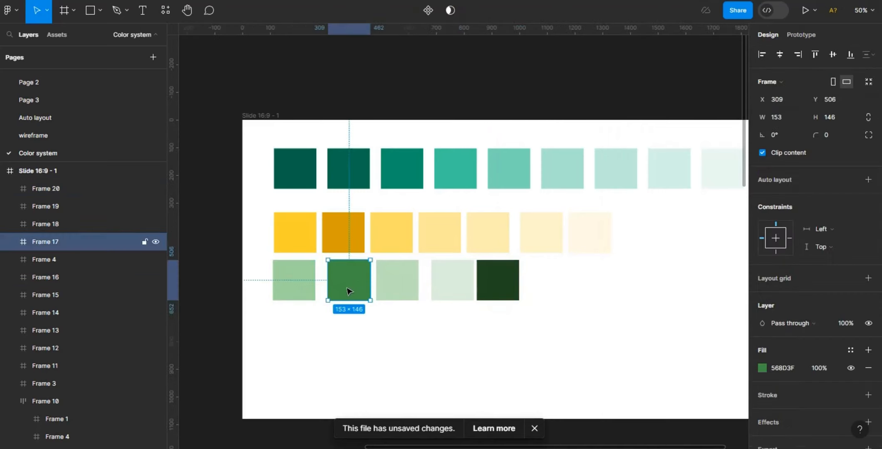
{"action": "left_click", "coordinate": [393, 299]}
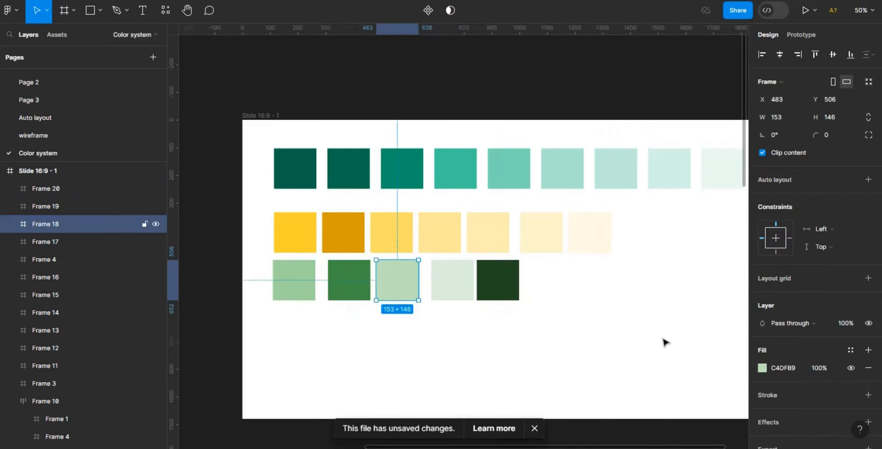
{"action": "left_click", "coordinate": [763, 368]}
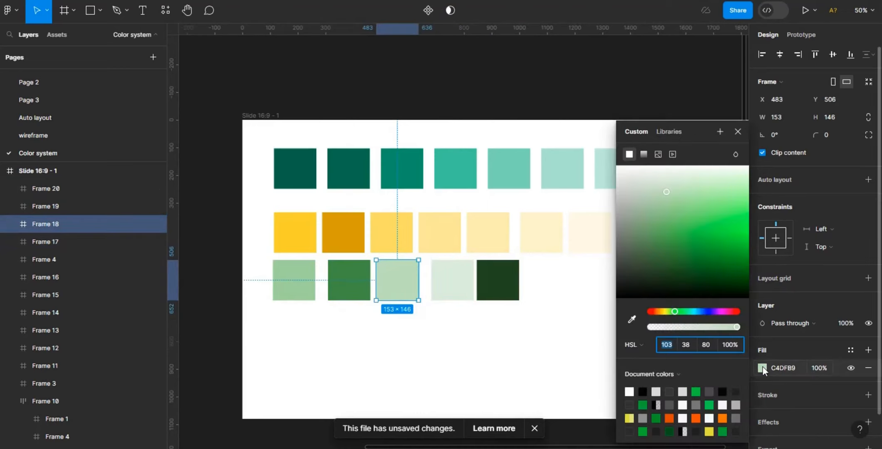
{"action": "left_click", "coordinate": [442, 285]}
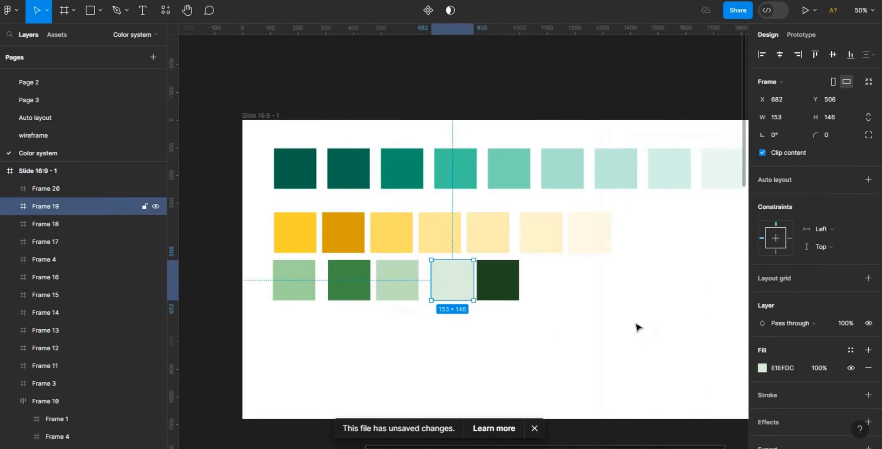
{"action": "left_click", "coordinate": [761, 368]}
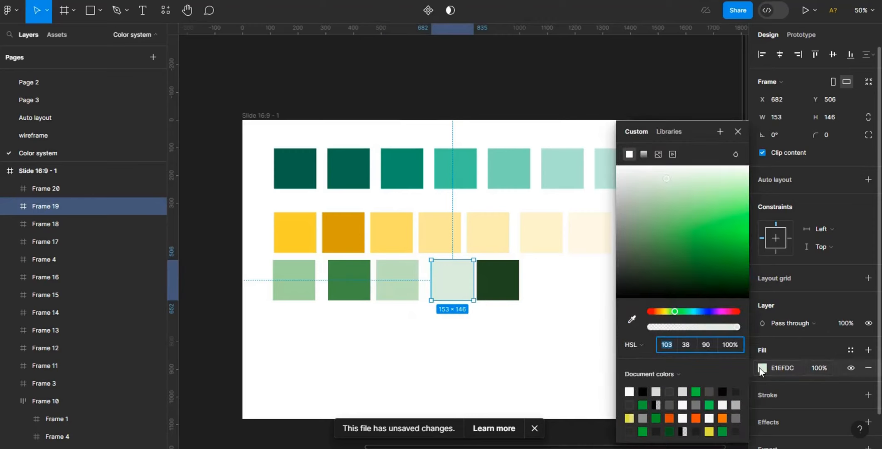
{"action": "left_click", "coordinate": [506, 292]}
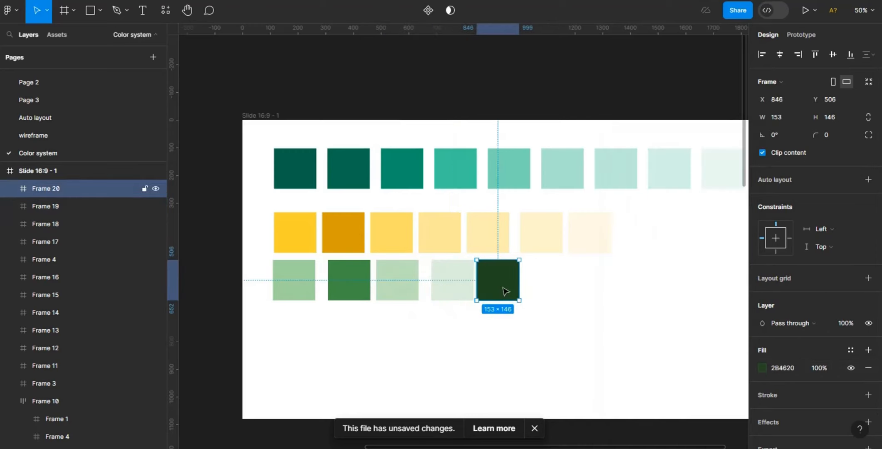
{"action": "left_click", "coordinate": [767, 367]}
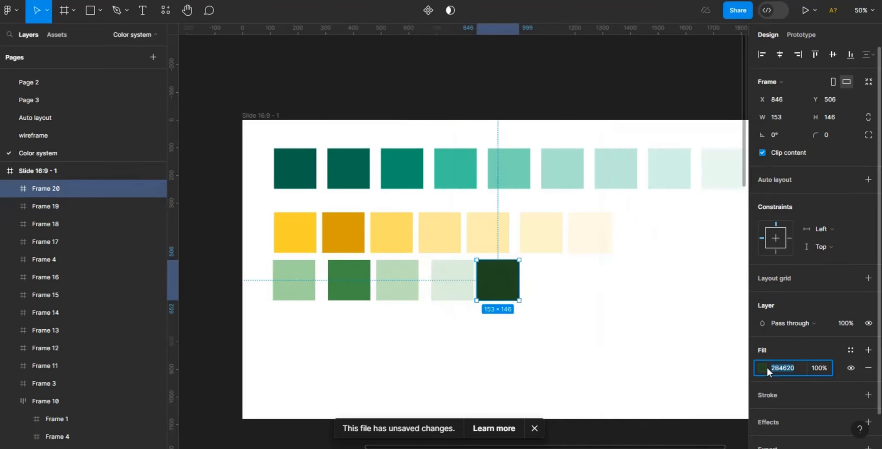
{"action": "left_click", "coordinate": [761, 368]}
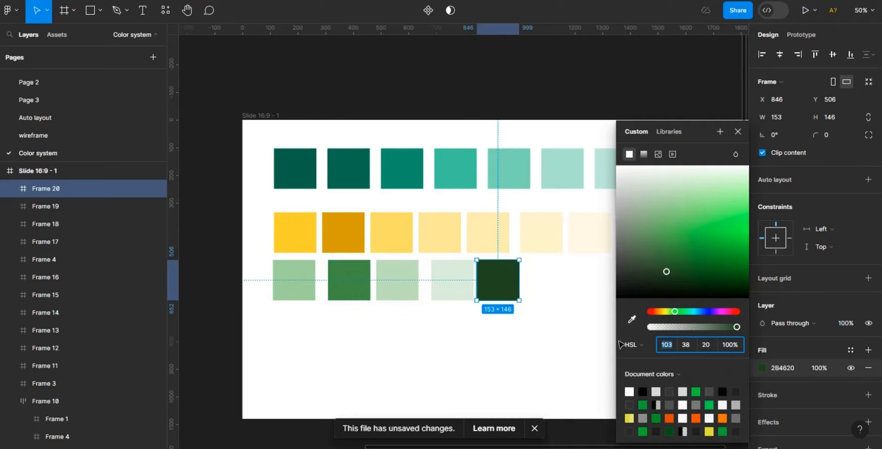
- Try fill lightness values of 100 and 0 on the darkest green swatch
{"action": "left_click", "coordinate": [708, 348]}
{"action": "type", "text": "1"}
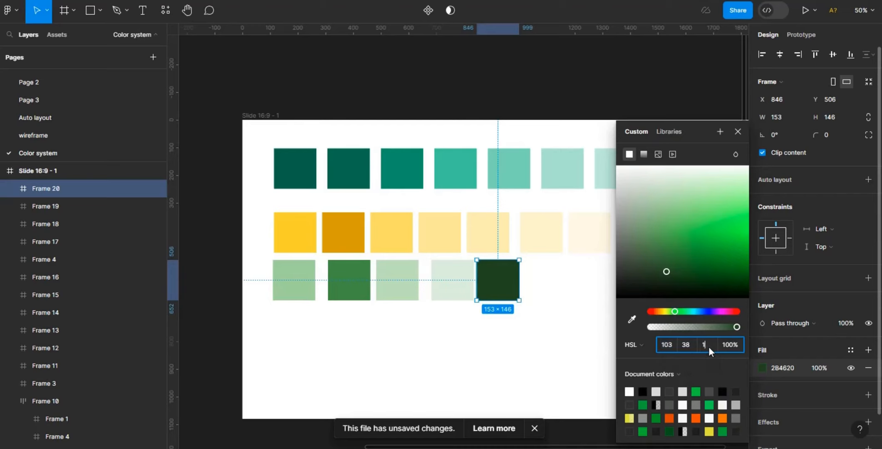
{"action": "type", "text": "00"}
{"action": "key", "text": "Return"}
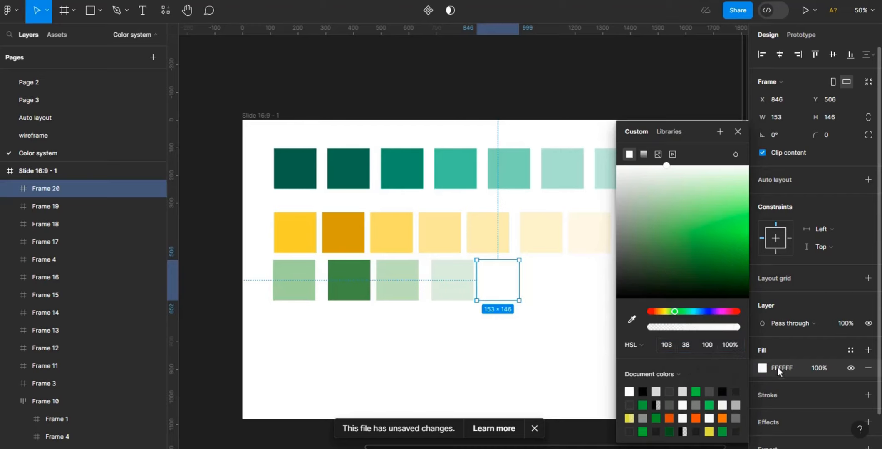
{"action": "left_click", "coordinate": [709, 341]}
{"action": "type", "text": "0"}
{"action": "key", "text": "Return"}
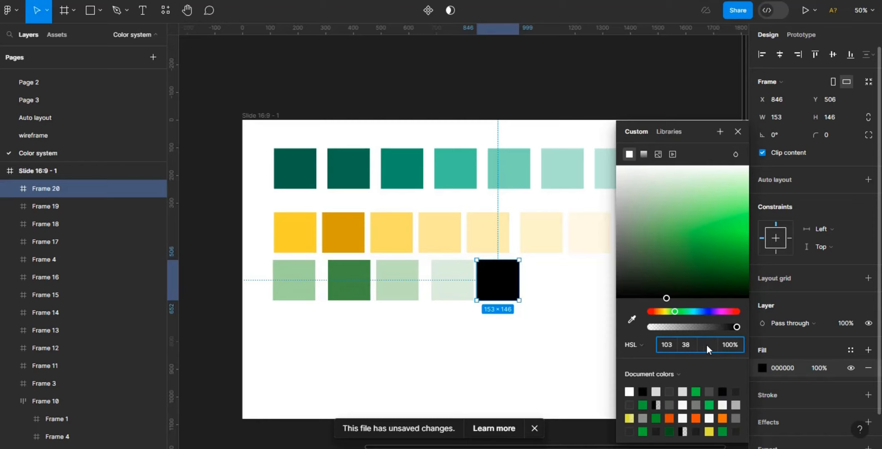
{"action": "key", "text": "Return"}
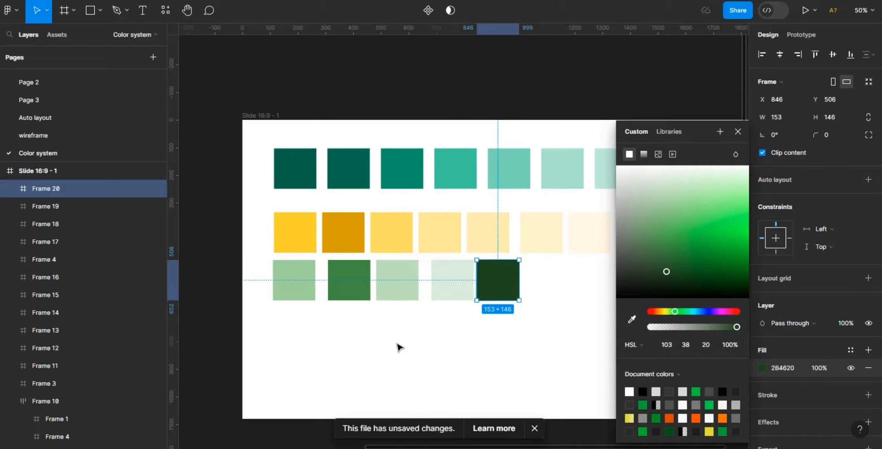
- Start creating a new colour style from the second green swatch's fill
{"action": "left_click", "coordinate": [356, 292]}
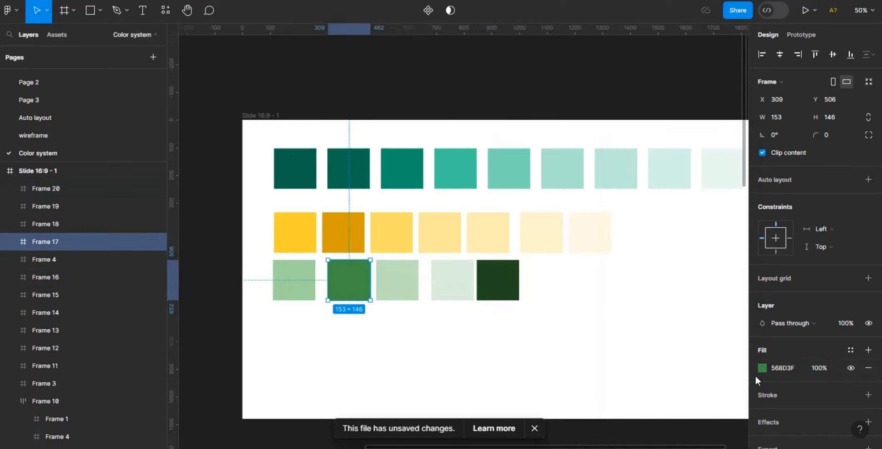
{"action": "left_click", "coordinate": [851, 351]}
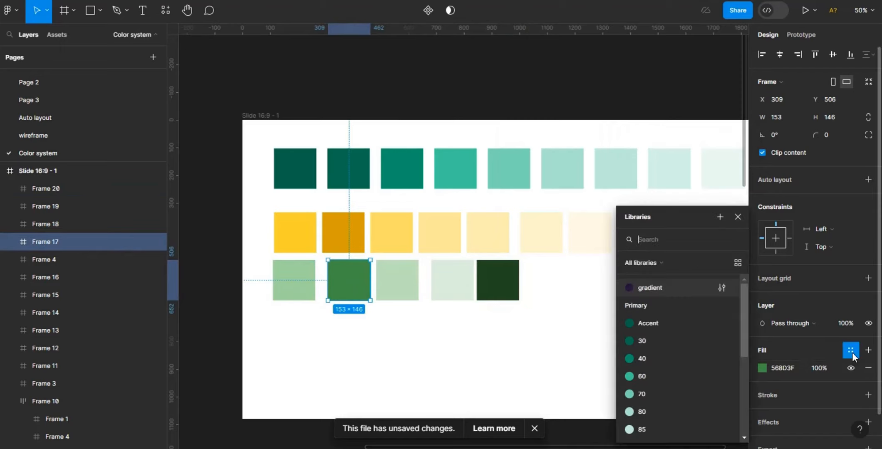
{"action": "left_click", "coordinate": [721, 218]}
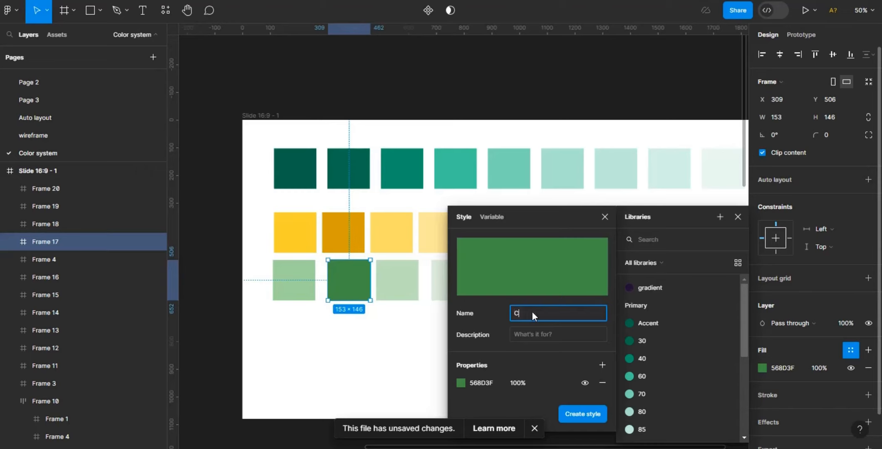
- Name the second green swatch's colour style Complementary/ 20 and create it
{"action": "type", "text": "ary/ 20"}
{"action": "left_click", "coordinate": [583, 414]}
- Create a colour style named Complementary/ main from the first light green swatch's fill
{"action": "left_click", "coordinate": [290, 287]}
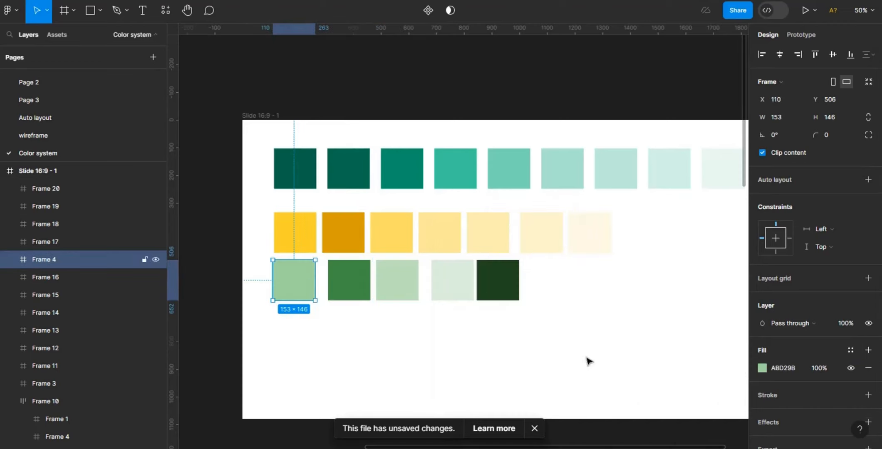
{"action": "left_click", "coordinate": [850, 351]}
{"action": "left_click", "coordinate": [721, 217]}
{"action": "type", "text": "Complementary/ m"}
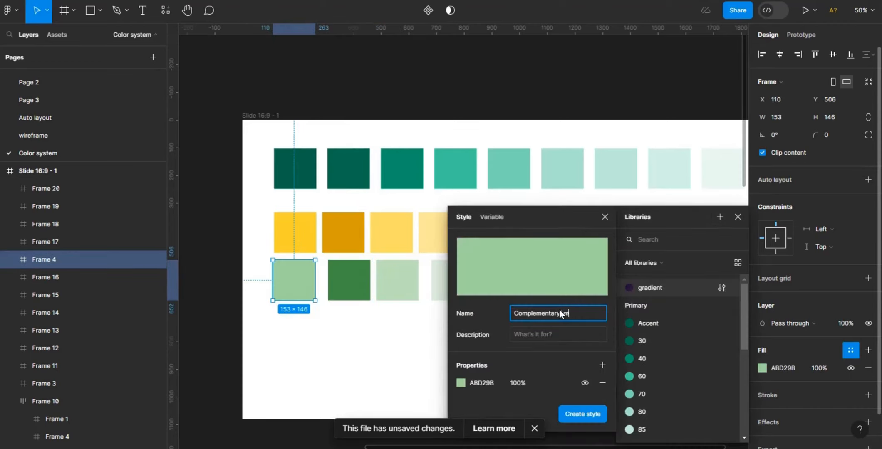
{"action": "type", "text": "ain"}
{"action": "left_click", "coordinate": [590, 415]}
{"action": "left_click_drag", "start_coordinate": [584, 447], "coordinate": [617, 447]}
{"action": "left_click", "coordinate": [645, 414]}
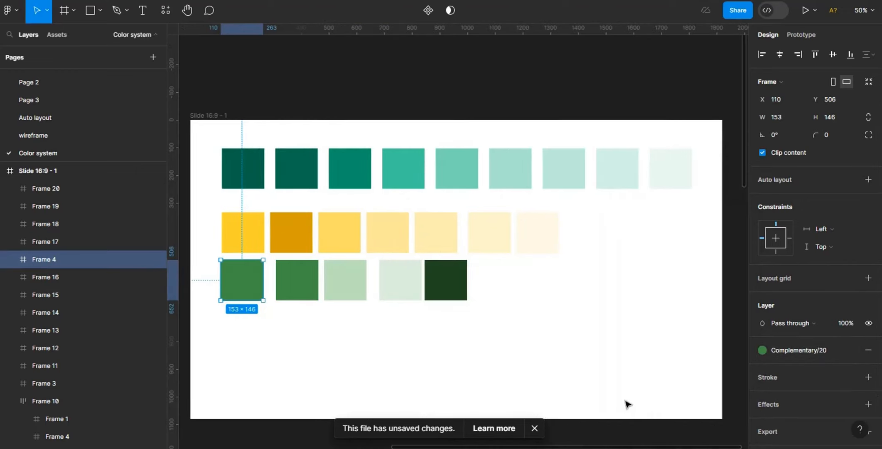
{"action": "key", "text": "ctrl+z"}
- Open the Complementary 20 colour style for editing from the local styles list
{"action": "left_click", "coordinate": [292, 281]}
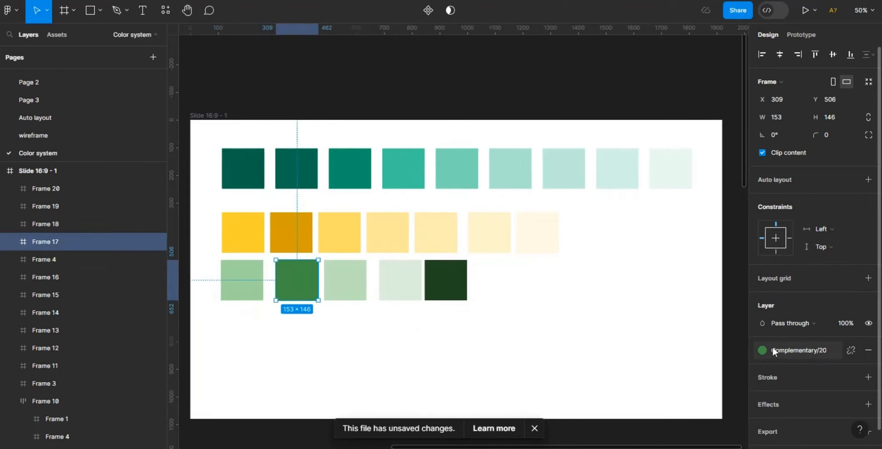
{"action": "key", "text": "Escape"}
{"action": "left_click", "coordinate": [793, 380]}
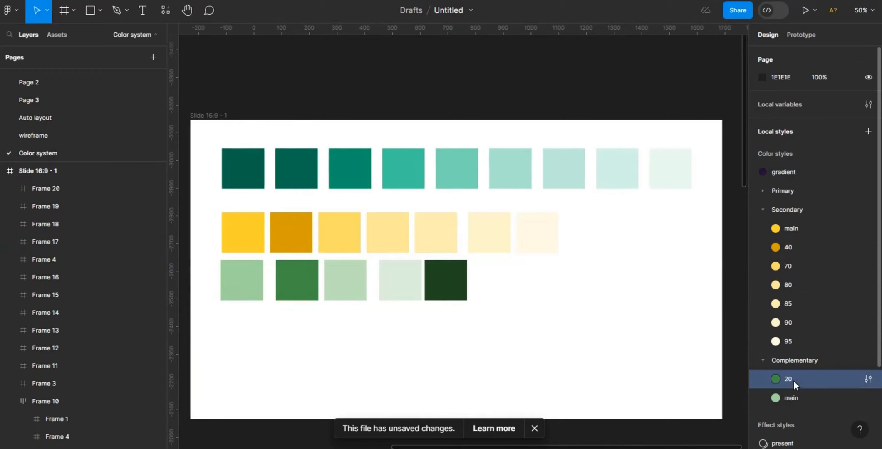
{"action": "left_click", "coordinate": [868, 379]}
- Create a colour style named Complementary/80 from the third green swatch's fill
{"action": "left_click", "coordinate": [305, 299]}
{"action": "left_click", "coordinate": [337, 291]}
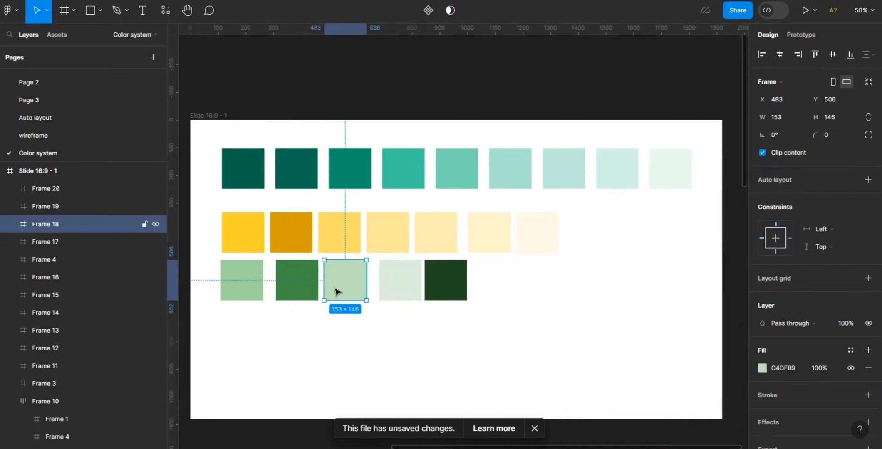
{"action": "left_click", "coordinate": [851, 350]}
{"action": "left_click", "coordinate": [720, 217]}
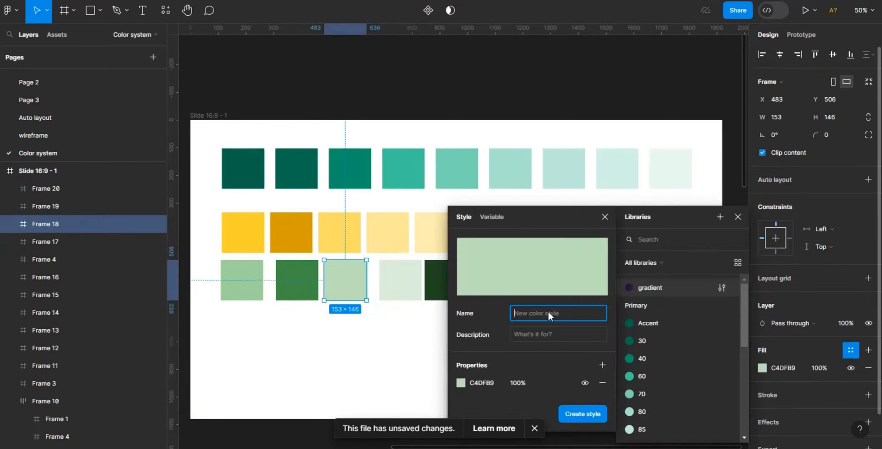
{"action": "type", "text": "Complementary/80"}
{"action": "left_click", "coordinate": [582, 414]}
- Create a colour style named Complementary/90 from the fourth green swatch's fill
{"action": "left_click", "coordinate": [401, 285]}
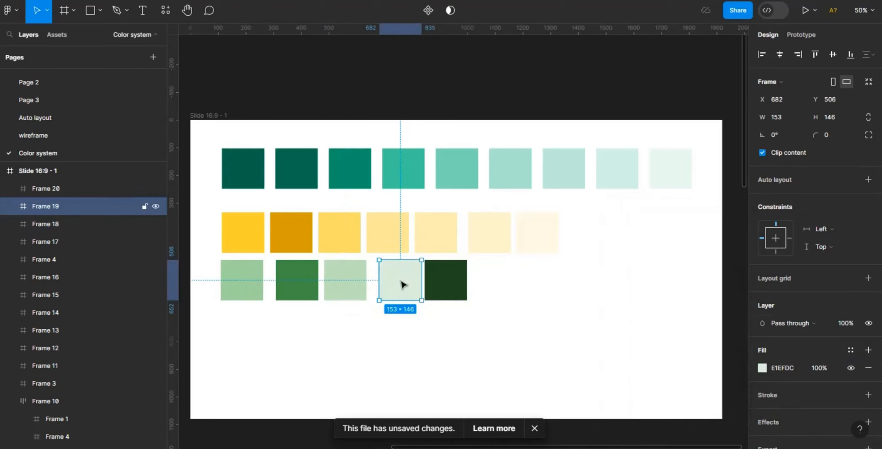
{"action": "left_click", "coordinate": [850, 350]}
{"action": "left_click", "coordinate": [720, 217]}
{"action": "type", "text": "Complementary/ 20"}
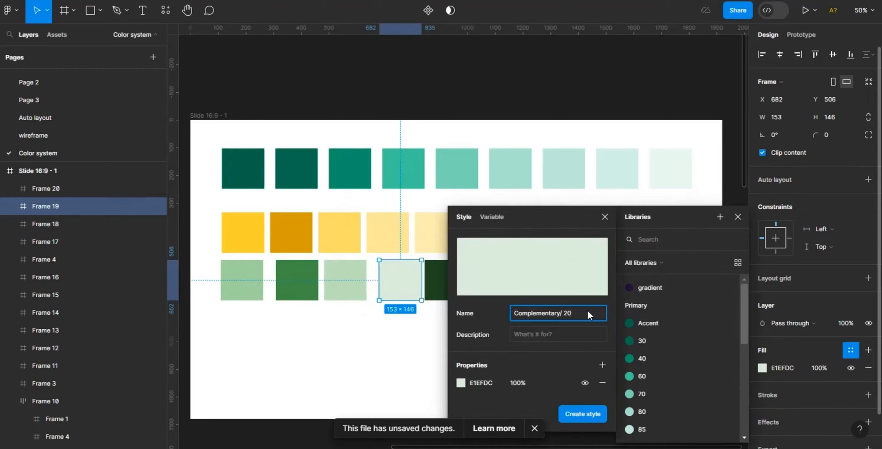
{"action": "type", "text": "0"}
{"action": "key", "text": "Return"}
- Create a colour style named Complementary/20 from the darkest green swatch's fill
{"action": "left_click", "coordinate": [437, 278]}
{"action": "left_click", "coordinate": [851, 350]}
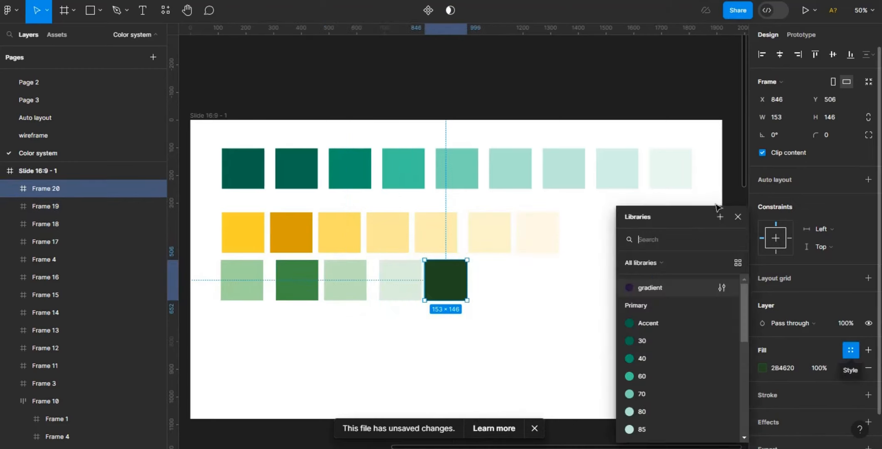
{"action": "left_click", "coordinate": [719, 217]}
{"action": "type", "text": "Complementary/"}
{"action": "type", "text": "20"}
{"action": "left_click", "coordinate": [588, 416]}
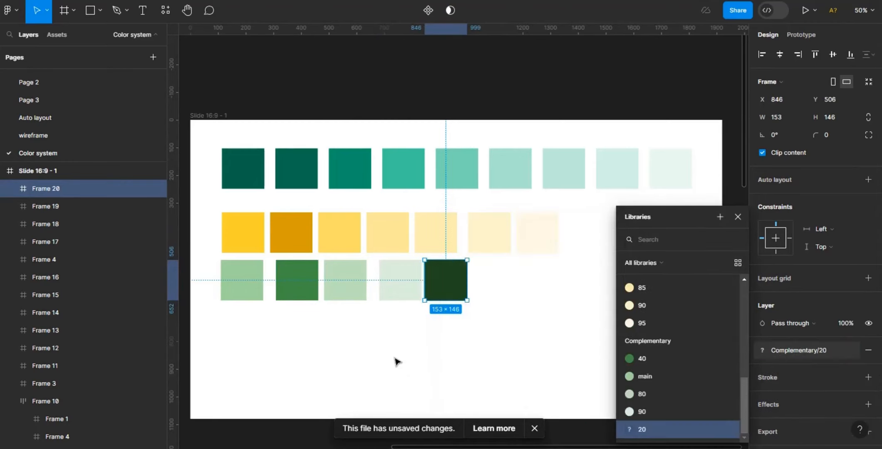
{"action": "left_click", "coordinate": [395, 358]}
{"action": "key", "text": "ctrl+minus"}
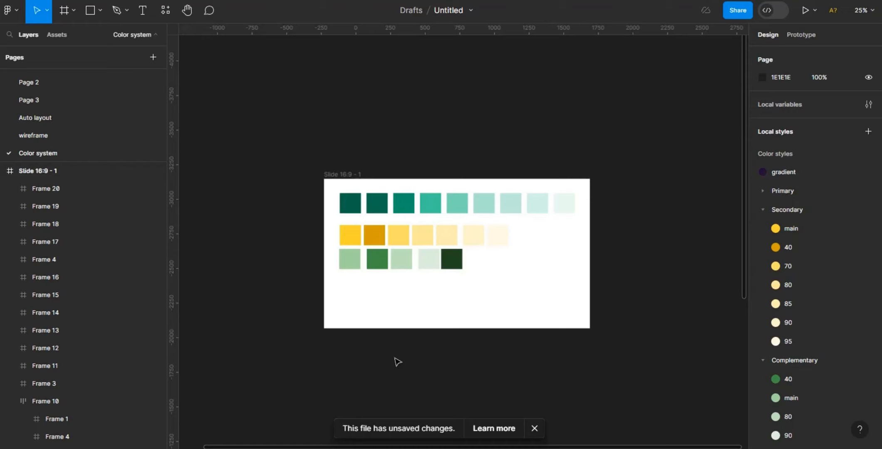
{"action": "key", "text": "ctrl+equal"}
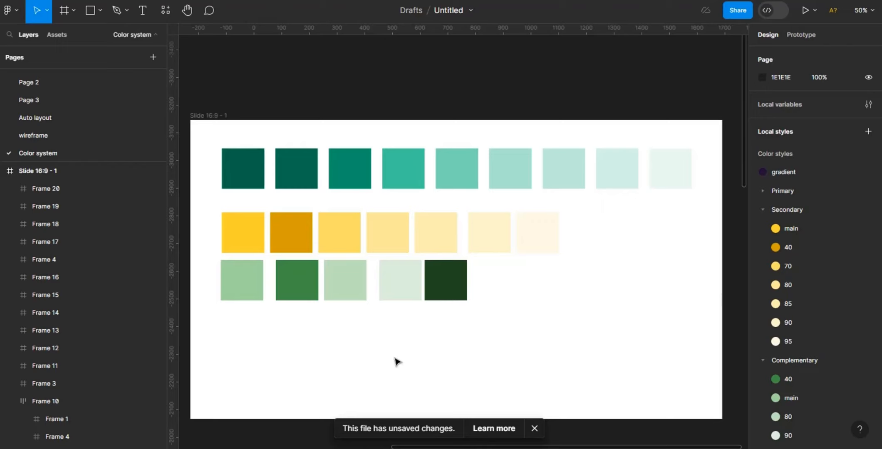
- Duplicate the first light green swatch and move the copy down to start a new row
{"action": "left_click", "coordinate": [251, 291]}
{"action": "key", "text": "ctrl+d"}
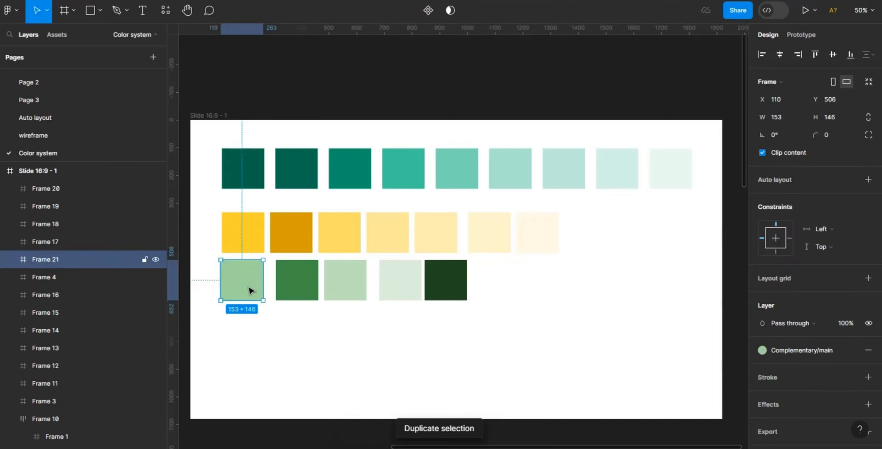
{"action": "left_click_drag", "start_coordinate": [251, 290], "coordinate": [253, 351]}
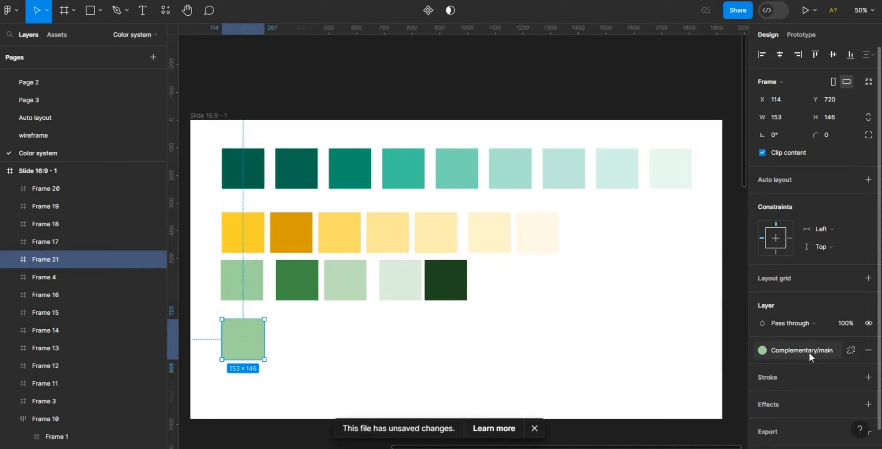
- Detach the copy's colour style and sample the darkest teal swatch's colour into its fill with the eyedropper
{"action": "left_click", "coordinate": [850, 351]}
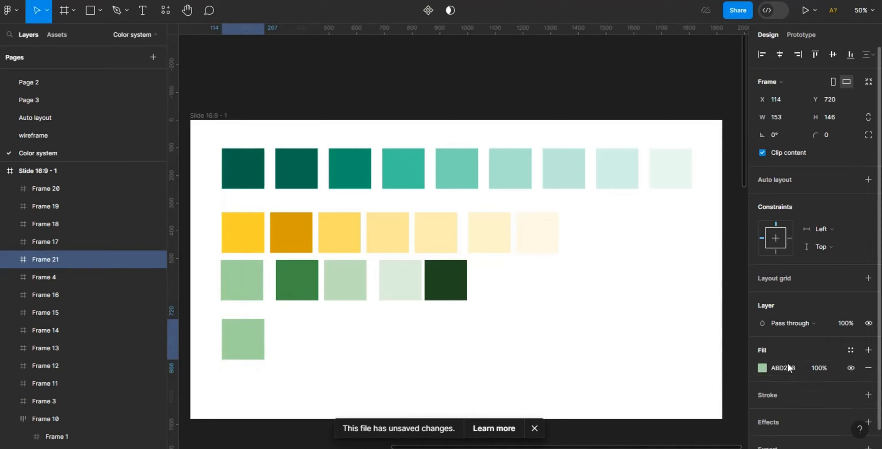
{"action": "left_click", "coordinate": [762, 368]}
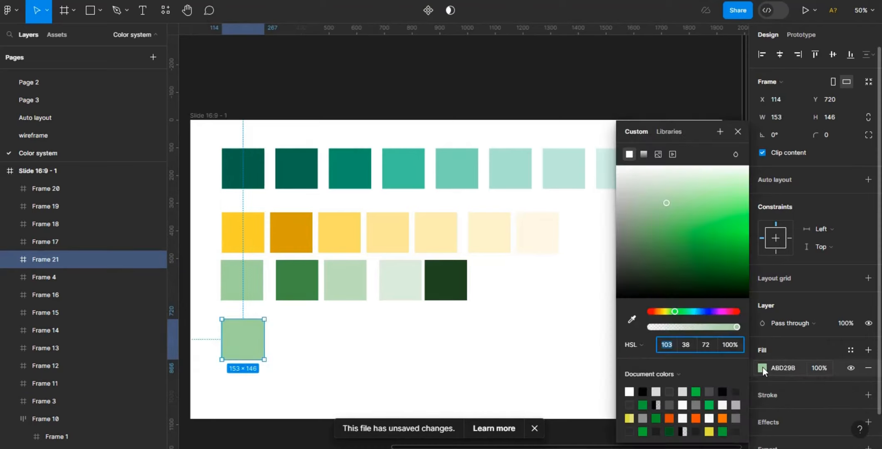
{"action": "left_click", "coordinate": [632, 320]}
{"action": "left_click", "coordinate": [257, 167]}
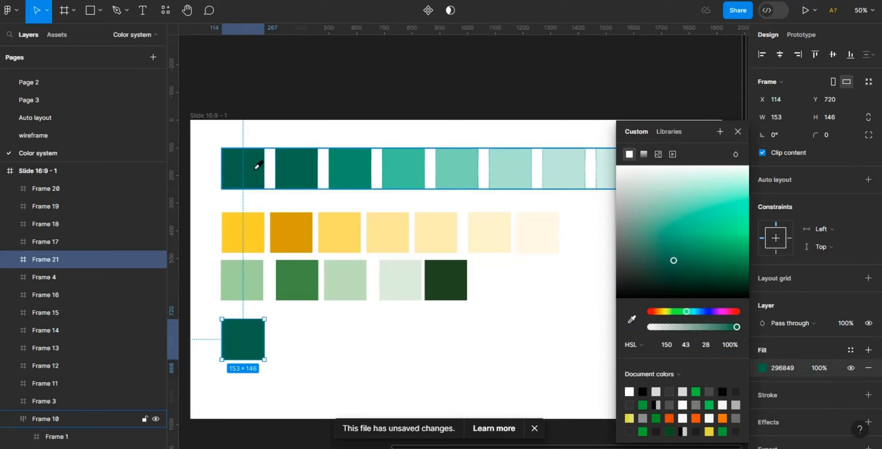
- Set the copy's fill lightness to 2 for a near-black swatch
{"action": "left_click", "coordinate": [713, 348]}
{"action": "key", "text": "BackSpace"}
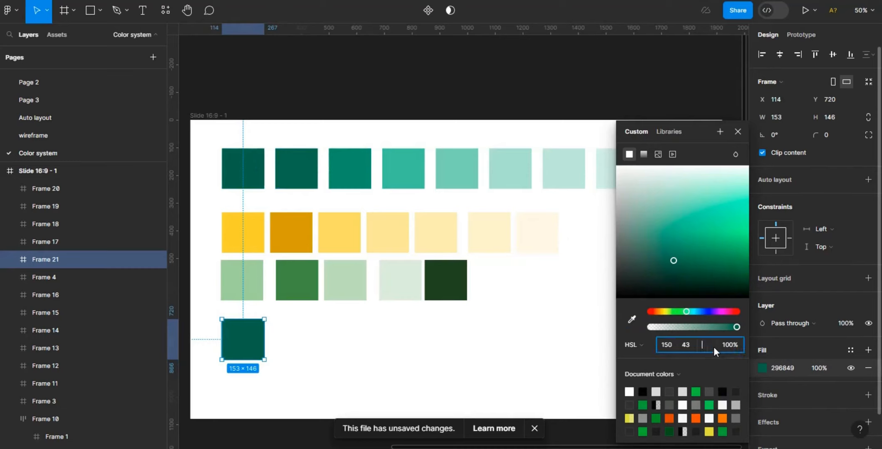
{"action": "type", "text": "10"}
{"action": "key", "text": "Return"}
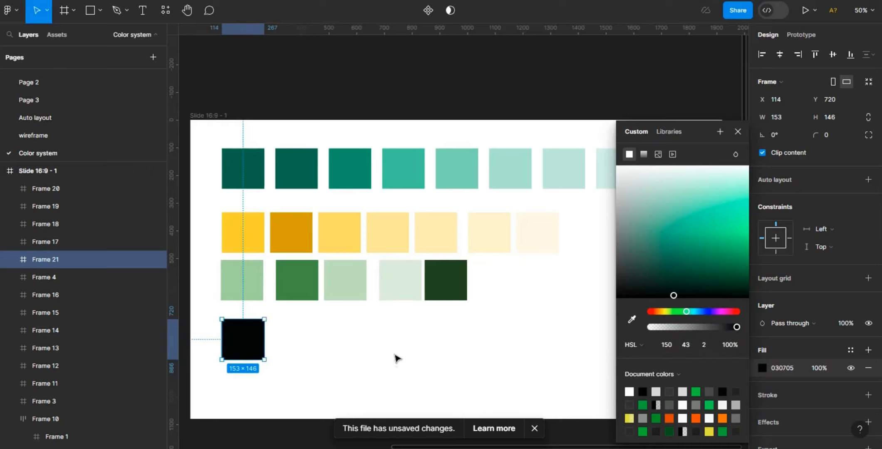
{"action": "left_click", "coordinate": [306, 358]}
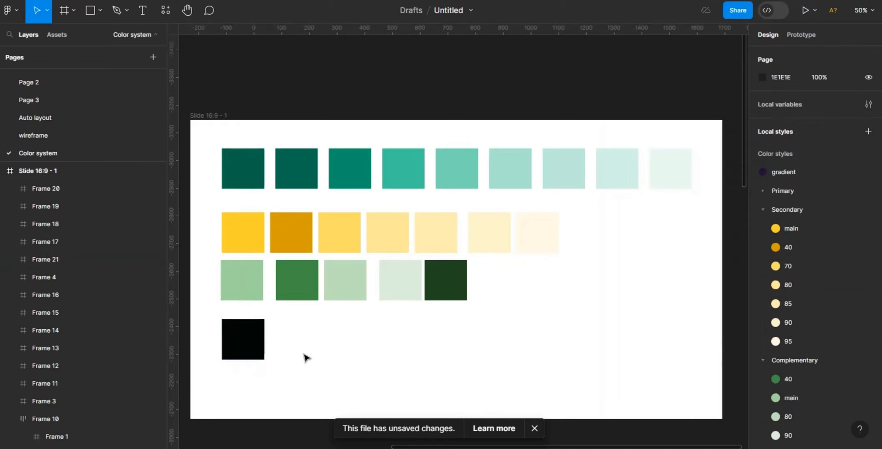
- Duplicate the near-black swatch and place the copy beside it
{"action": "left_click", "coordinate": [250, 338]}
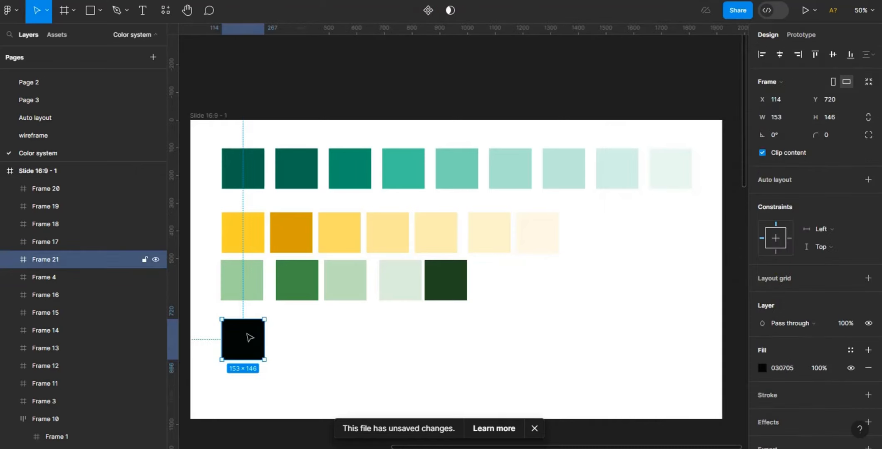
{"action": "key", "text": "ctrl+d"}
{"action": "left_click_drag", "start_coordinate": [249, 338], "coordinate": [300, 338]}
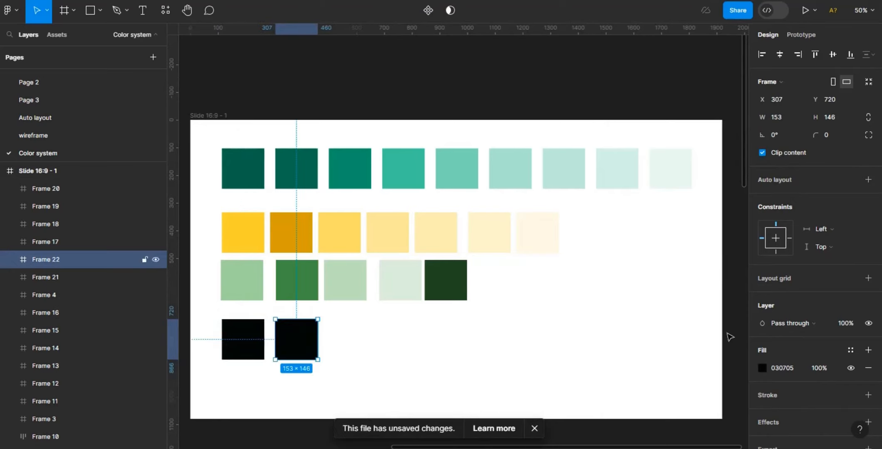
- Drag the copy's colour towards white in the picker and set its fill lightness to 98
{"action": "left_click", "coordinate": [763, 369]}
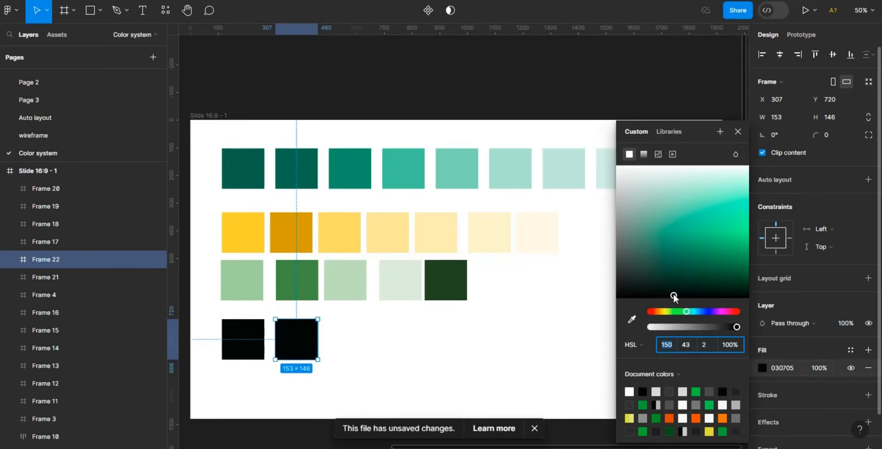
{"action": "left_click_drag", "start_coordinate": [662, 297], "coordinate": [619, 284]}
{"action": "left_click_drag", "start_coordinate": [620, 248], "coordinate": [618, 180]}
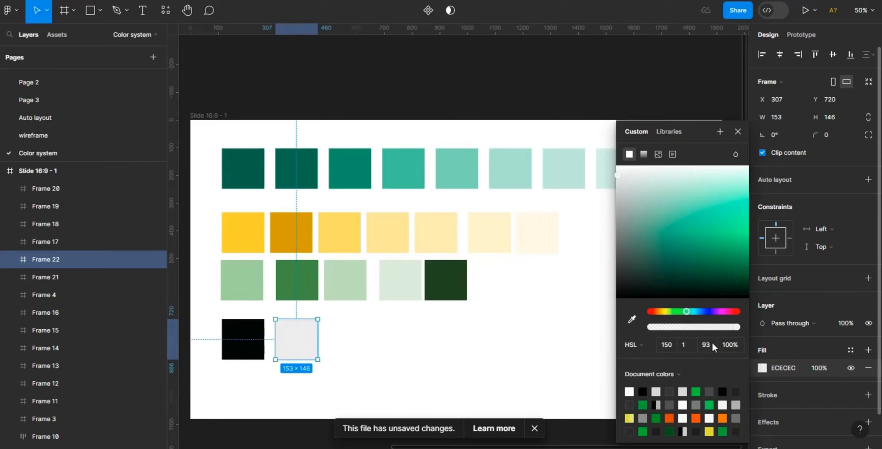
{"action": "left_click", "coordinate": [712, 346]}
{"action": "type", "text": "98"}
{"action": "key", "text": "Return"}
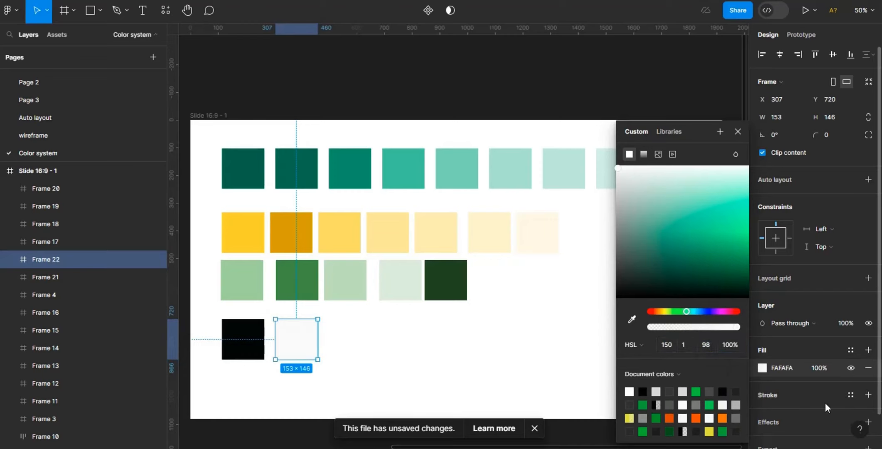
{"action": "left_click", "coordinate": [468, 398]}
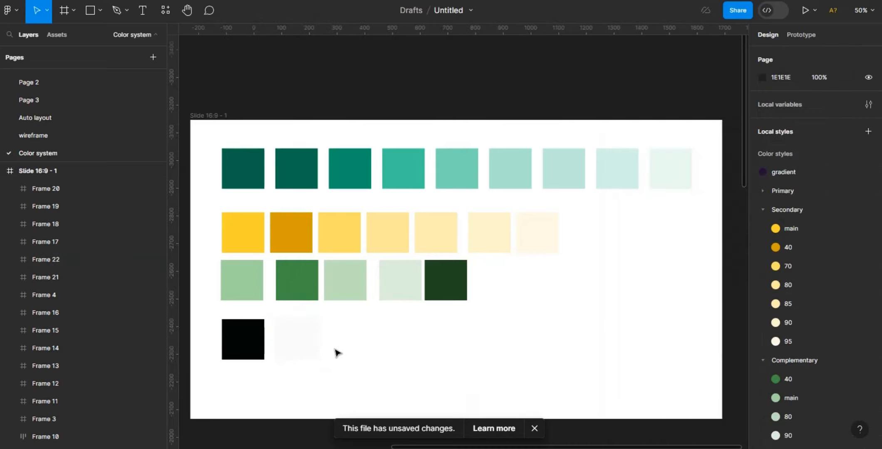
- Add a drop shadow effect to the near-white swatch
{"action": "left_click", "coordinate": [307, 342]}
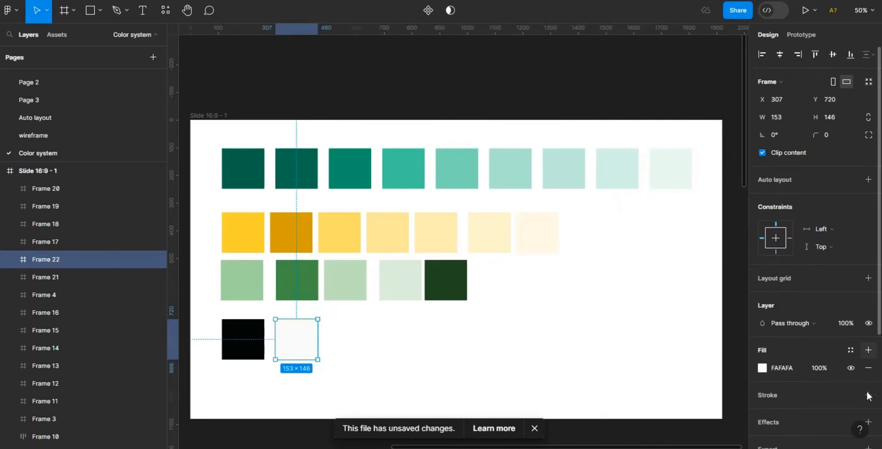
{"action": "left_click", "coordinate": [869, 426]}
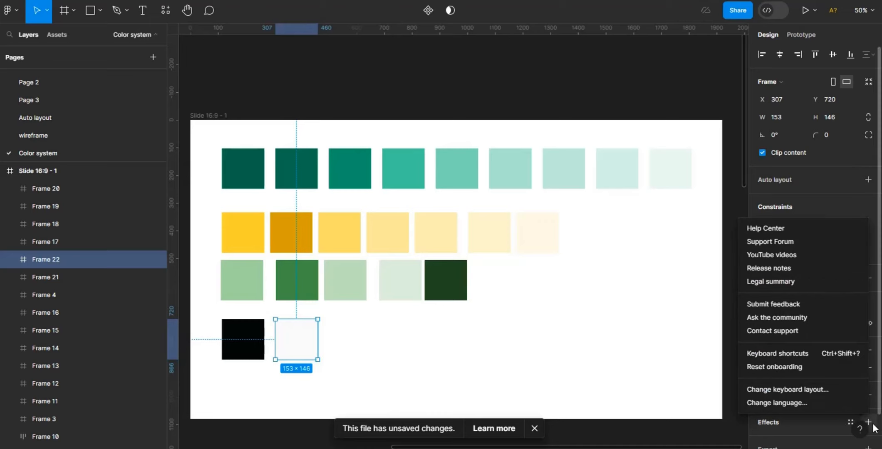
{"action": "left_click", "coordinate": [869, 423]}
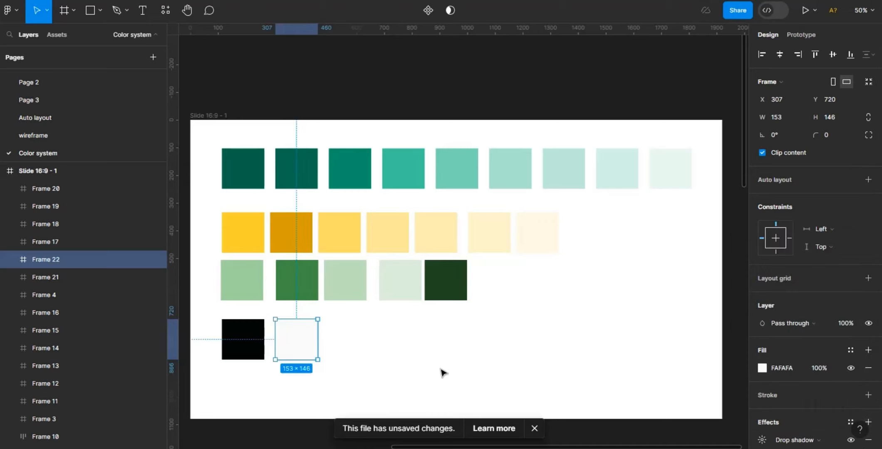
{"action": "left_click", "coordinate": [401, 368]}
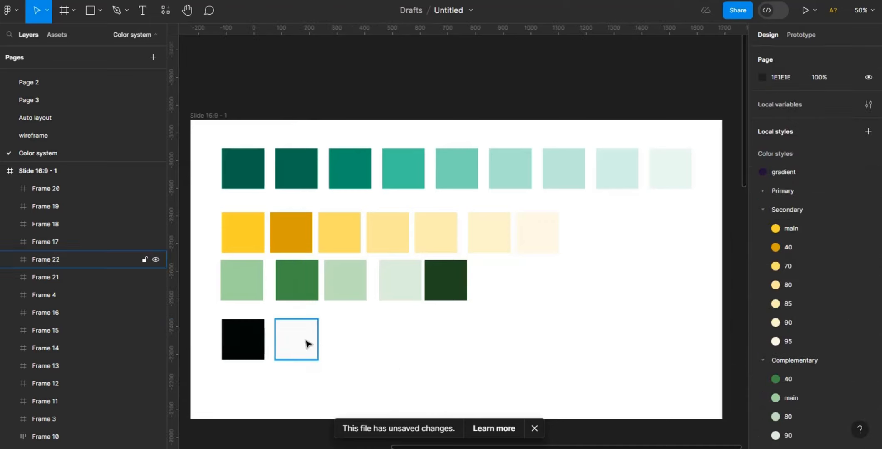
- Duplicate the near-white swatch and sample the second teal swatch's colour into the copy's fill
{"action": "left_click", "coordinate": [308, 344]}
{"action": "key", "text": "ctrl+d"}
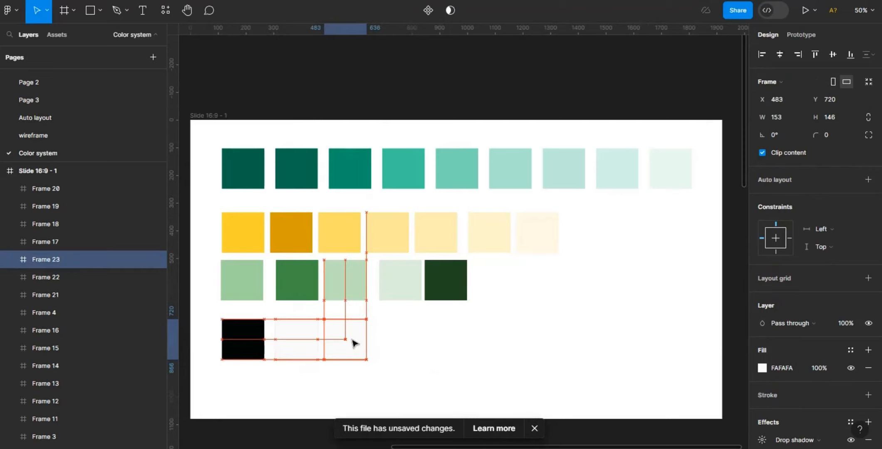
{"action": "left_click", "coordinate": [762, 368]}
{"action": "left_click", "coordinate": [632, 320]}
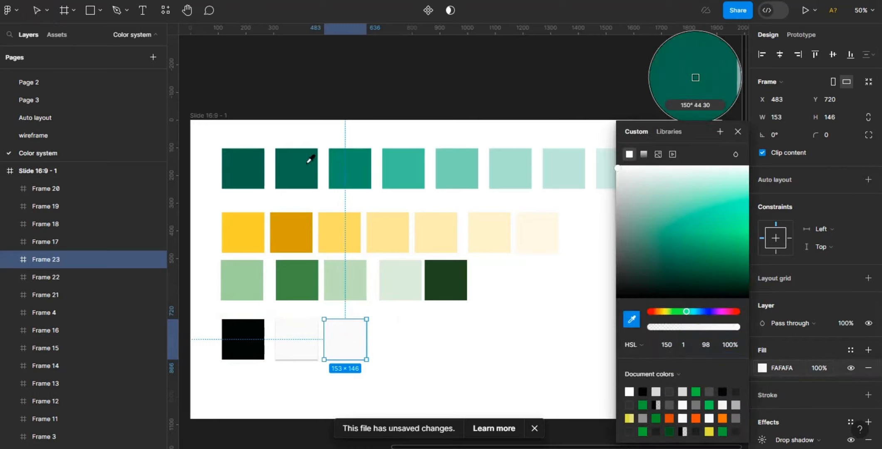
{"action": "left_click", "coordinate": [309, 162]}
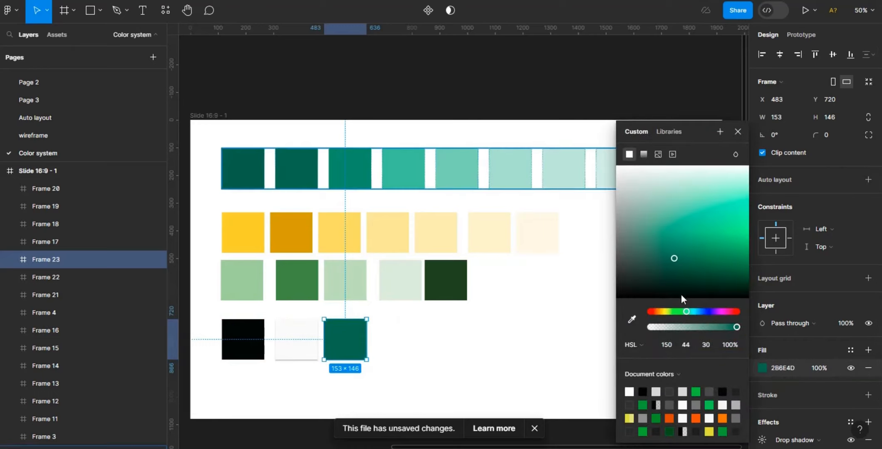
- Set the new swatch's fill lightness to 98
{"action": "left_click", "coordinate": [707, 345]}
{"action": "key", "text": "BackSpace"}
{"action": "type", "text": "9"}
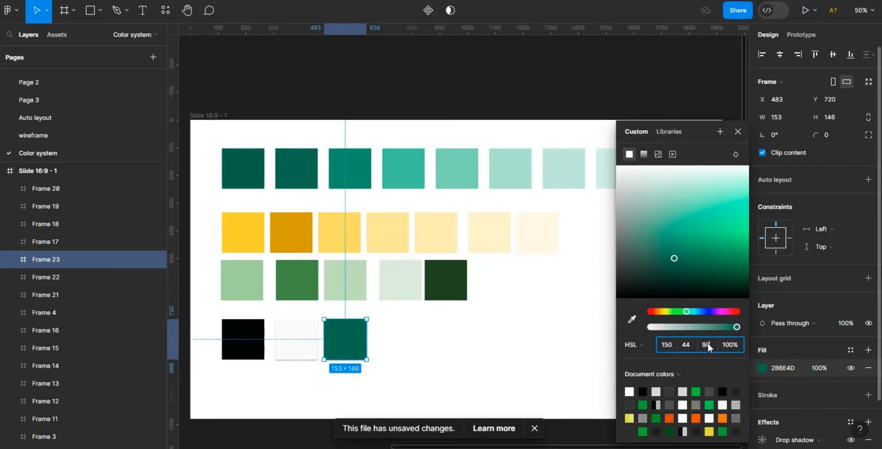
{"action": "type", "text": "8"}
{"action": "key", "text": "Return"}
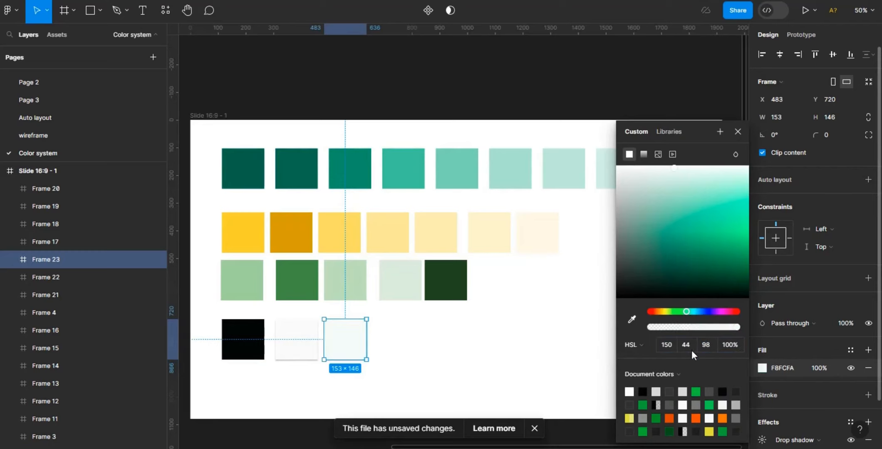
- Zoom in on the neutral row and inspect the fills of the two near-white swatches
{"action": "left_click", "coordinate": [460, 342]}
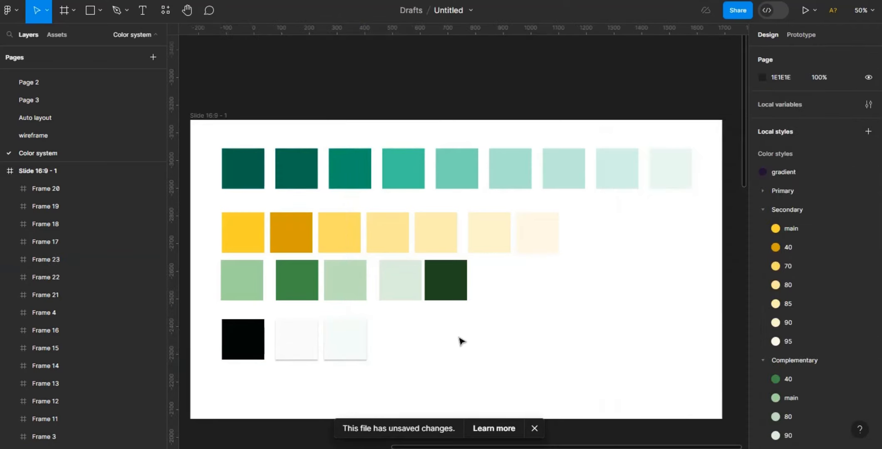
{"action": "key", "text": "shift+0"}
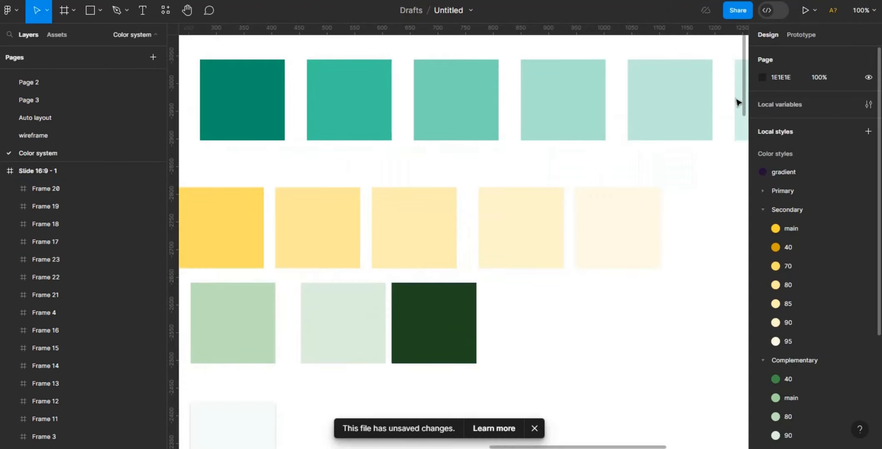
{"action": "left_click_drag", "start_coordinate": [746, 104], "coordinate": [745, 157]}
{"action": "left_click_drag", "start_coordinate": [634, 446], "coordinate": [598, 447]}
{"action": "scroll", "coordinate": [570, 439], "scroll_direction": "left", "scroll_amount": 3}
{"action": "left_click", "coordinate": [453, 187]}
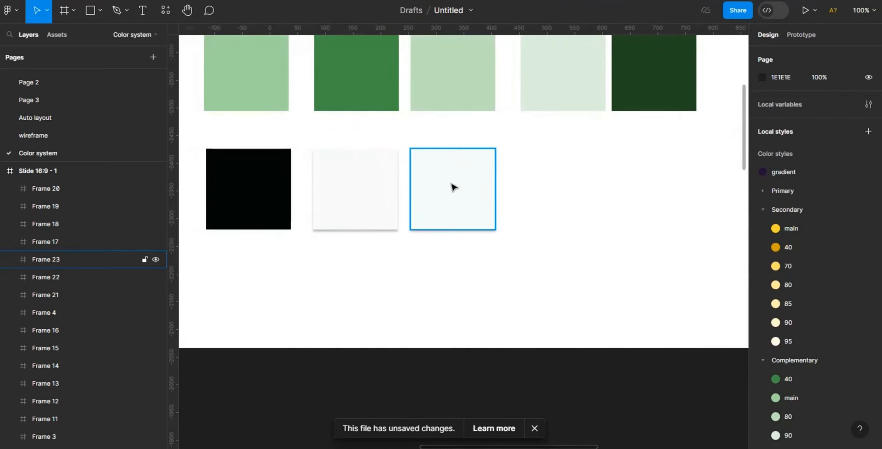
{"action": "left_click", "coordinate": [454, 187]}
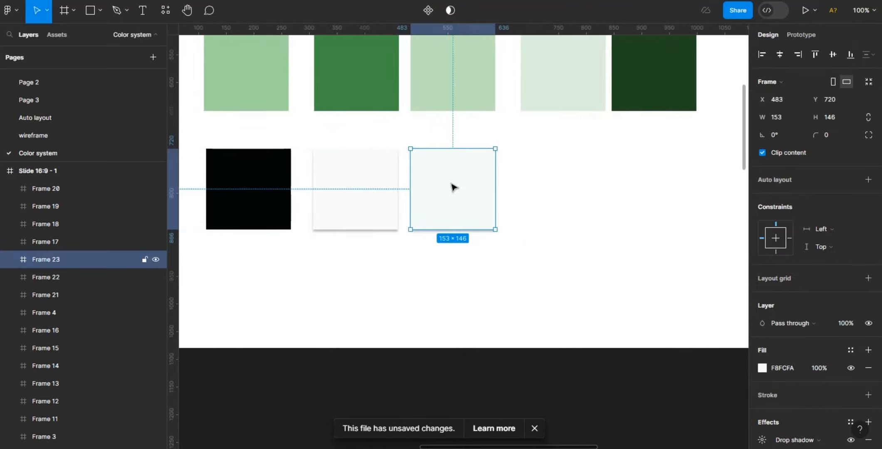
{"action": "left_click", "coordinate": [366, 206]}
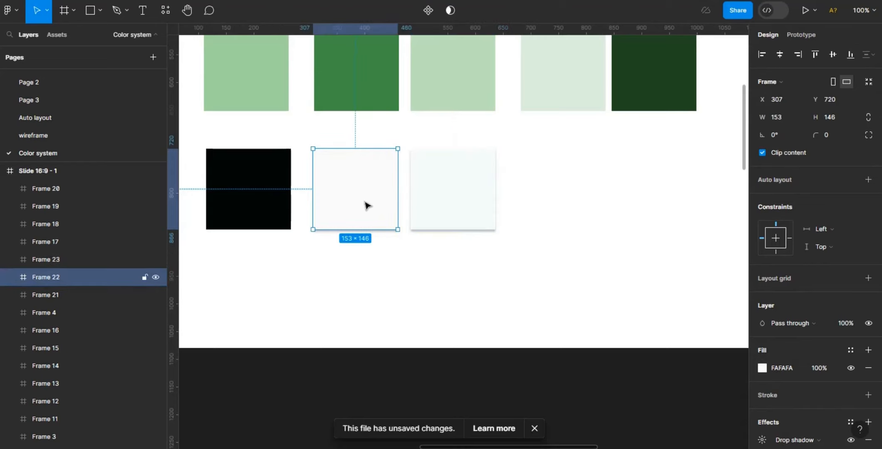
{"action": "left_click", "coordinate": [475, 191]}
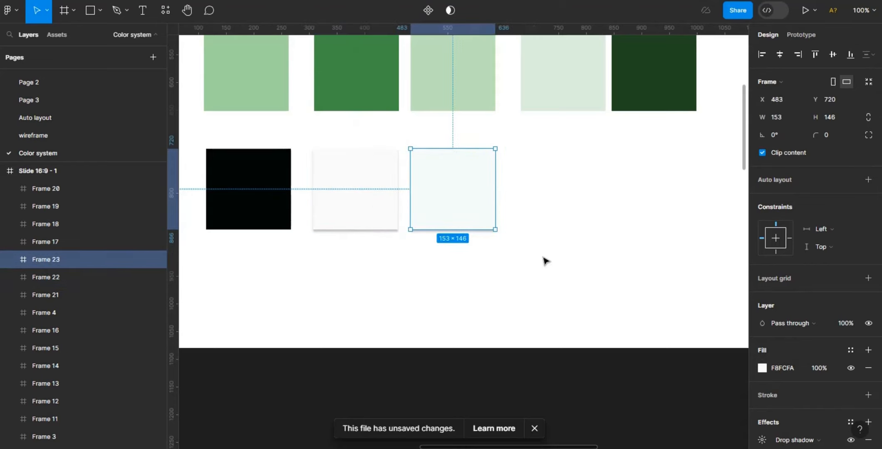
{"action": "left_click", "coordinate": [763, 368]}
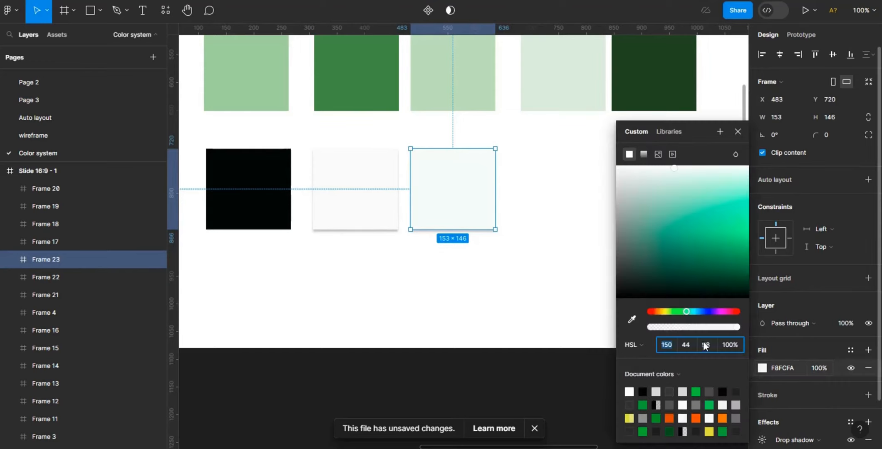
{"action": "left_click", "coordinate": [546, 243]}
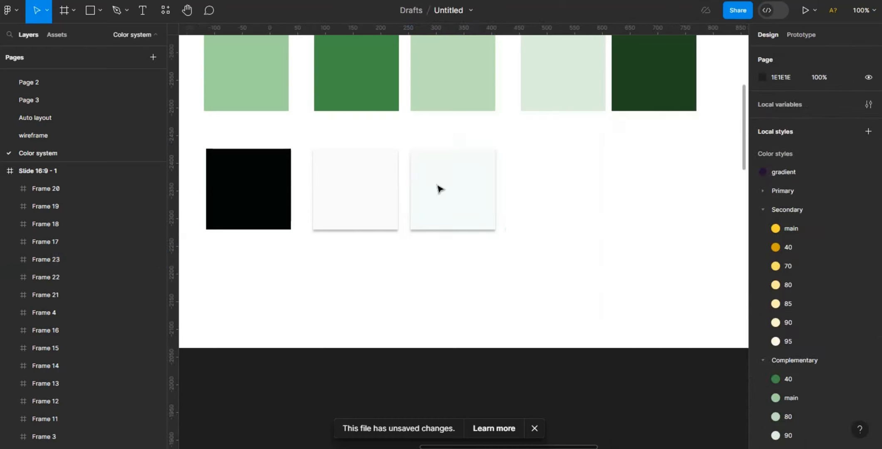
- Duplicate the near-white teal swatch, move the copy to its right, and sample the black swatch's colour into its fill
{"action": "left_click", "coordinate": [440, 189]}
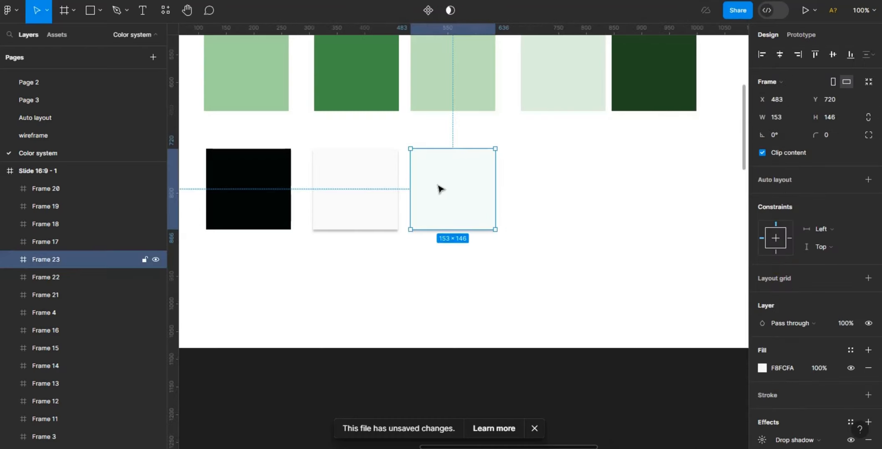
{"action": "key", "text": "ctrl+d"}
{"action": "left_click_drag", "start_coordinate": [440, 189], "coordinate": [538, 189]}
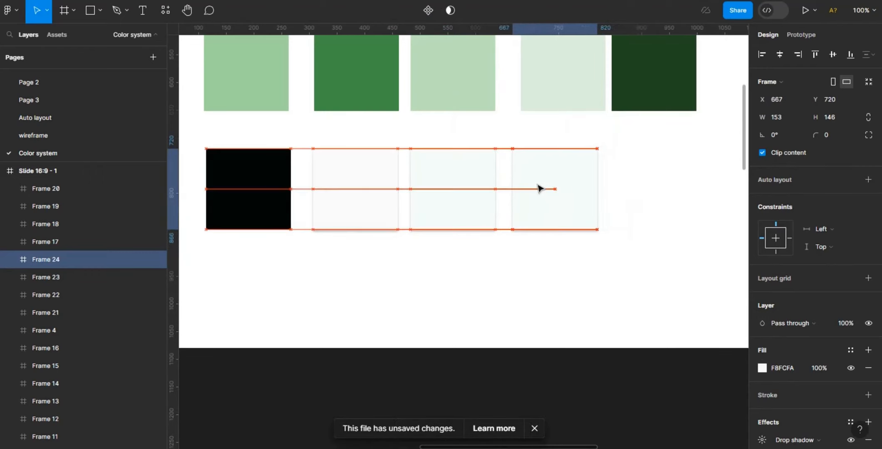
{"action": "left_click", "coordinate": [762, 368]}
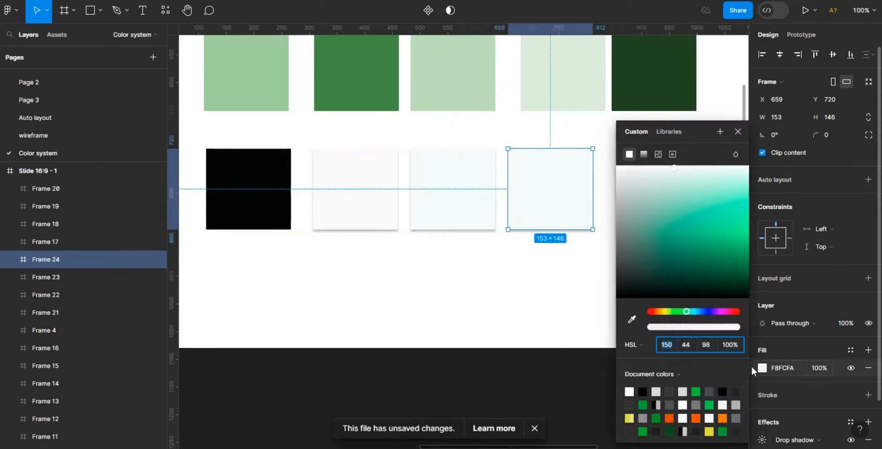
{"action": "left_click", "coordinate": [632, 319]}
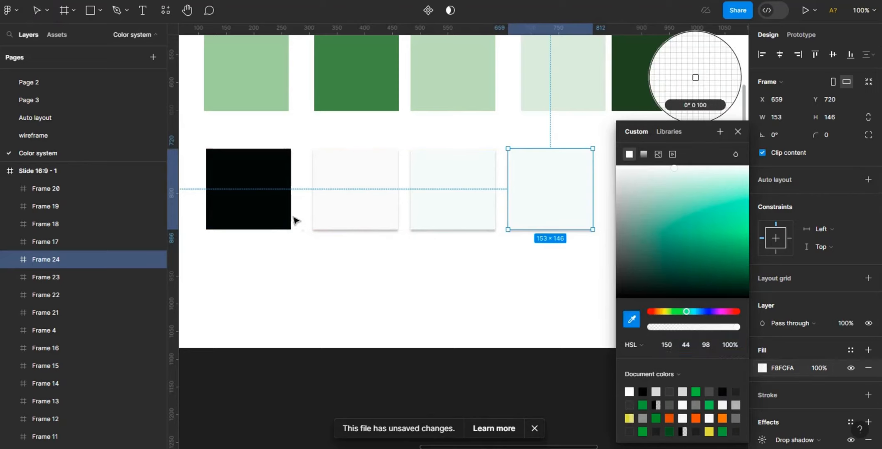
{"action": "left_click", "coordinate": [257, 194]}
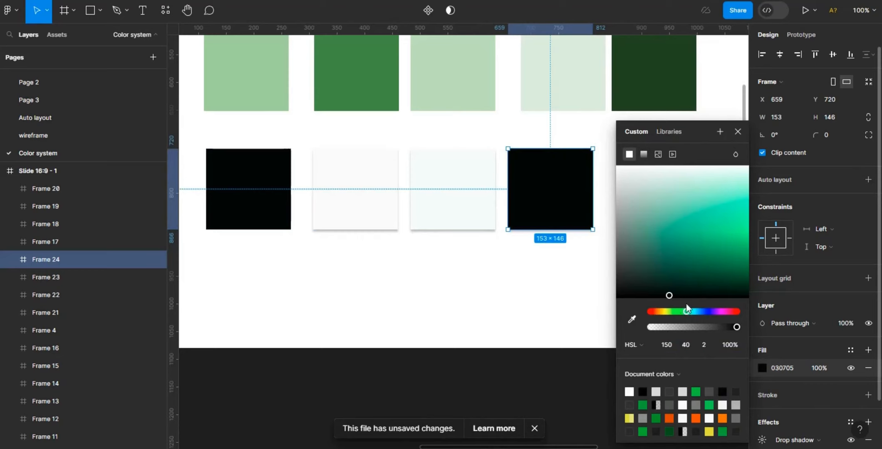
- Drag the copy's colour lighter in the picker to a dark grey, 383839
{"action": "left_click_drag", "start_coordinate": [671, 293], "coordinate": [619, 299]}
{"action": "left_click_drag", "start_coordinate": [620, 294], "coordinate": [620, 274]}
{"action": "left_click", "coordinate": [563, 256]}
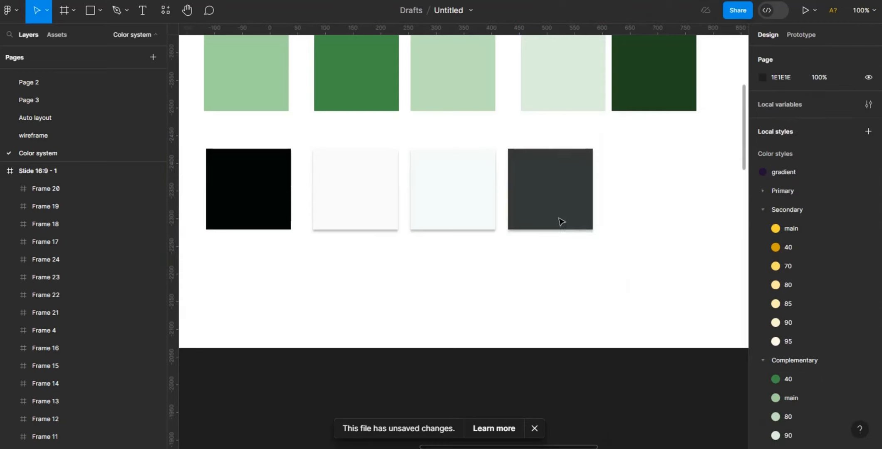
- Duplicate the dark grey swatch to its right and drag the copy's colour to a mid grey at lightness 40
{"action": "left_click", "coordinate": [561, 222]}
{"action": "key", "text": "ctrl+d"}
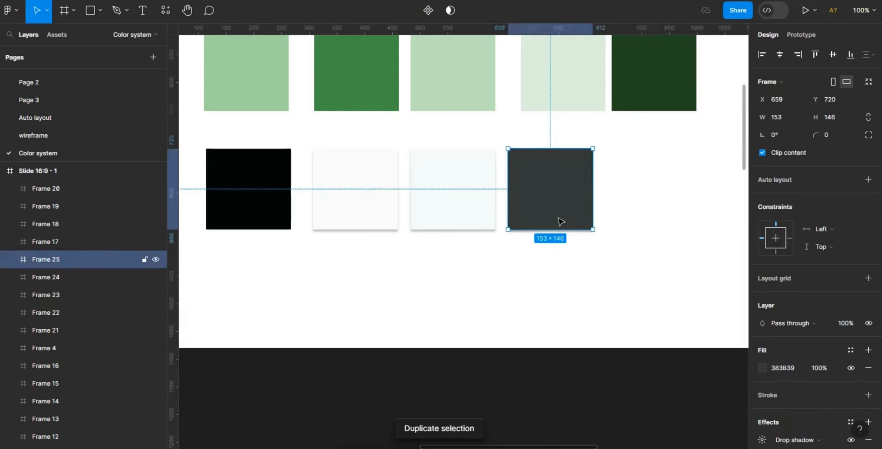
{"action": "left_click_drag", "start_coordinate": [561, 221], "coordinate": [653, 215]}
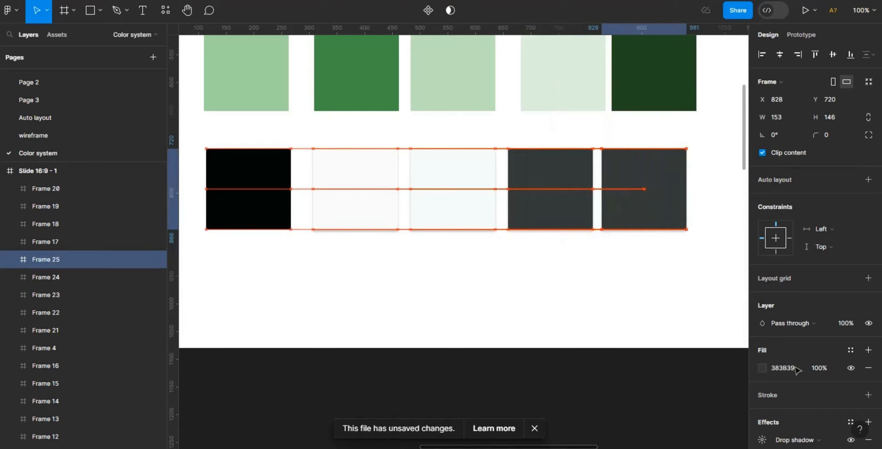
{"action": "left_click", "coordinate": [762, 367]}
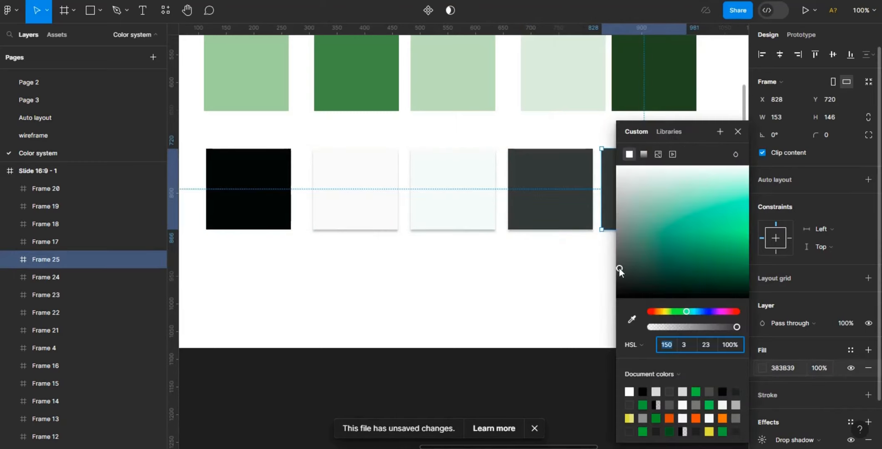
{"action": "mouse_move", "coordinate": [618, 267]}
{"action": "left_mouse_down"}
{"action": "mouse_move", "coordinate": [621, 236]}
{"action": "mouse_move", "coordinate": [620, 252]}
{"action": "left_mouse_up"}
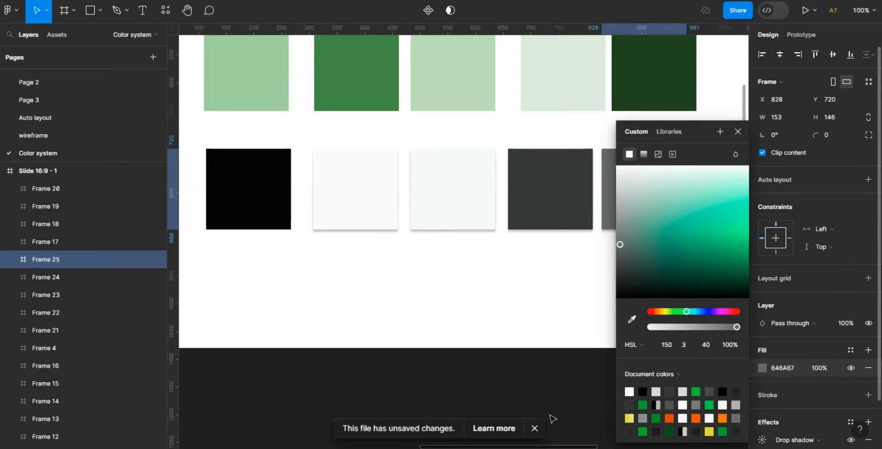
{"action": "left_click_drag", "start_coordinate": [547, 447], "coordinate": [615, 447]}
{"action": "key", "text": "Escape"}
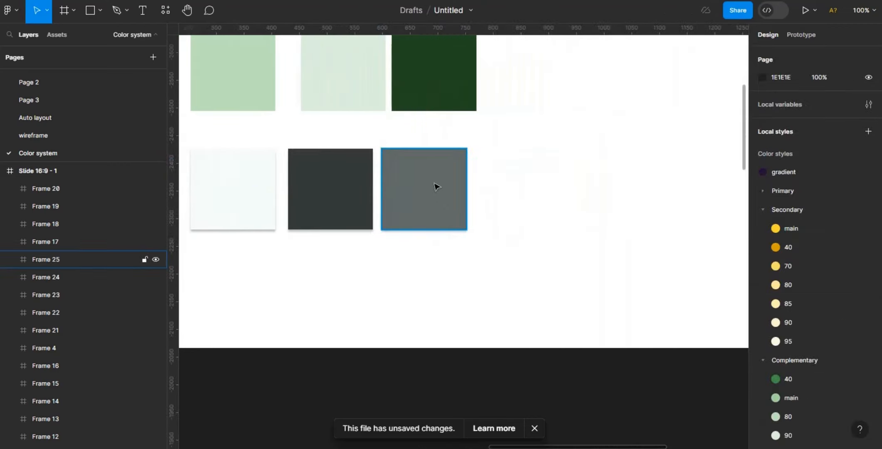
- Duplicate the mid grey swatch to its right and set the copy's fill lightness to 60
{"action": "left_click", "coordinate": [434, 187]}
{"action": "left_click_drag", "start_coordinate": [434, 184], "coordinate": [535, 187]}
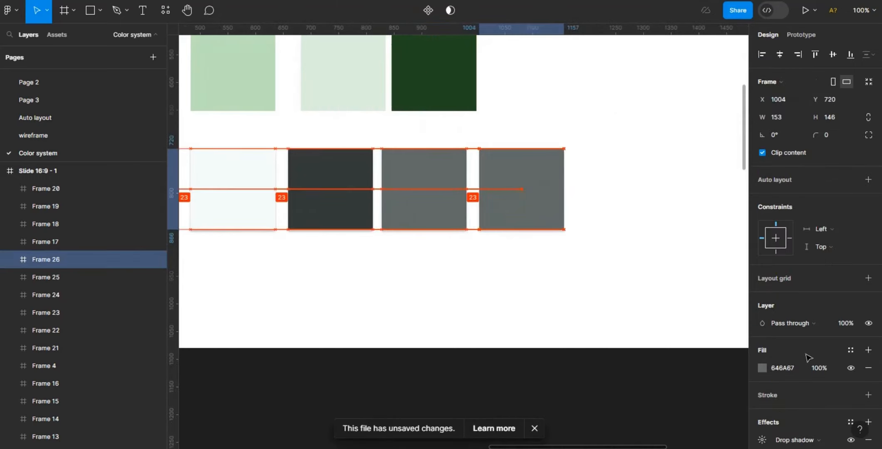
{"action": "left_click", "coordinate": [761, 367]}
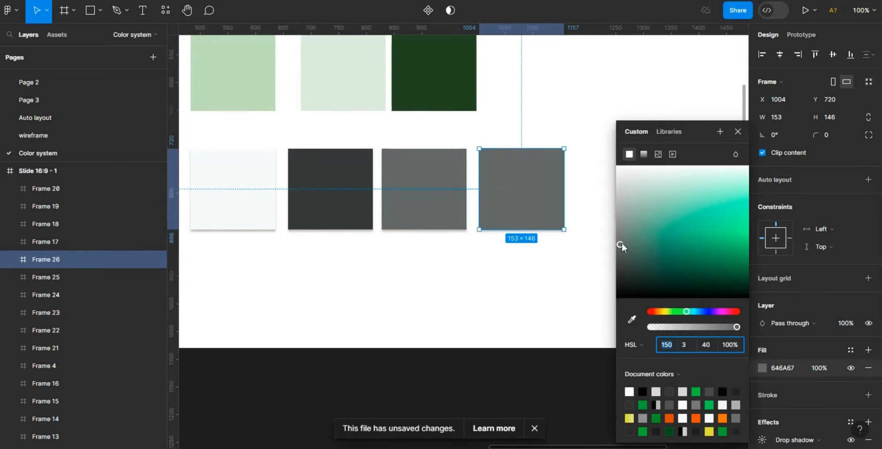
{"action": "left_click_drag", "start_coordinate": [620, 242], "coordinate": [617, 221]}
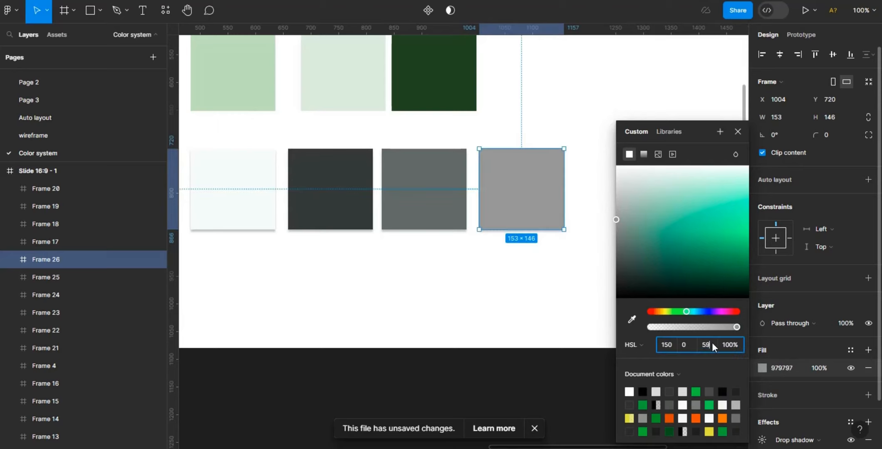
{"action": "left_click", "coordinate": [707, 345]}
{"action": "key", "text": "BackSpace"}
{"action": "key", "text": "Return"}
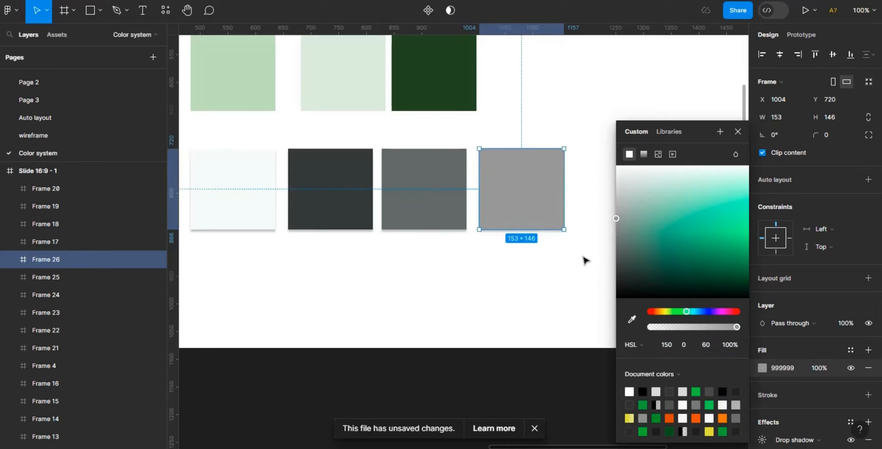
{"action": "left_click", "coordinate": [584, 261]}
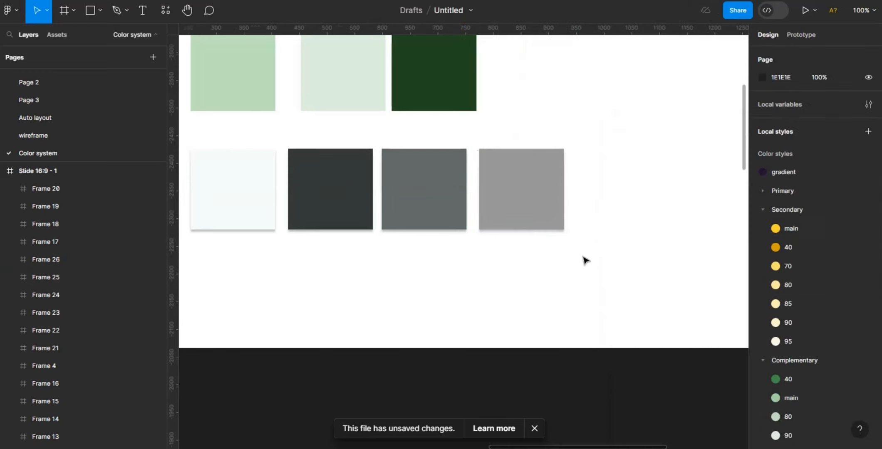
- Duplicate the light grey swatch to its right and sample the dark grey swatch's colour into the copy's fill
{"action": "left_click", "coordinate": [538, 195]}
{"action": "key", "text": "ctrl+d"}
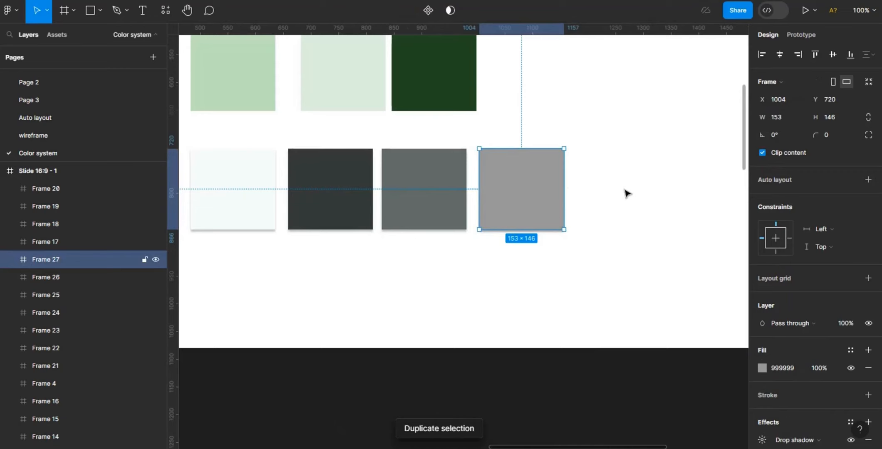
{"action": "left_click_drag", "start_coordinate": [625, 190], "coordinate": [638, 191]}
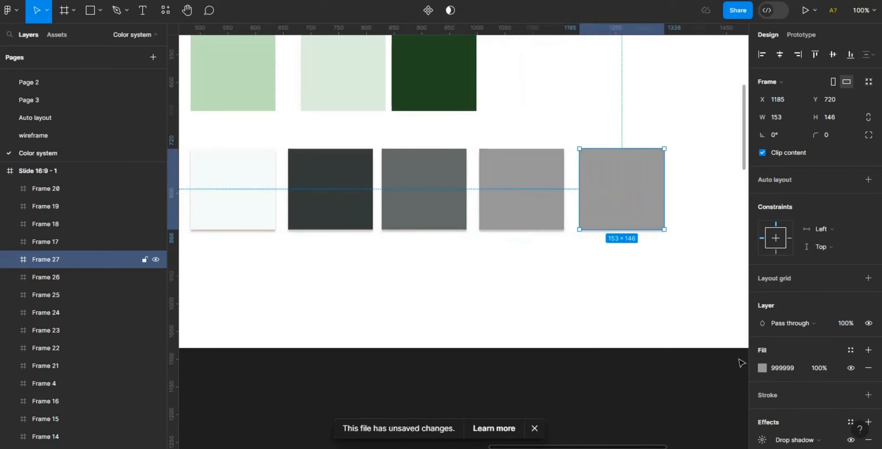
{"action": "left_click", "coordinate": [762, 367]}
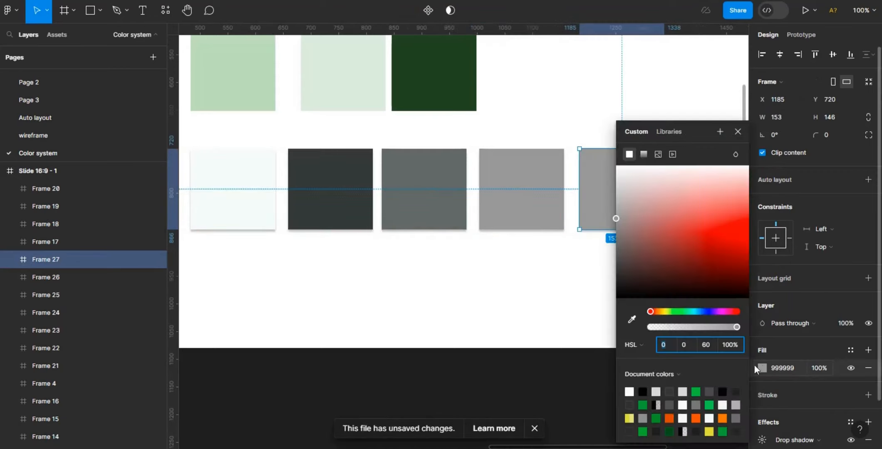
{"action": "left_click", "coordinate": [632, 320]}
{"action": "left_click", "coordinate": [531, 194]}
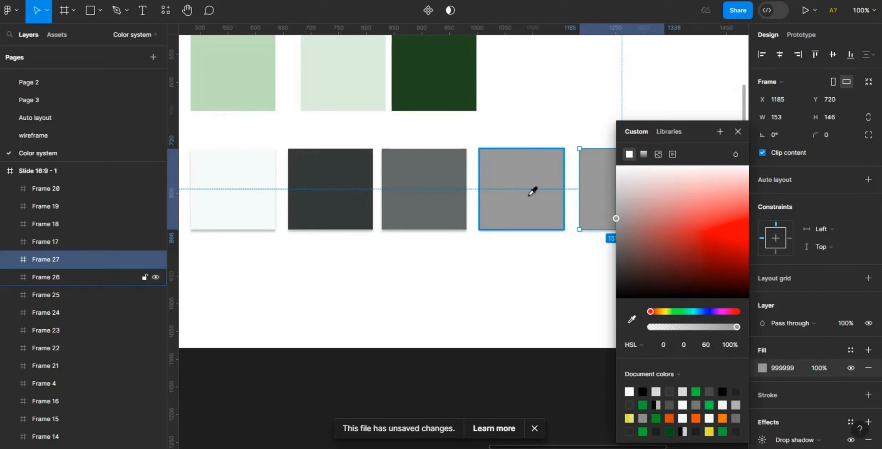
{"action": "left_click", "coordinate": [633, 325]}
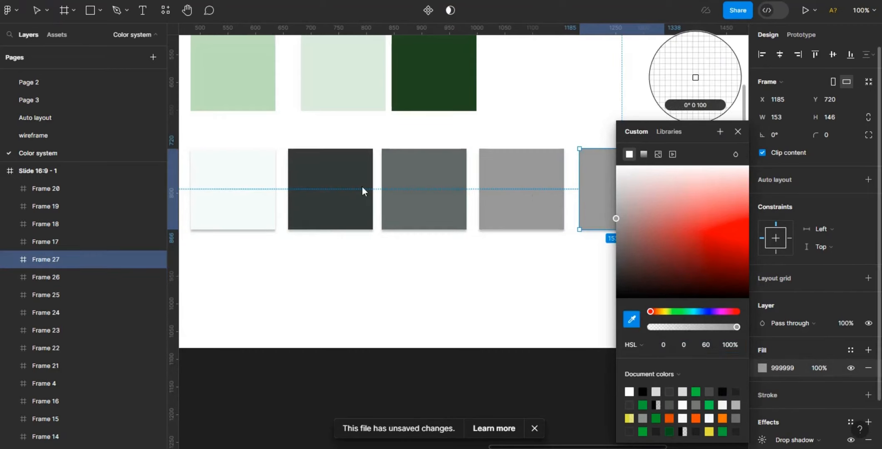
{"action": "left_click", "coordinate": [357, 183]}
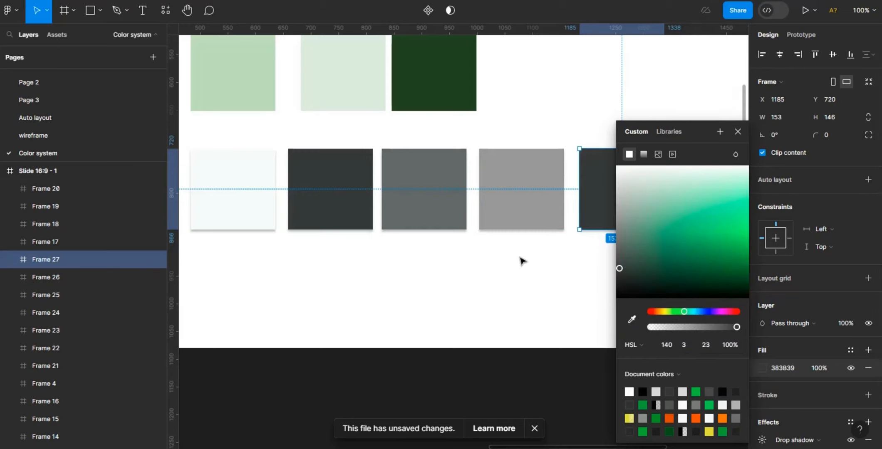
- Set the new swatch's fill lightness to 75
{"action": "left_click_drag", "start_coordinate": [620, 266], "coordinate": [618, 199]}
{"action": "left_click", "coordinate": [712, 342]}
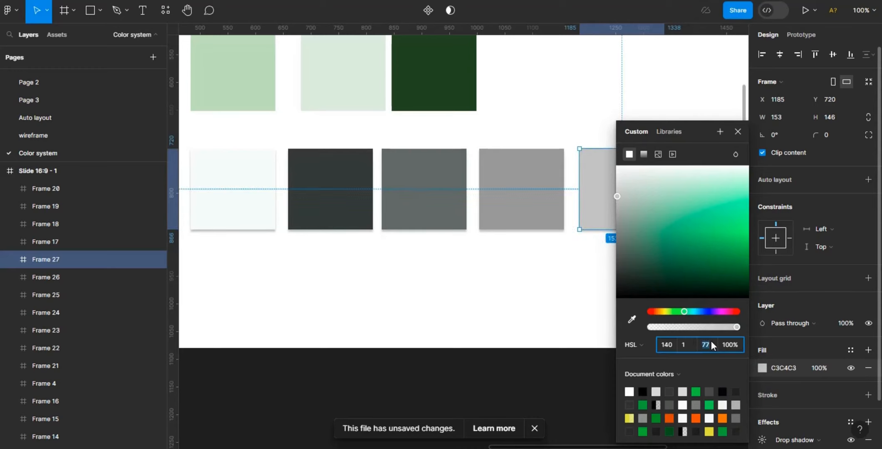
{"action": "type", "text": "75"}
{"action": "key", "text": "Return"}
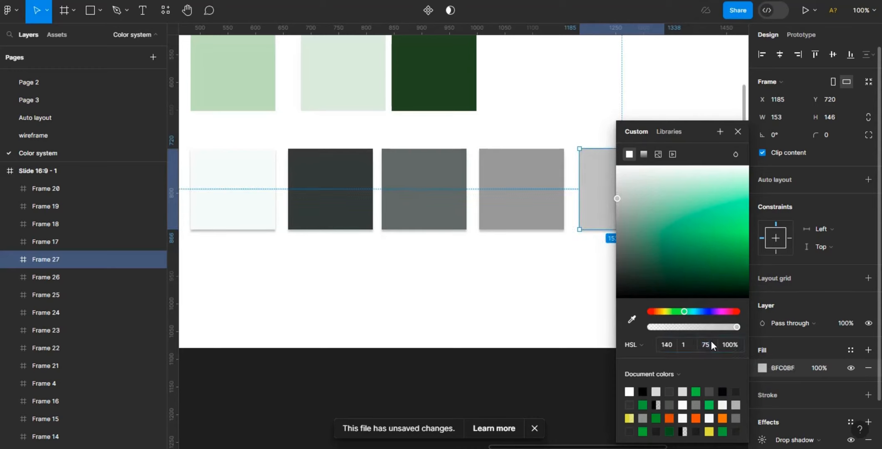
{"action": "left_click", "coordinate": [517, 320]}
- Save the black swatch's fill as a colour style named Neutral/ black
{"action": "key", "text": "minus"}
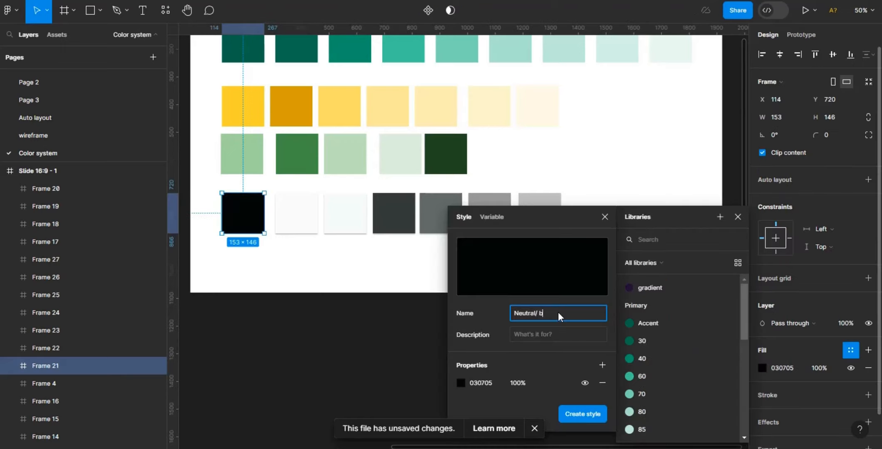
{"action": "type", "text": "lack"}
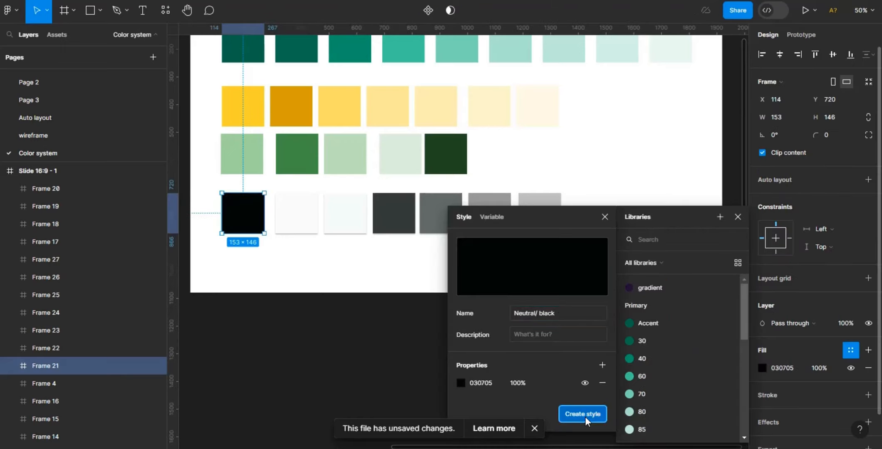
{"action": "left_click", "coordinate": [585, 415]}
- Save the off-white swatch's fill as a colour style in the Neutral group
{"action": "left_click", "coordinate": [350, 216]}
{"action": "left_click", "coordinate": [851, 351]}
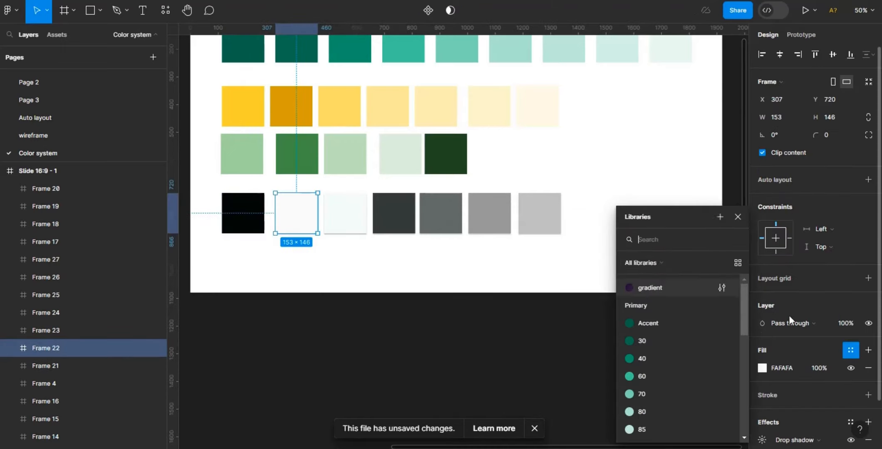
{"action": "left_click", "coordinate": [720, 218]}
{"action": "type", "text": "Neutral/ 98-2"}
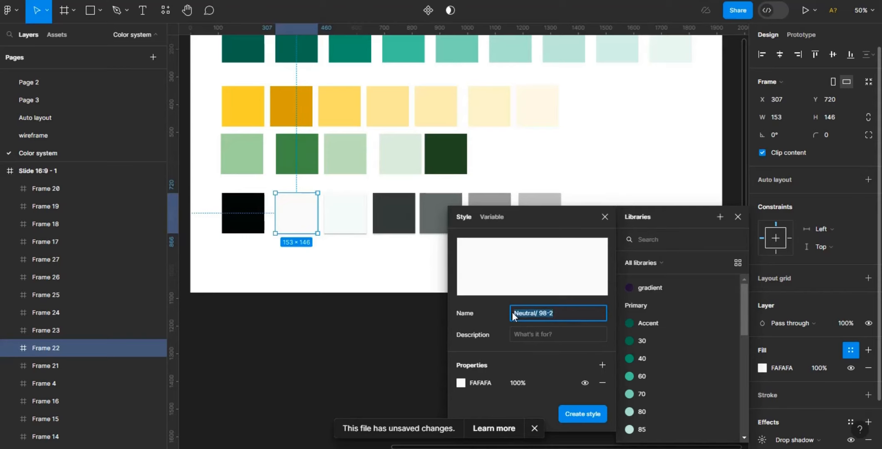
{"action": "left_click", "coordinate": [591, 416]}
- Save the next pale swatch's fill as the colour style Neutral/98
{"action": "left_click", "coordinate": [343, 219]}
{"action": "left_click", "coordinate": [850, 350]}
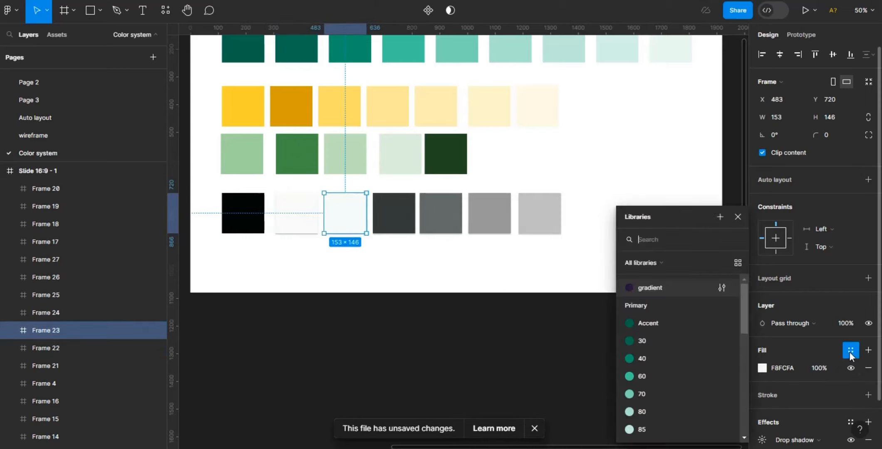
{"action": "left_click", "coordinate": [721, 217]}
{"action": "left_click", "coordinate": [573, 411]}
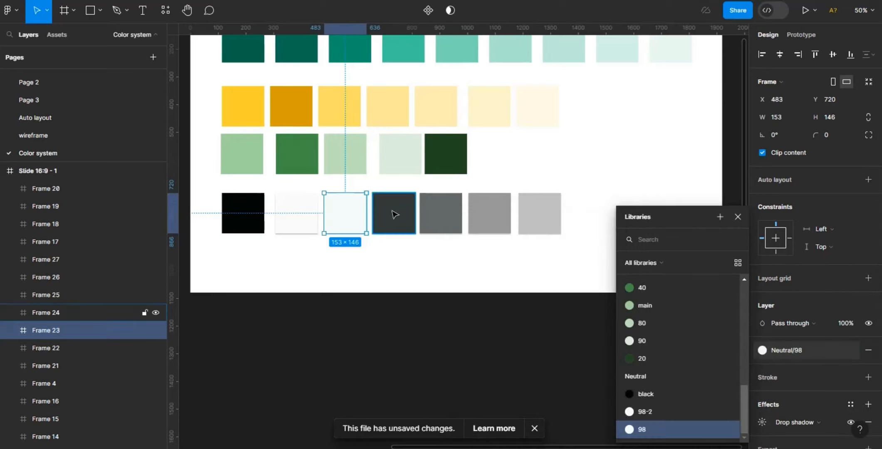
- Save the dark grey swatch's fill as a colour style named Text/ primary
{"action": "left_click", "coordinate": [394, 213]}
{"action": "left_click", "coordinate": [852, 351]}
{"action": "left_click", "coordinate": [721, 220]}
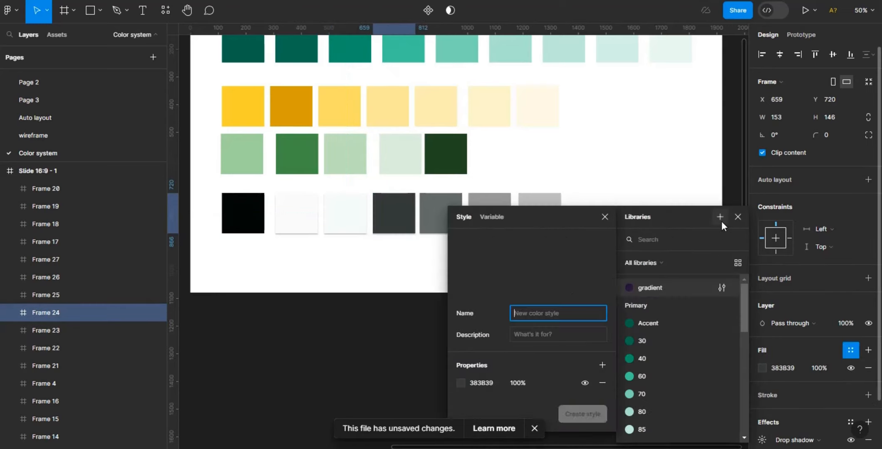
{"action": "type", "text": "Text/primary"}
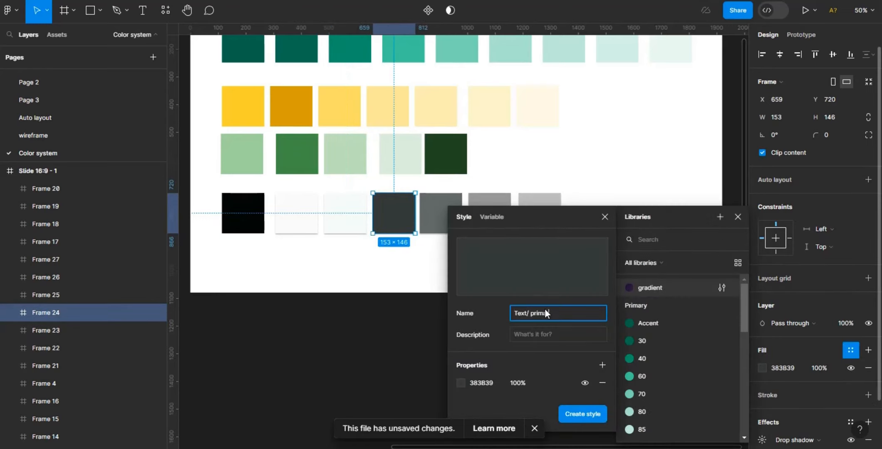
{"action": "left_click", "coordinate": [583, 414]}
- Save the mid grey swatch's fill as a colour style named Text/ Second
{"action": "left_click", "coordinate": [440, 213]}
{"action": "left_click", "coordinate": [849, 350]}
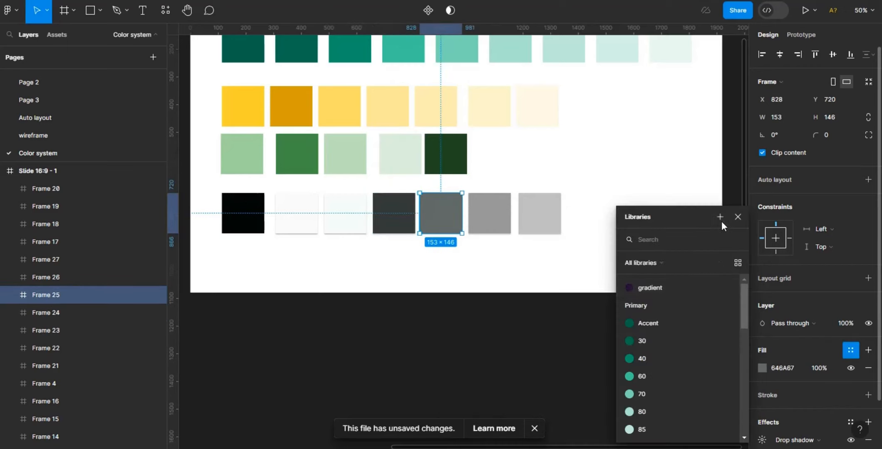
{"action": "left_click", "coordinate": [722, 221]}
{"action": "type", "text": "Text/ Secondary"}
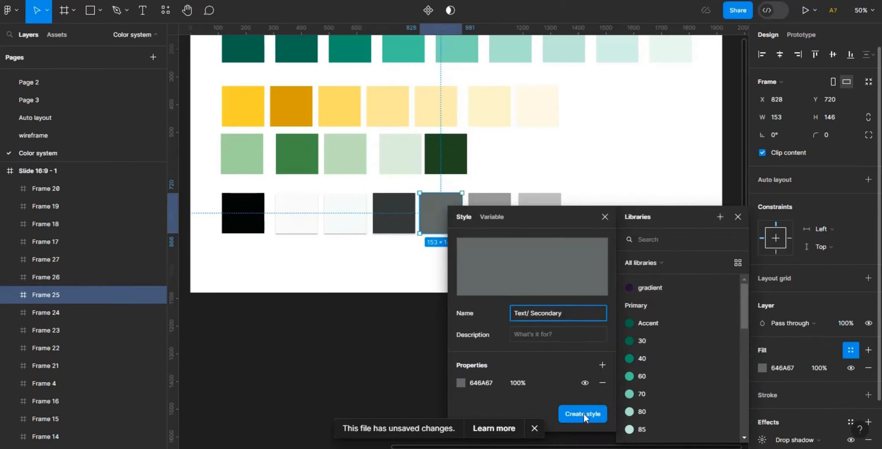
{"action": "left_click", "coordinate": [583, 414]}
- Save the 60 lightness grey swatch's fill as a colour style named Form/ 60
{"action": "left_click", "coordinate": [491, 210]}
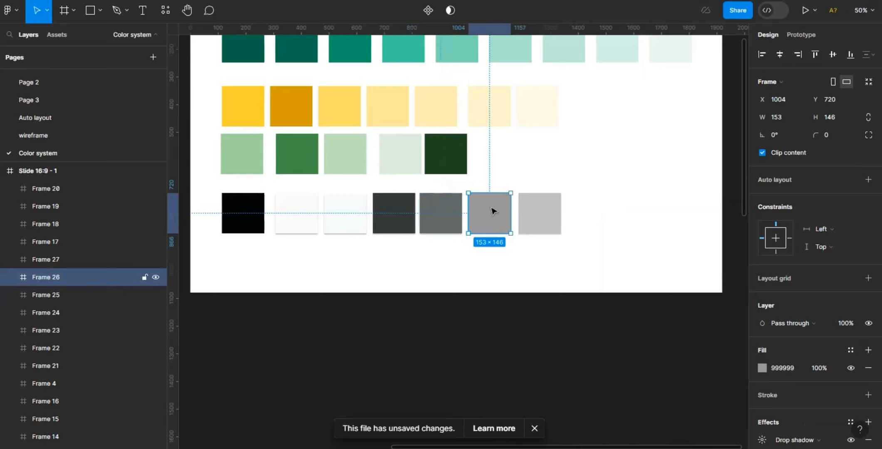
{"action": "left_click", "coordinate": [851, 350]}
{"action": "left_click", "coordinate": [720, 216]}
{"action": "left_click", "coordinate": [461, 383]}
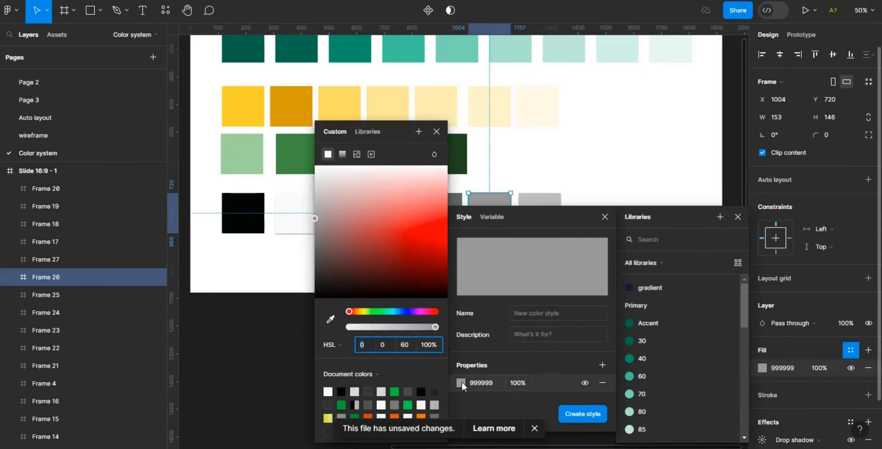
{"action": "left_click", "coordinate": [567, 316]}
{"action": "type", "text": "Form/ 60"}
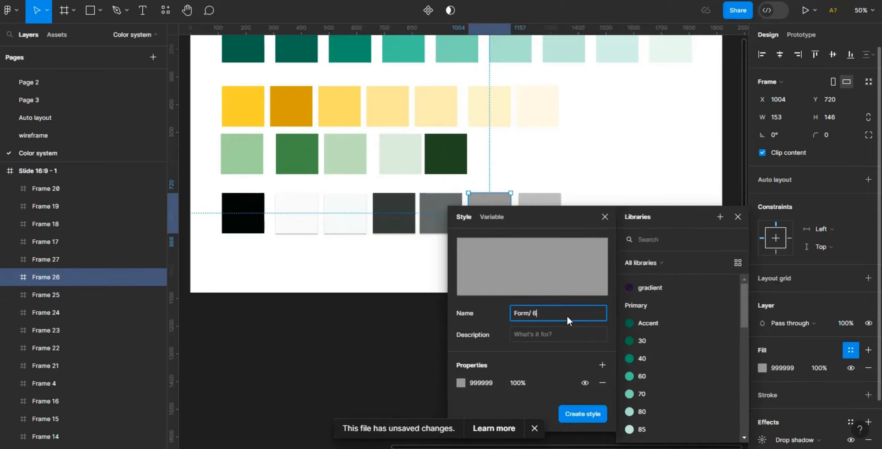
{"action": "left_click", "coordinate": [582, 414]}
- Save the light grey swatch's fill as a colour style named Form/ 75
{"action": "left_click", "coordinate": [104, 259]}
{"action": "left_click", "coordinate": [763, 368]}
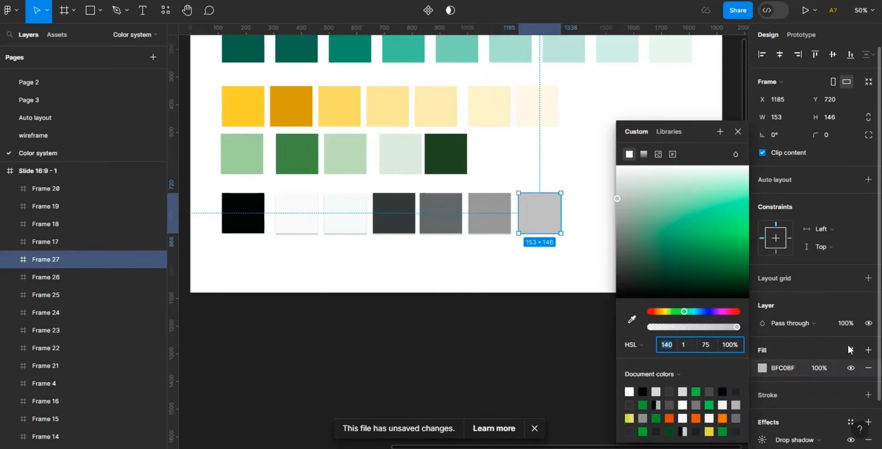
{"action": "left_click", "coordinate": [851, 350]}
{"action": "left_click", "coordinate": [720, 216]}
{"action": "left_click", "coordinate": [559, 313]}
{"action": "type", "text": "Form/ 75"}
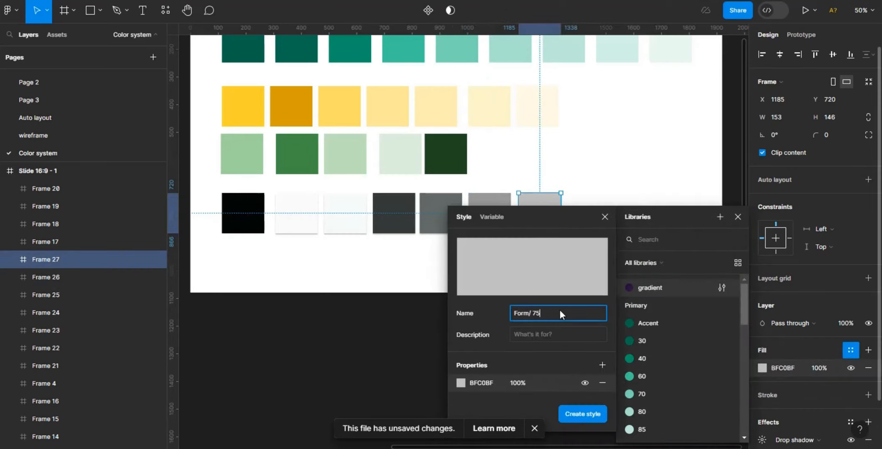
{"action": "left_click", "coordinate": [588, 414]}
- Duplicate the palette slide and delete all swatches from the copy
{"action": "left_click", "coordinate": [392, 353]}
{"action": "key", "text": "ctrl+minus"}
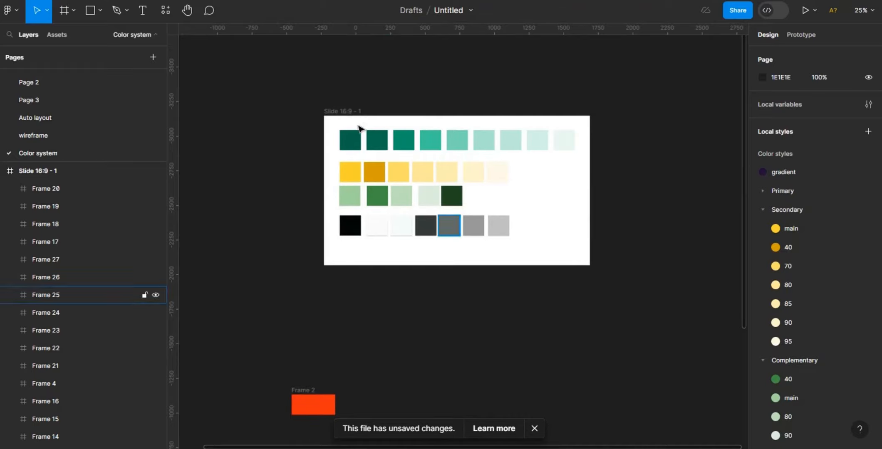
{"action": "left_click", "coordinate": [353, 111]}
{"action": "key", "text": "ctrl+d"}
{"action": "key", "text": "Return"}
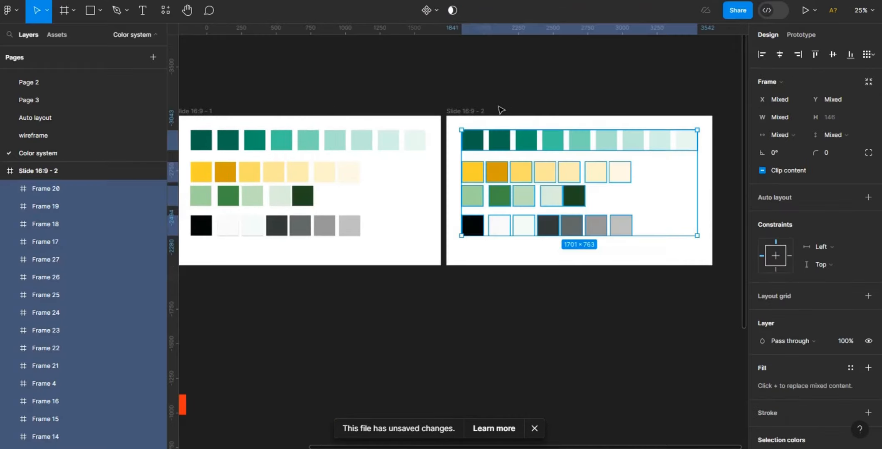
{"action": "key", "text": "Delete"}
- Draw a frame covering the new slide and set its width to 640
{"action": "left_click", "coordinate": [476, 118]}
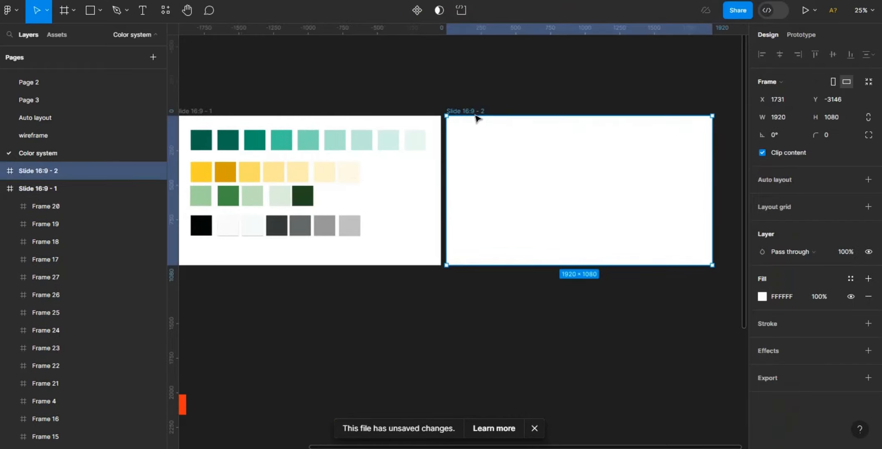
{"action": "key", "text": "f"}
{"action": "mouse_move", "coordinate": [446, 117]}
{"action": "left_mouse_down"}
{"action": "mouse_move", "coordinate": [527, 120]}
{"action": "mouse_move", "coordinate": [713, 266]}
{"action": "left_mouse_up"}
{"action": "left_click", "coordinate": [793, 117]}
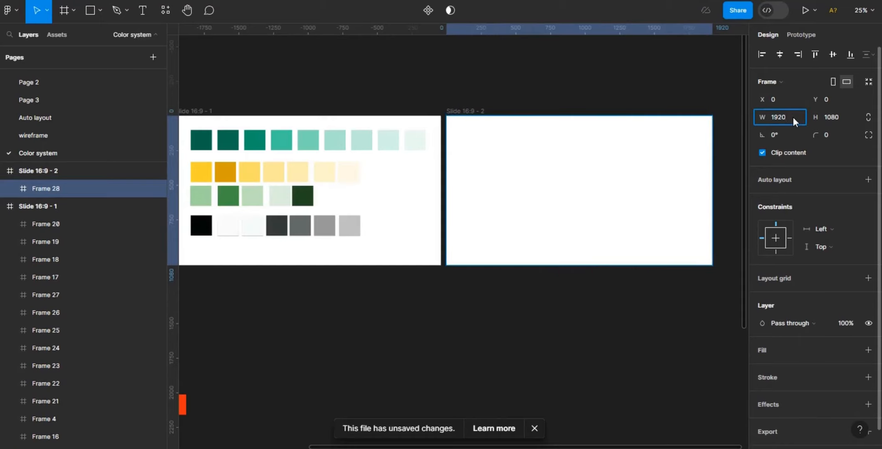
{"action": "type", "text": "640"}
{"action": "key", "text": "Return"}
- Add a fill to the column frame and sample the dark green primary swatch's colour into it
{"action": "left_click", "coordinate": [762, 350]}
{"action": "left_click", "coordinate": [762, 368]}
{"action": "left_click", "coordinate": [632, 319]}
{"action": "left_click", "coordinate": [202, 140]}
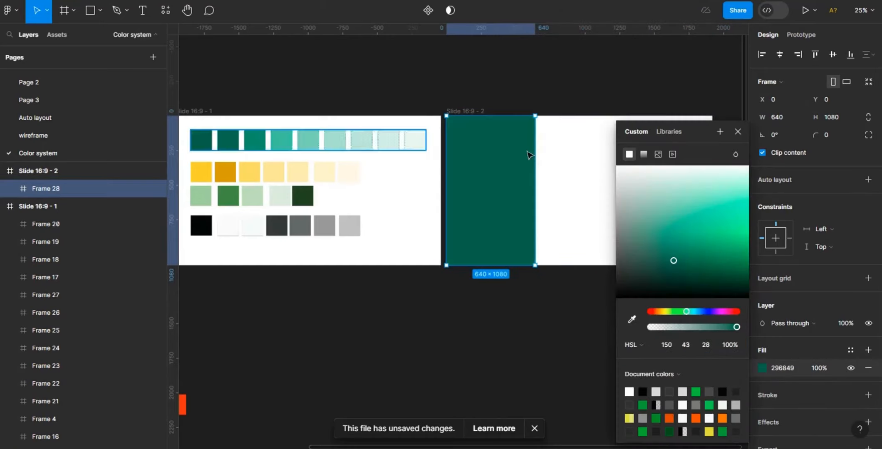
- Duplicate the green column and move the copy to its right
{"action": "left_click", "coordinate": [578, 49]}
{"action": "left_click", "coordinate": [494, 182]}
{"action": "key", "text": "ctrl+d"}
{"action": "left_click_drag", "start_coordinate": [489, 181], "coordinate": [583, 187]}
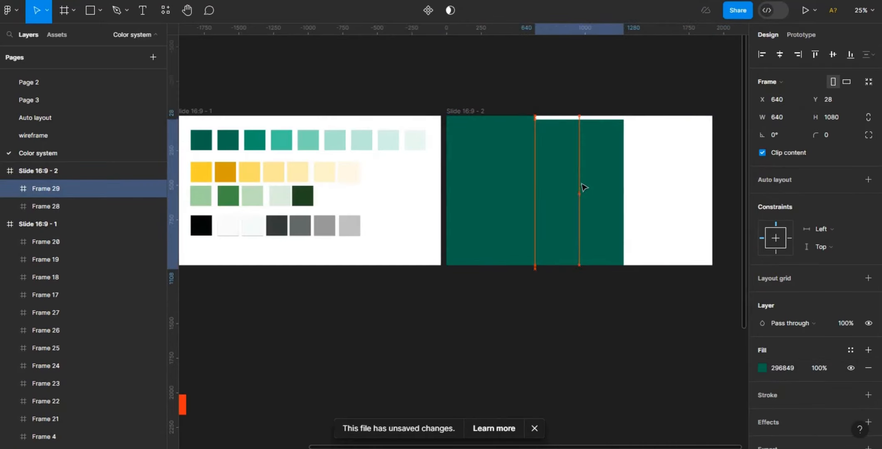
- Centre the copied column's constraints and sample the yellow swatch's colour into its fill
{"action": "left_click", "coordinate": [781, 55]}
{"action": "left_click", "coordinate": [833, 55]}
{"action": "left_click", "coordinate": [762, 368]}
{"action": "left_click", "coordinate": [630, 315]}
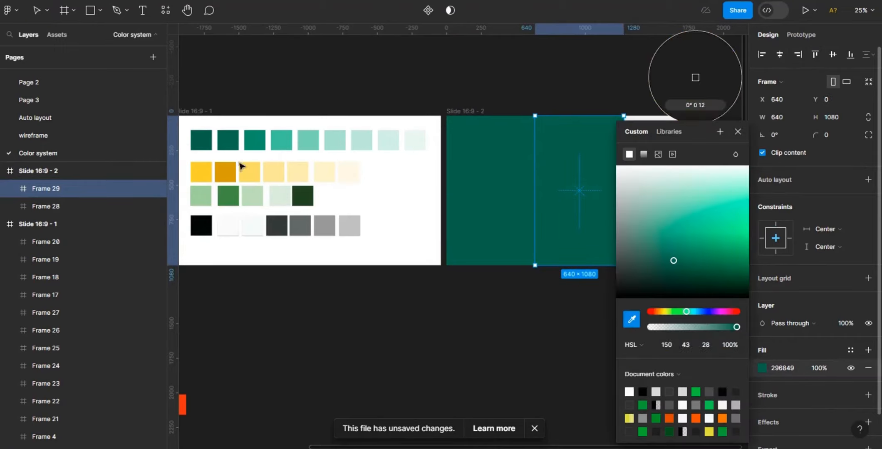
{"action": "left_click", "coordinate": [250, 172]}
{"action": "left_click", "coordinate": [462, 368]}
- Duplicate the yellow column to its right and sample the light green swatch's colour into its fill
{"action": "left_click", "coordinate": [597, 168]}
{"action": "key", "text": "ctrl+d"}
{"action": "left_click_drag", "start_coordinate": [596, 167], "coordinate": [686, 167]}
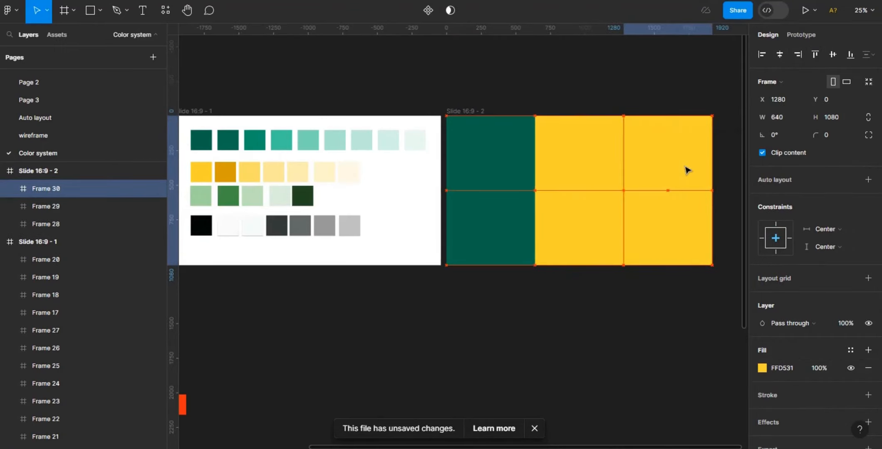
{"action": "left_click", "coordinate": [763, 369]}
{"action": "left_click", "coordinate": [631, 319]}
{"action": "left_click", "coordinate": [202, 196]}
{"action": "left_click", "coordinate": [475, 294]}
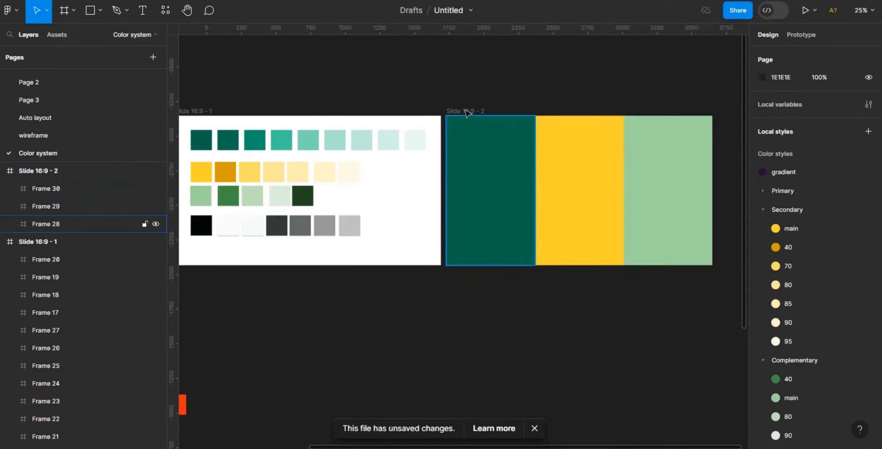
- Duplicate the columns slide and delete all three columns from the copy
{"action": "left_click", "coordinate": [467, 112]}
{"action": "key", "text": "ctrl+d"}
{"action": "left_click", "coordinate": [489, 181]}
{"action": "left_click", "coordinate": [578, 189], "text": "shift"}
{"action": "left_click", "coordinate": [687, 197], "text": "shift"}
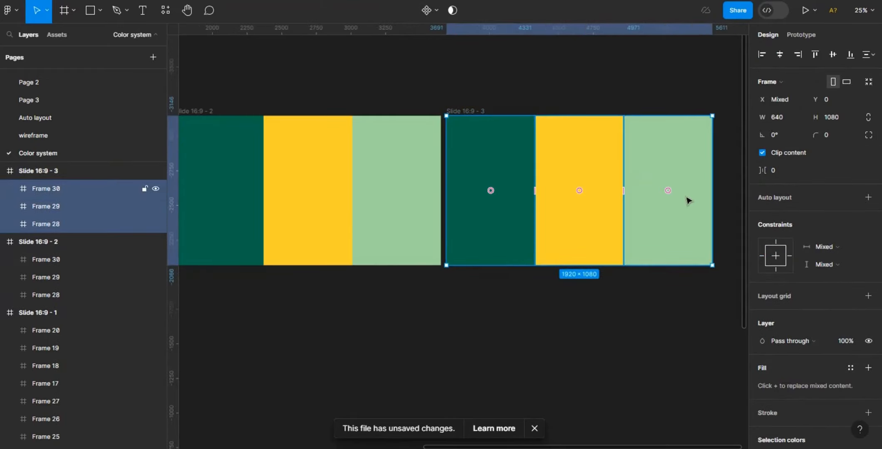
{"action": "key", "text": "Delete"}
- Copy the Primary/Accent swatch onto the third slide near its upper-left corner
{"action": "scroll", "coordinate": [410, 379], "scroll_direction": "left", "scroll_amount": 10}
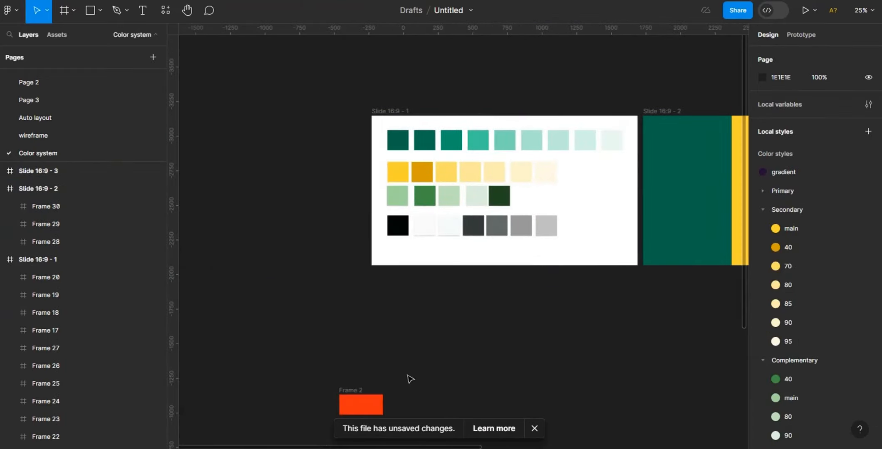
{"action": "double_click", "coordinate": [401, 142]}
{"action": "key", "text": "ctrl+d"}
{"action": "left_click_drag", "start_coordinate": [421, 140], "coordinate": [312, 137]}
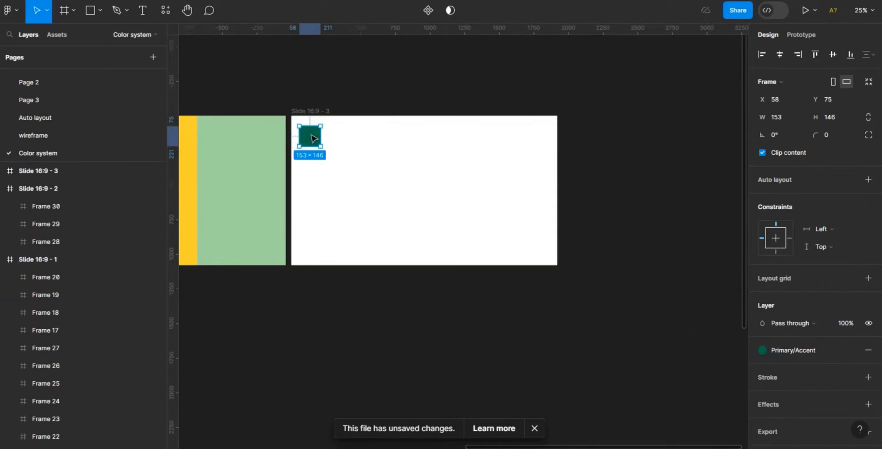
{"action": "key", "text": "ctrl+plus"}
{"action": "left_click_drag", "start_coordinate": [744, 166], "coordinate": [748, 130]}
{"action": "left_click_drag", "start_coordinate": [600, 447], "coordinate": [543, 444]}
{"action": "left_click_drag", "start_coordinate": [355, 142], "coordinate": [358, 168]}
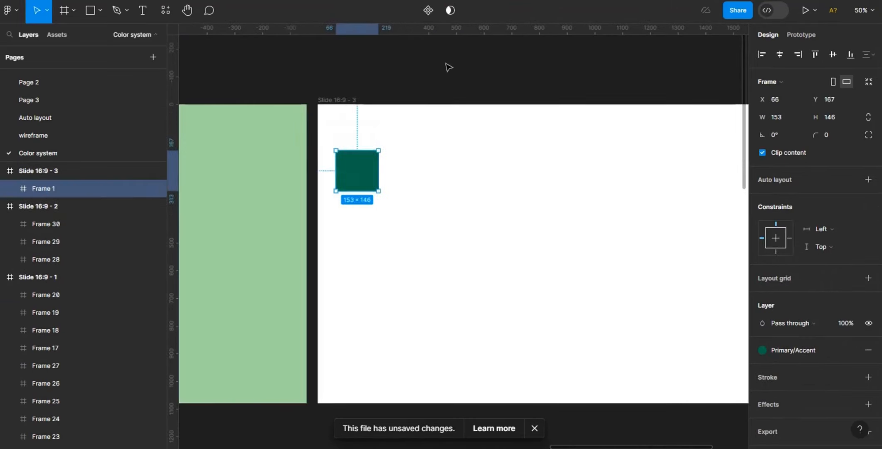
- Add a heading "Primary colors" on the third slide with font size 120
{"action": "key", "text": "t"}
{"action": "left_click", "coordinate": [335, 123]}
{"action": "type", "text": "Primary colors"}
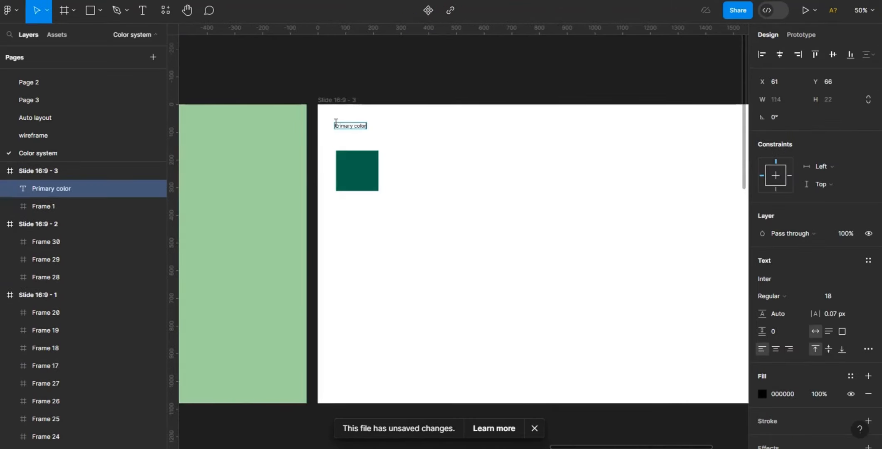
{"action": "key", "text": "Escape"}
{"action": "left_click", "coordinate": [834, 293]}
{"action": "type", "text": "120"}
{"action": "key", "text": "Return"}
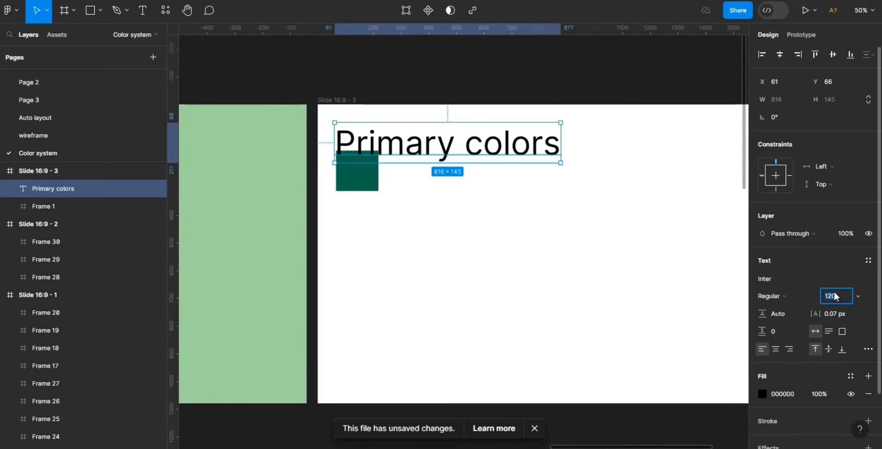
- Set the heading's font size to 56 and place the accent swatch to the heading's right
{"action": "left_click_drag", "start_coordinate": [370, 184], "coordinate": [369, 195]}
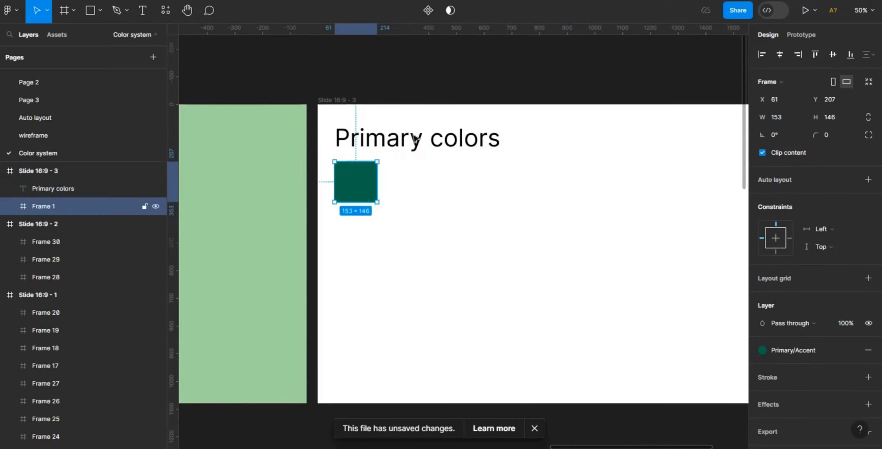
{"action": "left_click", "coordinate": [446, 144]}
{"action": "left_click_drag", "start_coordinate": [446, 144], "coordinate": [436, 146]}
{"action": "left_click", "coordinate": [839, 299]}
{"action": "type", "text": "56"}
{"action": "key", "text": "Return"}
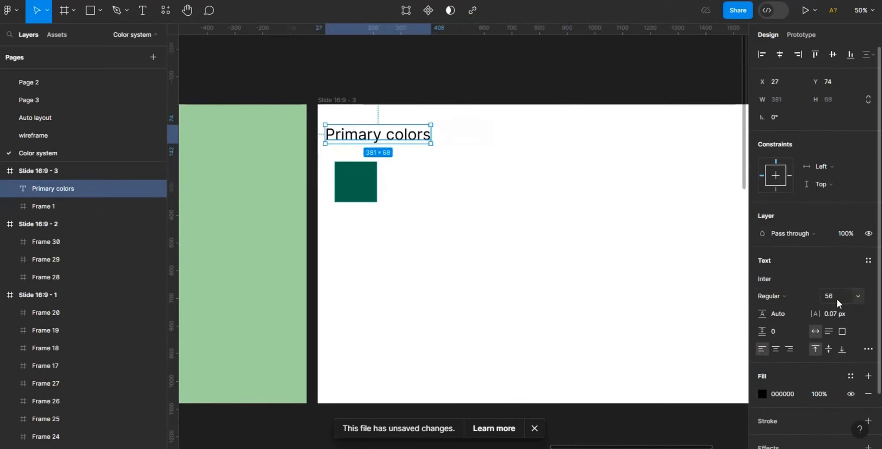
{"action": "left_click_drag", "start_coordinate": [371, 191], "coordinate": [477, 155]}
- Duplicate the heading below it and change the text to "Should be used for clickable and call-to action element and add distinct feel to illustrations"
{"action": "left_click_drag", "start_coordinate": [374, 138], "coordinate": [374, 168], "text": "alt"}
{"action": "double_click", "coordinate": [374, 169]}
{"action": "key", "text": "BackSpace"}
{"action": "type", "text": "Sh"}
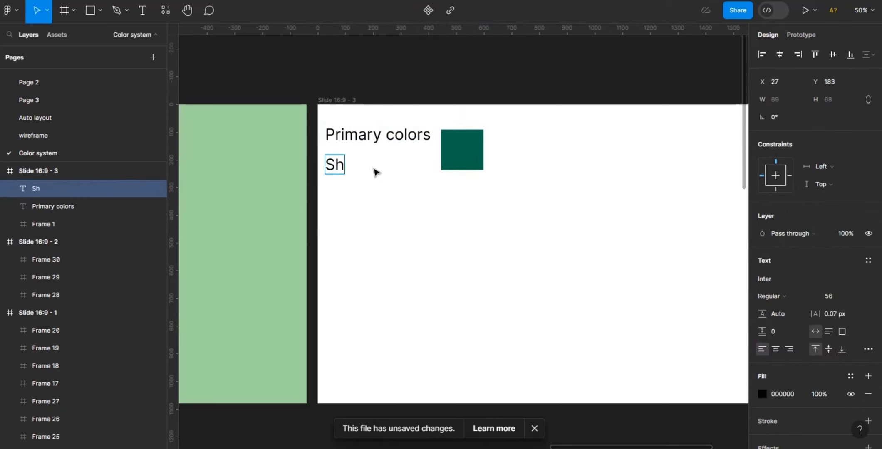
{"action": "type", "text": "ould be used for clickable and"}
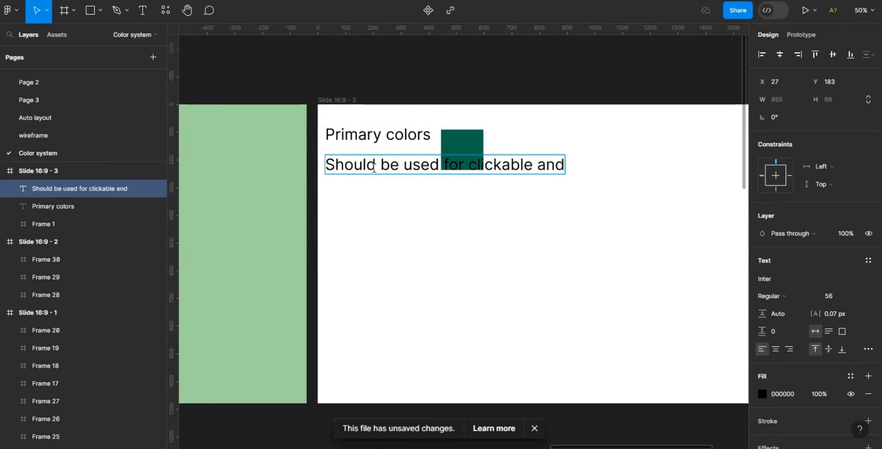
{"action": "type", "text": " call-to action element and links"}
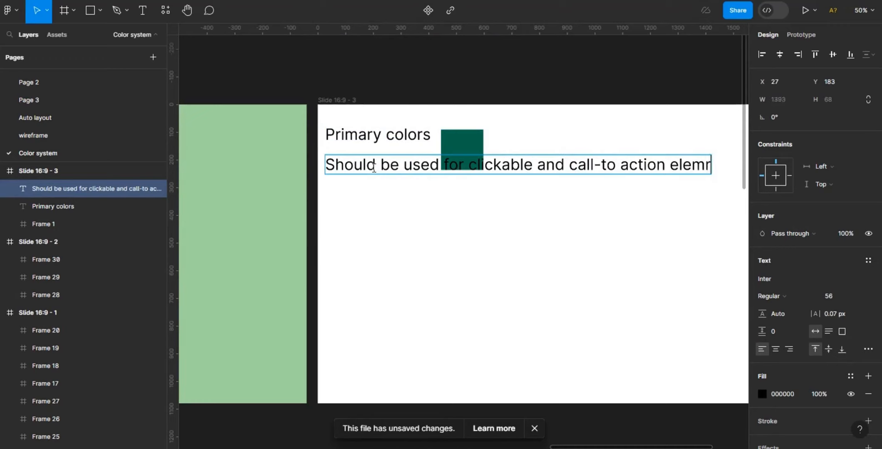
{"action": "type", "text": "nd pri"}
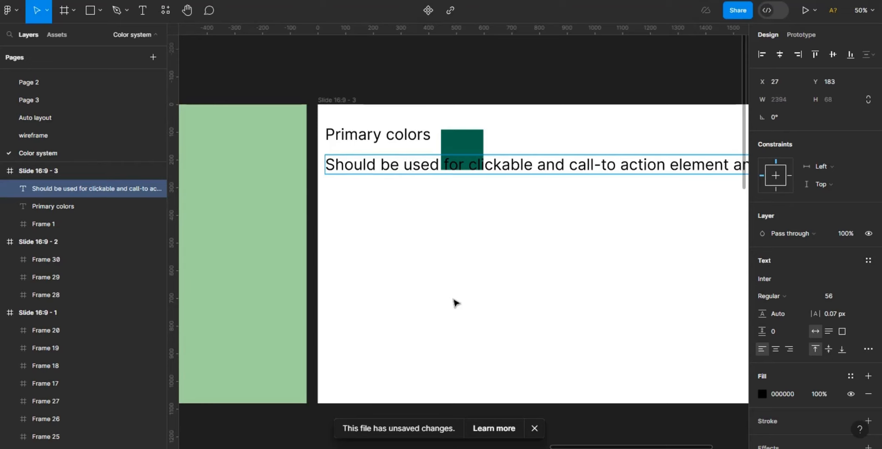
- Set the description's font size to 24 and narrow its text box to wrap under the heading
{"action": "key", "text": "Escape"}
{"action": "left_click", "coordinate": [839, 294]}
{"action": "type", "text": "24"}
{"action": "key", "text": "Return"}
{"action": "left_click_drag", "start_coordinate": [615, 161], "coordinate": [431, 167]}
- Correct the spelling of "illustrations" in the description text
{"action": "right_click", "coordinate": [333, 174]}
{"action": "left_click", "coordinate": [349, 179]}
{"action": "right_click", "coordinate": [375, 174]}
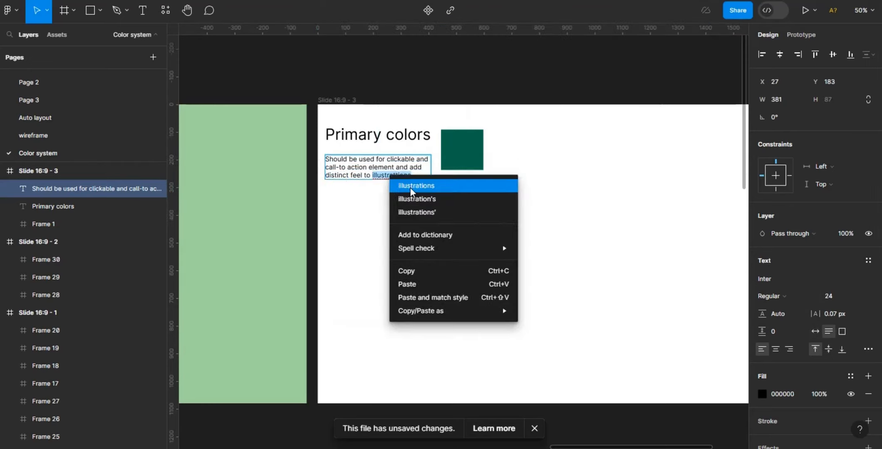
{"action": "left_click", "coordinate": [414, 178]}
- Move the description up under the heading and apply the Text/Secondary colour style to it
{"action": "left_click_drag", "start_coordinate": [376, 170], "coordinate": [375, 160]}
{"action": "left_click", "coordinate": [851, 376]}
{"action": "scroll", "coordinate": [741, 375], "scroll_direction": "down", "scroll_amount": 3}
{"action": "left_click", "coordinate": [691, 352]}
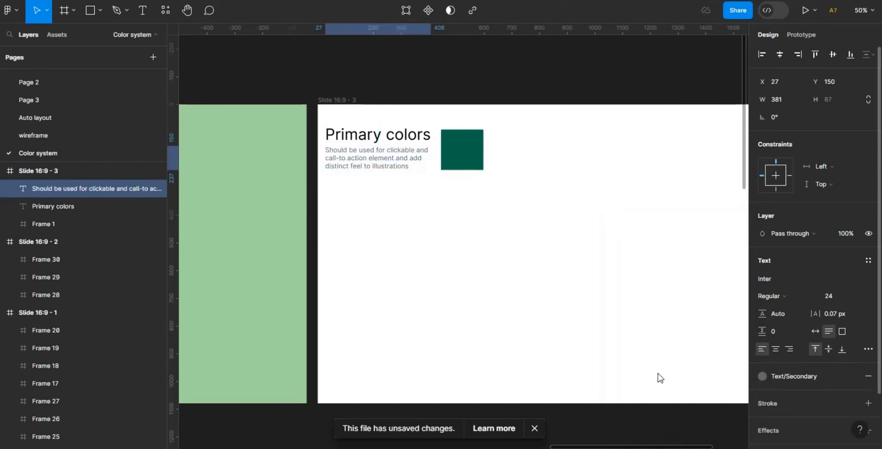
- Apply the Text/primary colour style to the Primary colors heading
{"action": "key", "text": "Tab"}
{"action": "left_click_drag", "start_coordinate": [744, 383], "coordinate": [745, 414]}
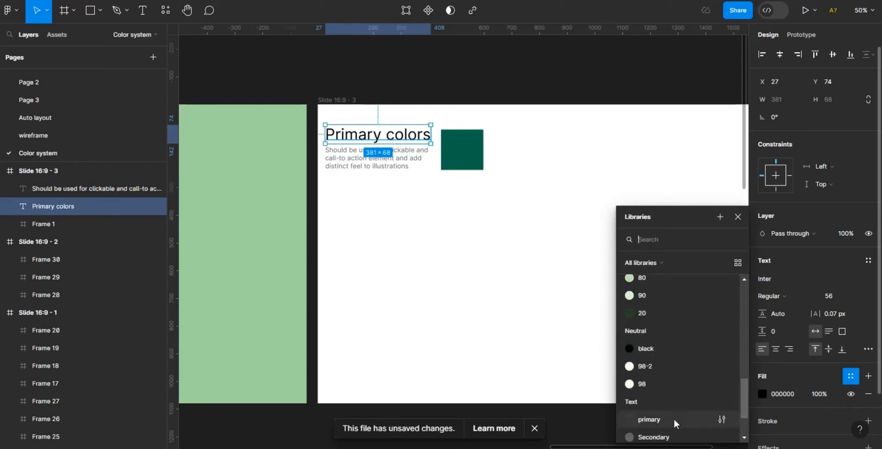
{"action": "left_click", "coordinate": [674, 420]}
{"action": "left_click", "coordinate": [627, 361]}
{"action": "left_click", "coordinate": [374, 135]}
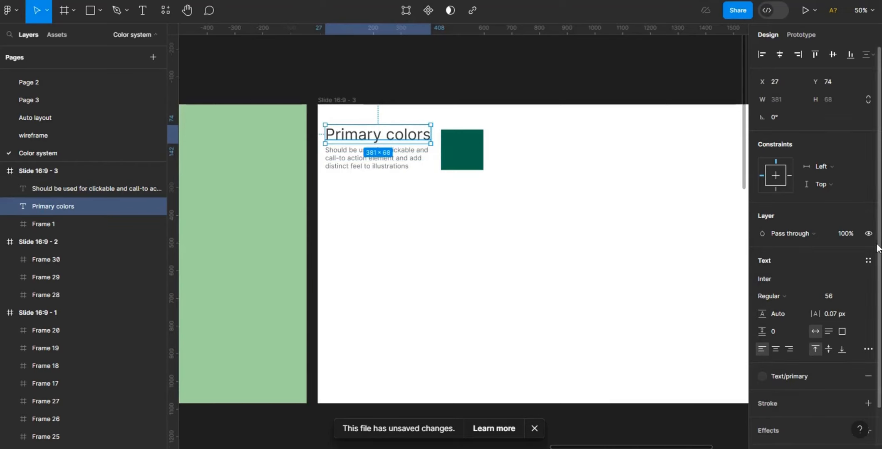
- Adjust the colour of the Text primary colour style in its style editor
{"action": "left_click", "coordinate": [643, 239]}
{"action": "scroll", "coordinate": [773, 318], "scroll_direction": "down", "scroll_amount": 7}
{"action": "left_click", "coordinate": [868, 280]}
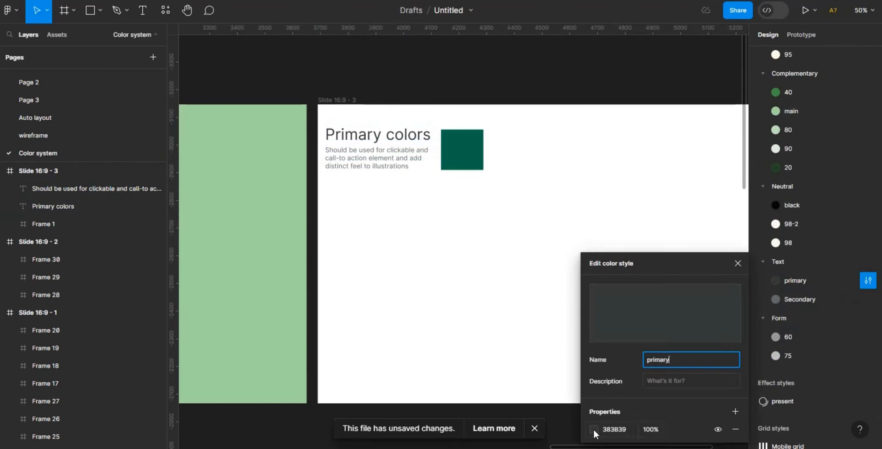
{"action": "left_click", "coordinate": [594, 430]}
{"action": "left_click", "coordinate": [449, 276]}
{"action": "left_click_drag", "start_coordinate": [449, 279], "coordinate": [450, 276]}
- Edit the Text Secondary colour style, setting its HSL lightness to 30
{"action": "left_click", "coordinate": [383, 159]}
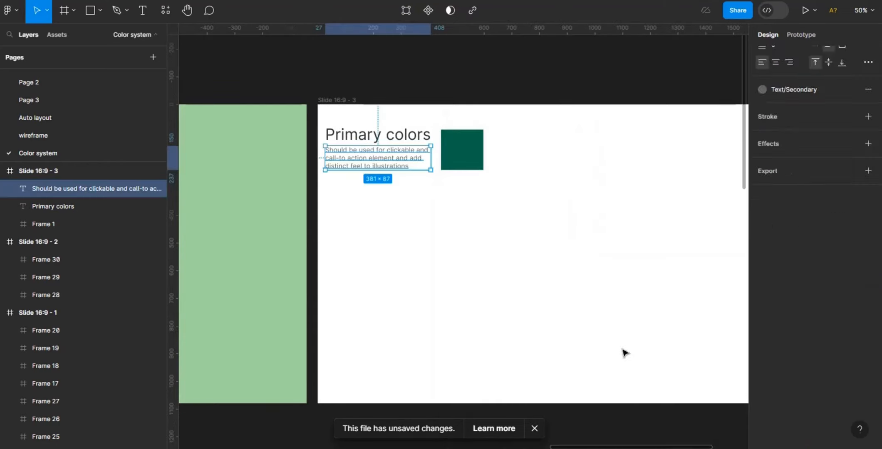
{"action": "left_click", "coordinate": [703, 246]}
{"action": "scroll", "coordinate": [795, 239], "scroll_direction": "down", "scroll_amount": 7}
{"action": "left_click", "coordinate": [868, 237]}
{"action": "left_click", "coordinate": [593, 403]}
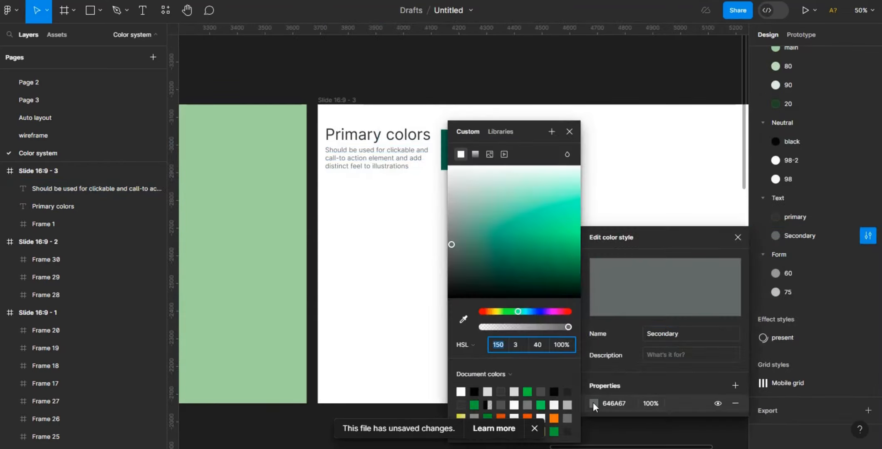
{"action": "left_click_drag", "start_coordinate": [450, 281], "coordinate": [450, 262]}
{"action": "left_click", "coordinate": [541, 344]}
{"action": "type", "text": "30"}
{"action": "key", "text": "Return"}
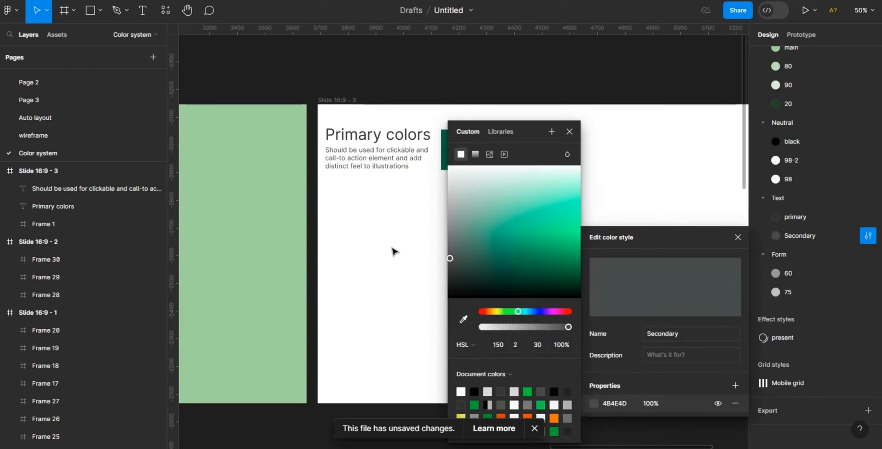
- Duplicate the first slide's primary swatch row onto the third slide and set it to wrap within the slide width
{"action": "left_click", "coordinate": [393, 248]}
{"action": "key", "text": "ctrl+minus"}
{"action": "left_click_drag", "start_coordinate": [557, 447], "coordinate": [335, 391]}
{"action": "left_click", "coordinate": [315, 198]}
{"action": "key", "text": "ctrl+d"}
{"action": "left_click_drag", "start_coordinate": [316, 197], "coordinate": [491, 220]}
{"action": "scroll", "coordinate": [797, 222], "scroll_direction": "up", "scroll_amount": 5}
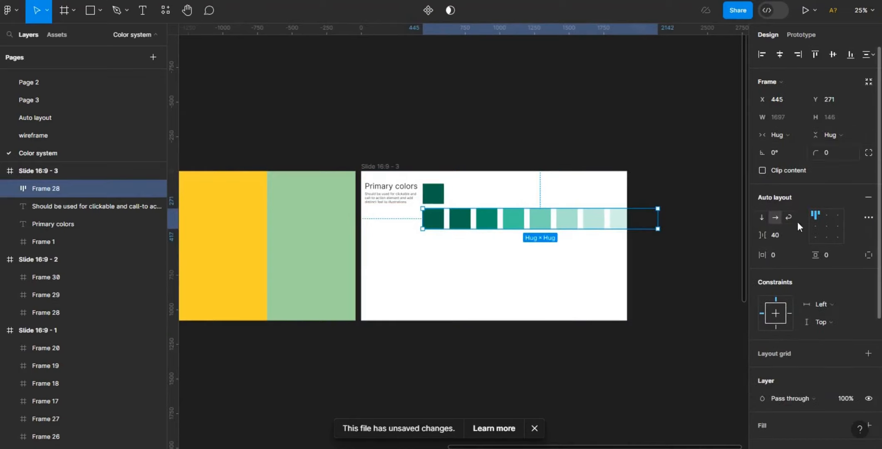
{"action": "left_click", "coordinate": [790, 217]}
{"action": "left_click_drag", "start_coordinate": [658, 220], "coordinate": [627, 220]}
- Delete the placeholder accent swatch and move the swatch row up beside the heading
{"action": "left_click", "coordinate": [434, 194]}
{"action": "key", "text": "Delete"}
{"action": "left_click_drag", "start_coordinate": [480, 229], "coordinate": [482, 207]}
- Duplicate the heading and description lower on the slide and rename the heading to Secondary colors
{"action": "left_click", "coordinate": [518, 301]}
{"action": "left_click", "coordinate": [401, 202]}
{"action": "left_click", "coordinate": [401, 190], "text": "shift"}
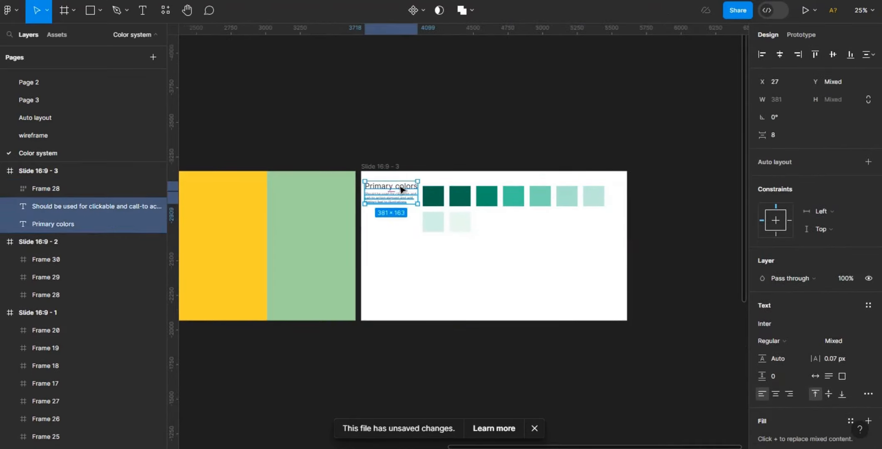
{"action": "left_click_drag", "start_coordinate": [402, 190], "coordinate": [401, 250]}
{"action": "left_click", "coordinate": [400, 249]}
{"action": "type", "text": "Secondary colors"}
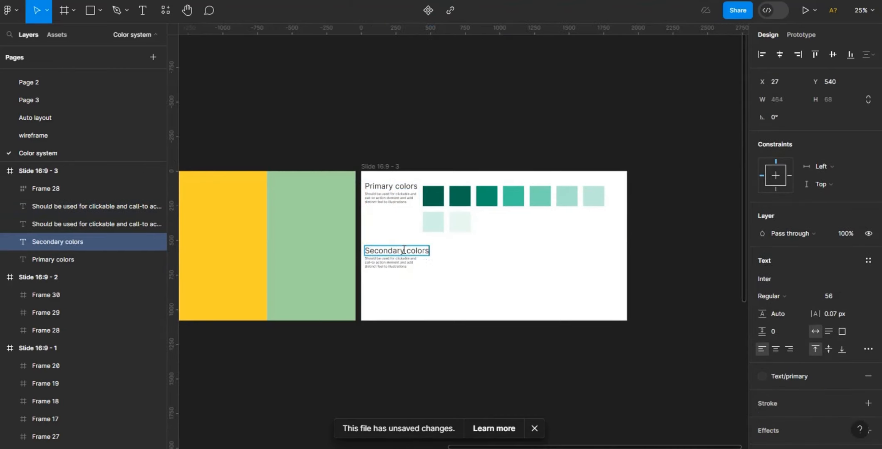
{"action": "key", "text": "Escape"}
- Change the second description to "Should be used for illustrations, cards and graphics"
{"action": "key", "text": "ctrl+plus"}
{"action": "double_click", "coordinate": [333, 283]}
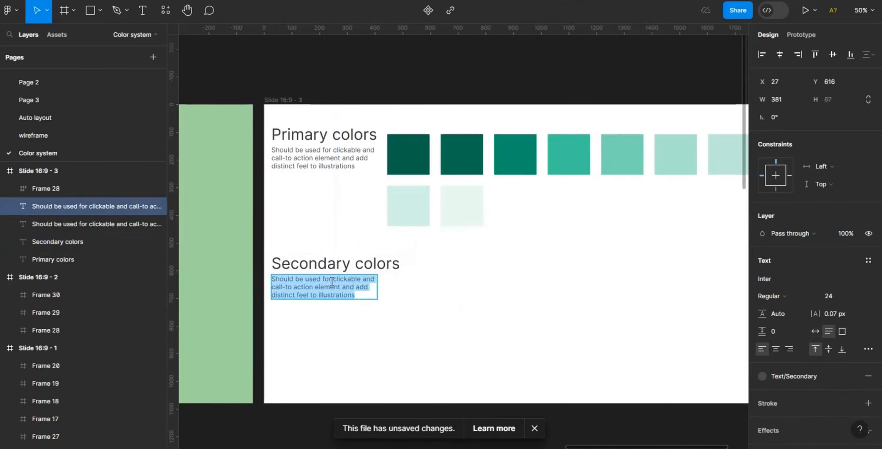
{"action": "left_click_drag", "start_coordinate": [332, 283], "coordinate": [369, 304]}
{"action": "key", "text": "BackSpace"}
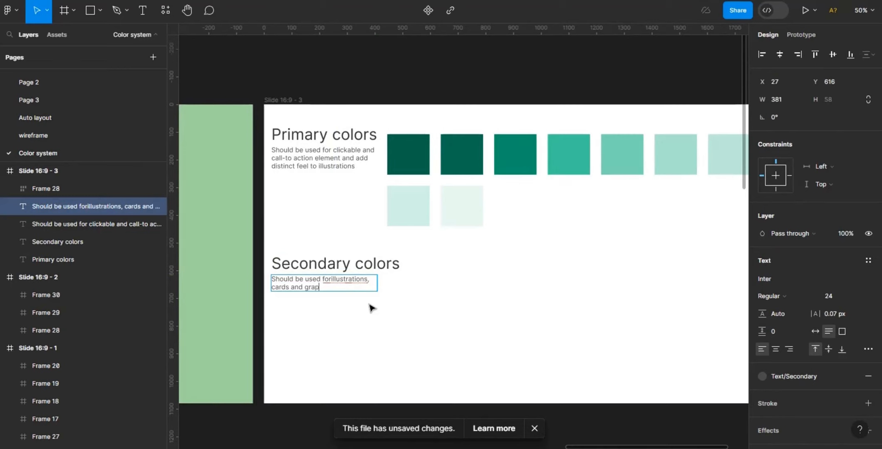
{"action": "key", "text": "Escape"}
- Wrap the first slide's yellow secondary swatches in an auto layout row
{"action": "key", "text": "ctrl+minus"}
{"action": "scroll", "coordinate": [419, 431], "scroll_direction": "up", "scroll_amount": 10}
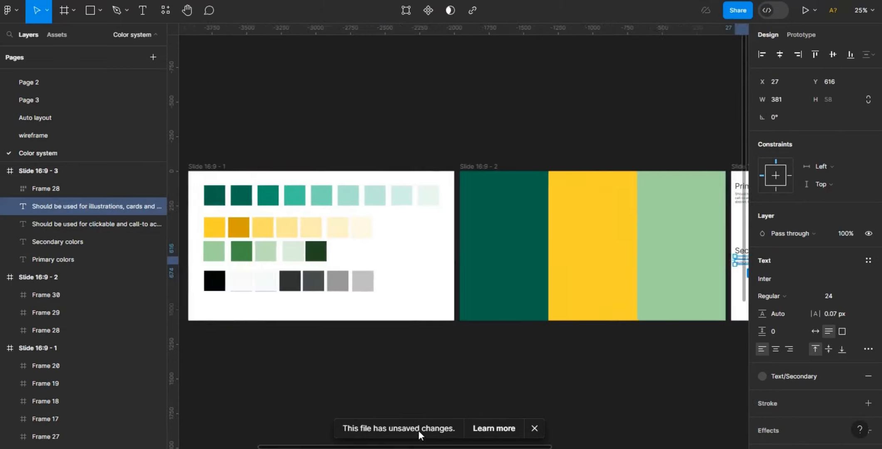
{"action": "left_click_drag", "start_coordinate": [400, 244], "coordinate": [225, 227]}
{"action": "left_click", "coordinate": [868, 179]}
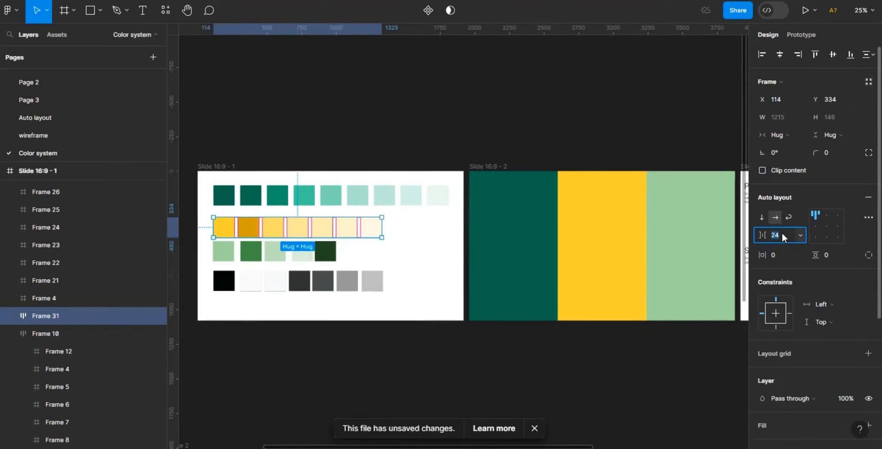
- Move the yellow swatch row onto the third slide beside the Secondary colors heading
{"action": "left_click_drag", "start_coordinate": [319, 225], "coordinate": [665, 372]}
{"action": "key", "text": "ctrl+z"}
{"action": "key", "text": "ctrl+minus"}
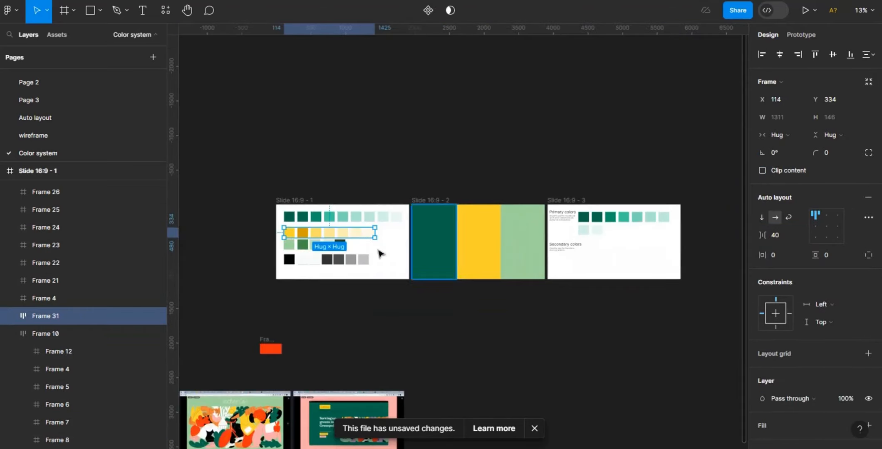
{"action": "left_click_drag", "start_coordinate": [357, 235], "coordinate": [656, 250]}
- Group the green complementary swatches in an auto layout row and move it onto the third slide
{"action": "left_click_drag", "start_coordinate": [360, 246], "coordinate": [287, 243]}
{"action": "left_click", "coordinate": [868, 179]}
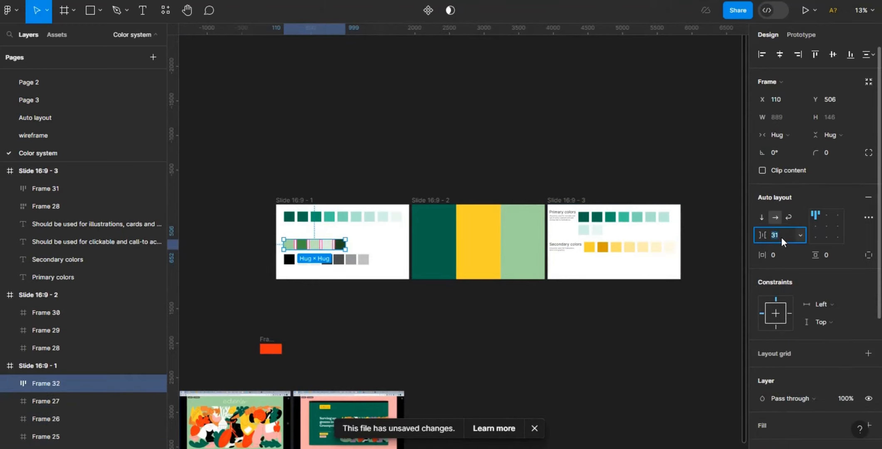
{"action": "key", "text": "ctrl+plus"}
{"action": "scroll", "coordinate": [248, 270], "scroll_direction": "left", "scroll_amount": 3}
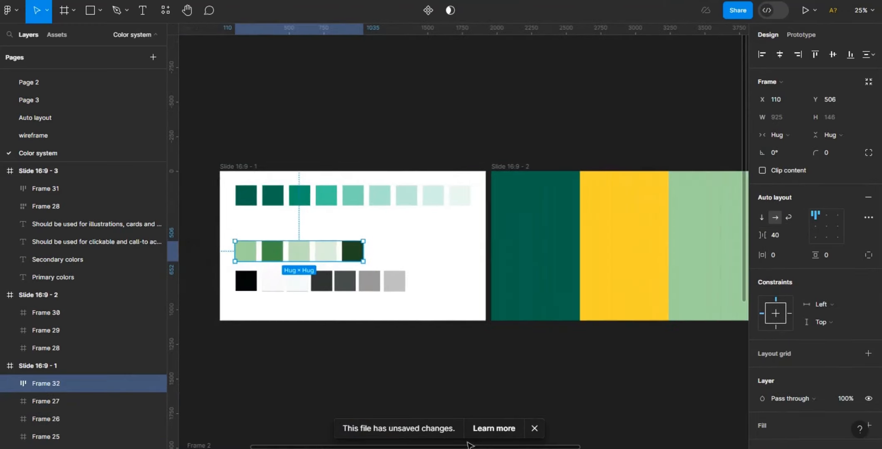
{"action": "left_click_drag", "start_coordinate": [247, 251], "coordinate": [204, 291]}
{"action": "left_click_drag", "start_coordinate": [580, 446], "coordinate": [500, 414]}
{"action": "key", "text": "ctrl+plus"}
- Narrow the wrapped primary swatch row to fit inside the slide
{"action": "left_click", "coordinate": [247, 269]}
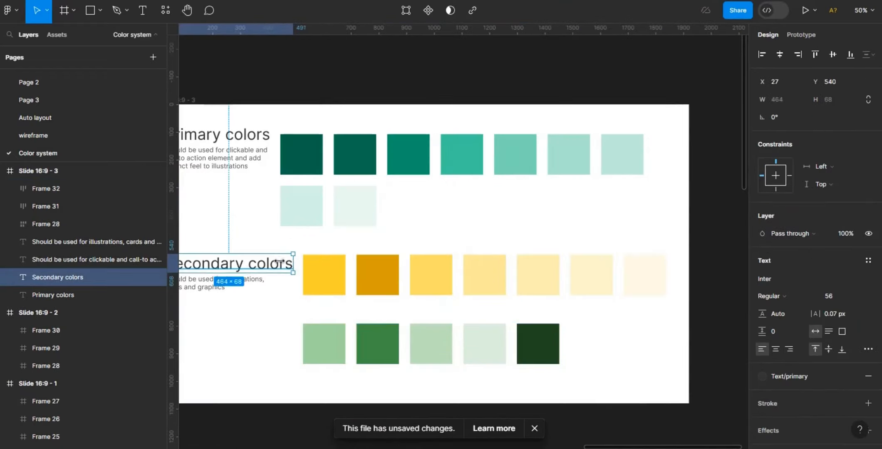
{"action": "left_click", "coordinate": [339, 191]}
{"action": "left_click_drag", "start_coordinate": [689, 179], "coordinate": [658, 181]}
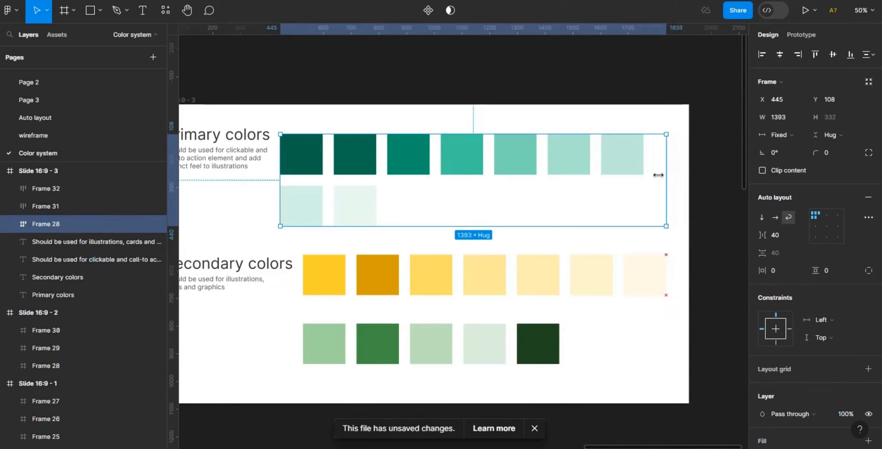
- Nudge the swatch rows to line them up across the slide
{"action": "left_click_drag", "start_coordinate": [553, 160], "coordinate": [569, 159]}
{"action": "left_click_drag", "start_coordinate": [487, 273], "coordinate": [480, 273]}
{"action": "left_click_drag", "start_coordinate": [404, 344], "coordinate": [407, 357]}
- Duplicate the Secondary colors heading and description down beside the green swatch row
{"action": "scroll", "coordinate": [407, 357], "scroll_direction": "down", "scroll_amount": 3}
{"action": "scroll", "coordinate": [358, 183], "scroll_direction": "left", "scroll_amount": 3}
{"action": "left_click", "coordinate": [358, 183]}
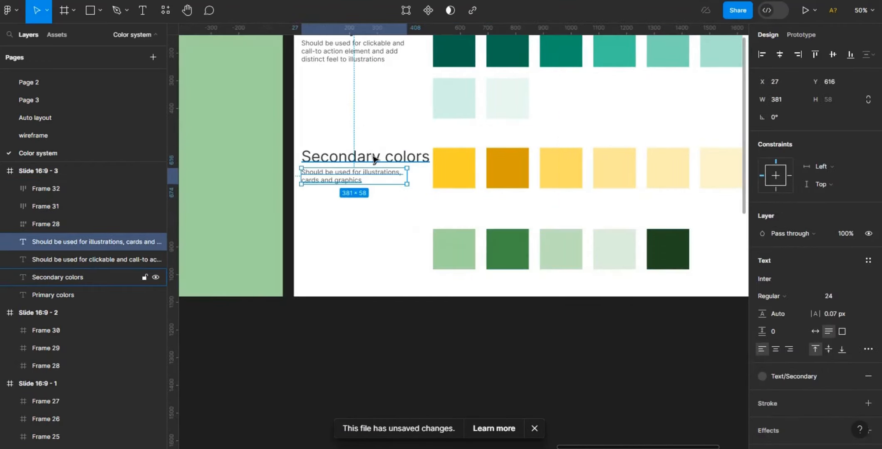
{"action": "left_click", "coordinate": [374, 158], "text": "shift"}
{"action": "key", "text": "ctrl+d"}
{"action": "left_click_drag", "start_coordinate": [374, 159], "coordinate": [391, 243]}
- Duplicate the third slide and rename the new slide's first heading to Text colors
{"action": "left_click", "coordinate": [478, 383]}
{"action": "key", "text": "ctrl+minus"}
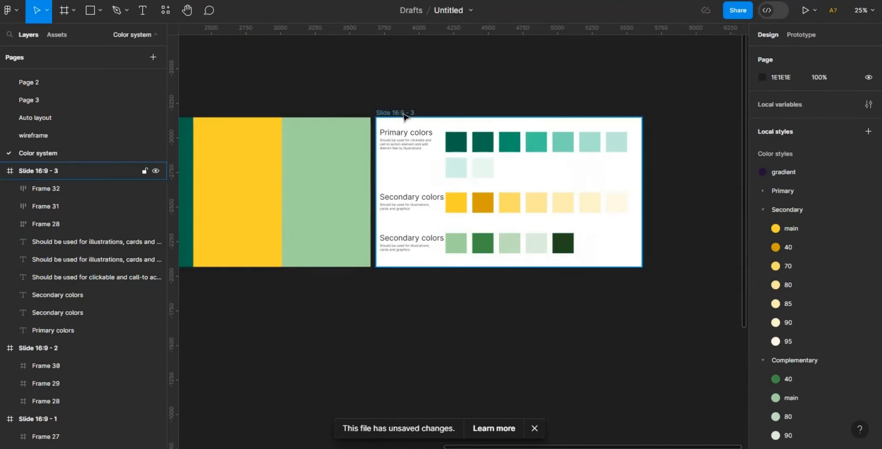
{"action": "left_click", "coordinate": [404, 114]}
{"action": "key", "text": "ctrl+d"}
{"action": "double_click", "coordinate": [483, 134]}
{"action": "left_click_drag", "start_coordinate": [478, 132], "coordinate": [450, 133]}
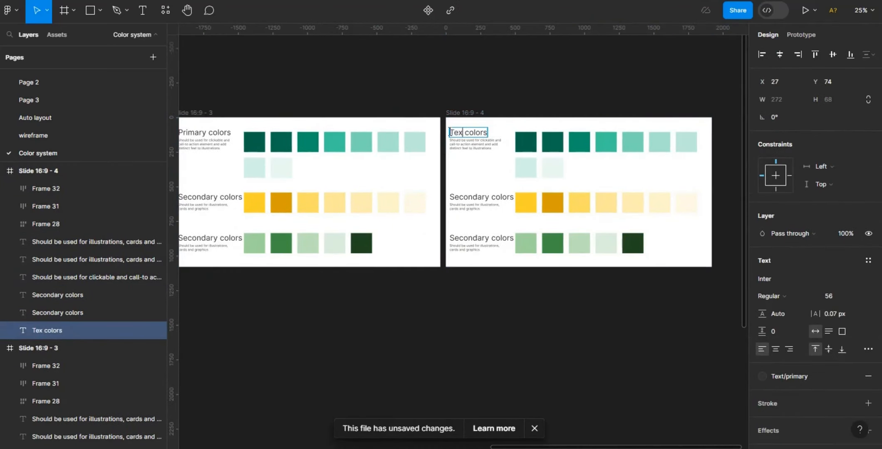
- Rename the second heading on the new slide to Neutral colors
{"action": "left_click_drag", "start_coordinate": [490, 197], "coordinate": [450, 195]}
{"action": "key", "text": "BackSpace"}
{"action": "type", "text": "Neutral"}
{"action": "key", "text": "Escape"}
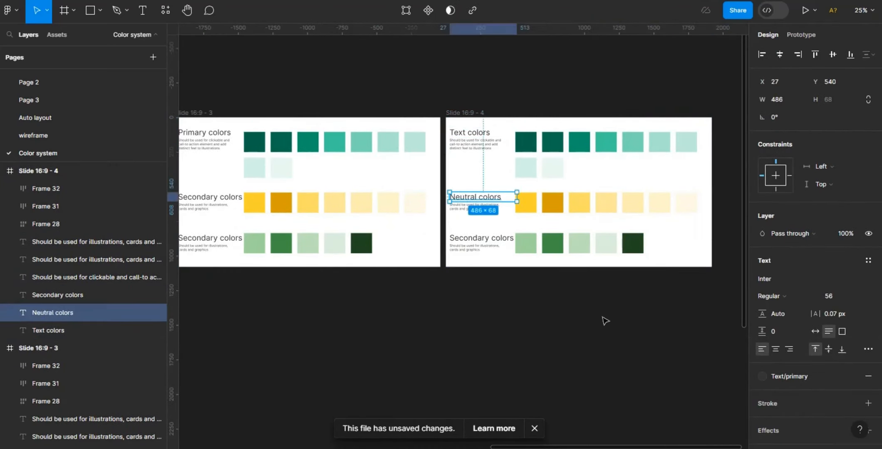
- Group the black and two light neutral swatches on the first slide in an auto layout row
{"action": "left_click_drag", "start_coordinate": [646, 448], "coordinate": [360, 363]}
{"action": "key", "text": "ctrl+plus"}
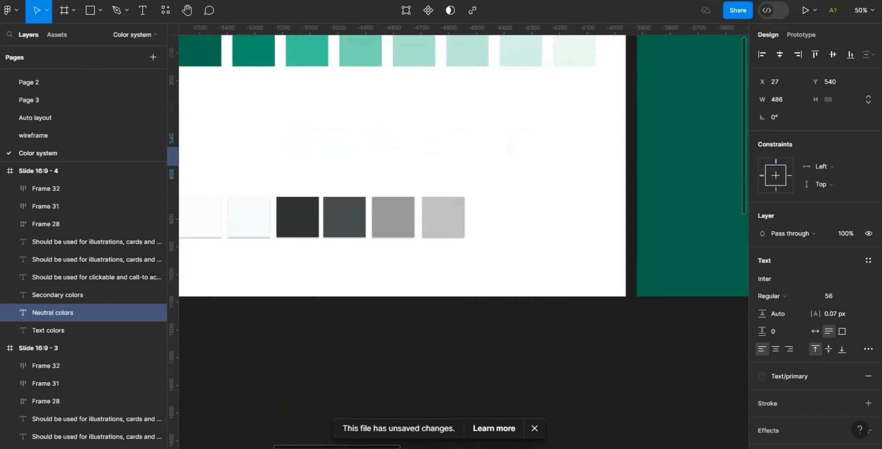
{"action": "left_click_drag", "start_coordinate": [389, 447], "coordinate": [354, 446]}
{"action": "left_click_drag", "start_coordinate": [281, 177], "coordinate": [412, 229]}
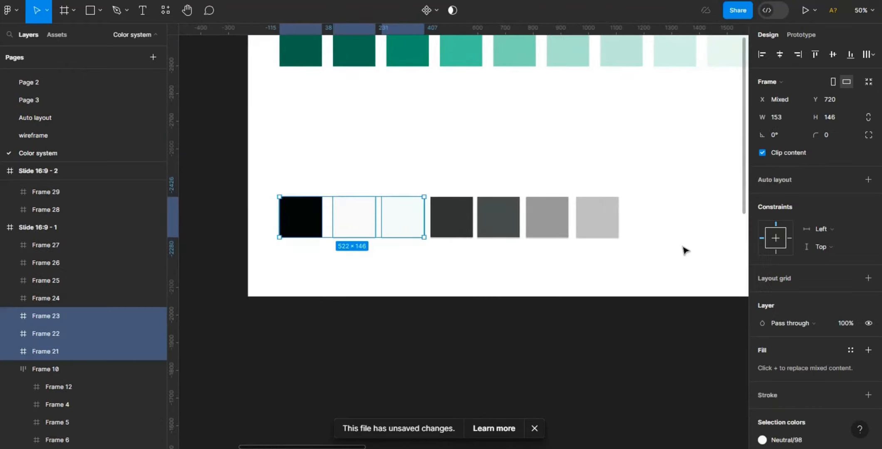
{"action": "left_click", "coordinate": [867, 178]}
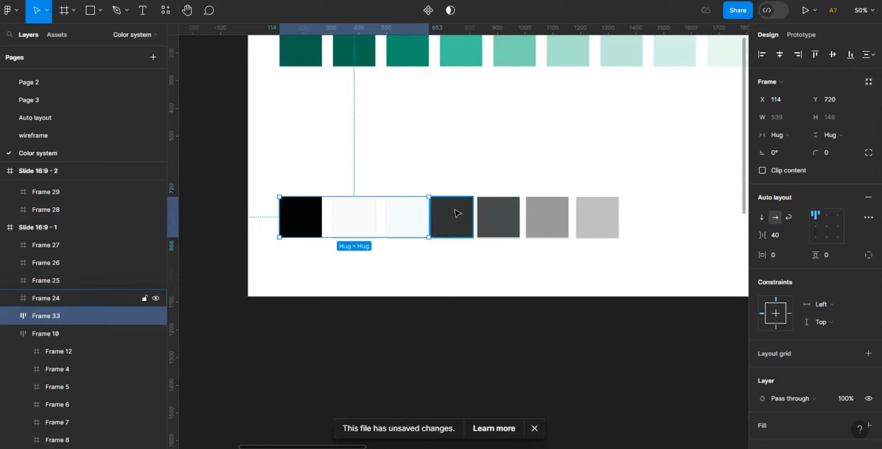
- Move the two dark grey swatches up and group them in an auto layout row with a 40 gap
{"action": "left_click_drag", "start_coordinate": [457, 211], "coordinate": [461, 171]}
{"action": "left_click_drag", "start_coordinate": [505, 221], "coordinate": [510, 183]}
{"action": "left_click", "coordinate": [462, 179], "text": "shift"}
{"action": "left_click", "coordinate": [869, 197]}
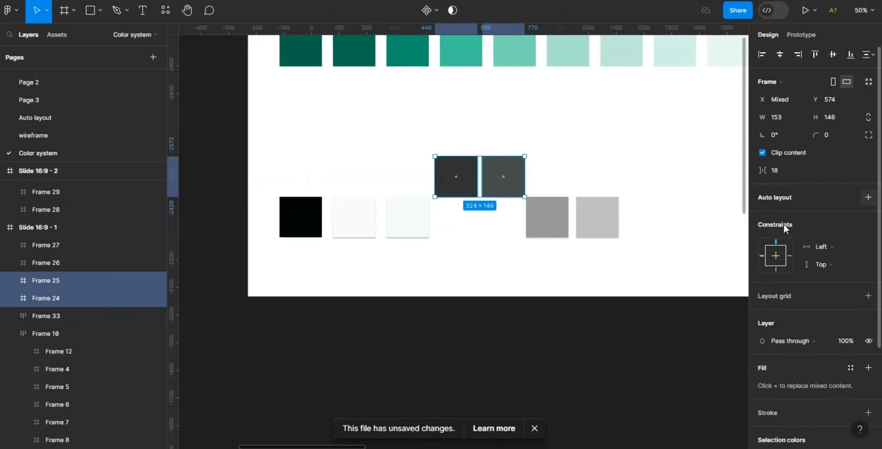
{"action": "left_click", "coordinate": [782, 236]}
{"action": "type", "text": "40"}
{"action": "key", "text": "Return"}
- Group the two light grey swatches in an auto layout row with a 40 gap
{"action": "left_click", "coordinate": [544, 220]}
{"action": "left_click", "coordinate": [595, 220], "text": "shift"}
{"action": "left_click", "coordinate": [868, 198]}
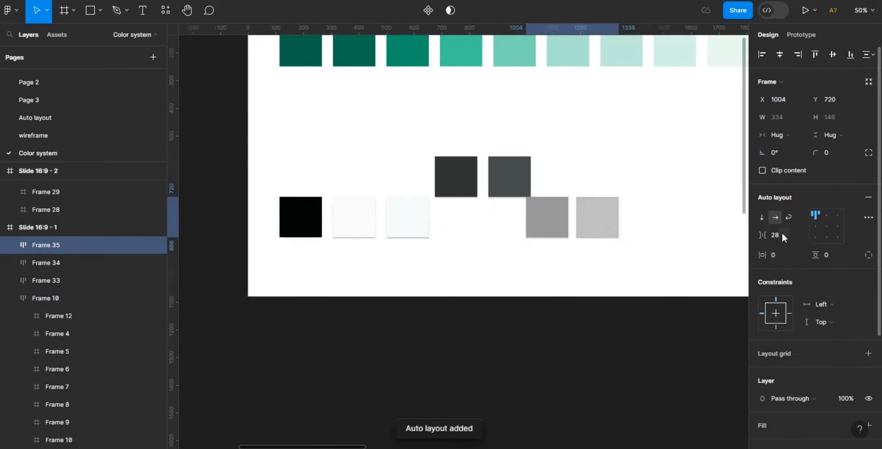
{"action": "left_click", "coordinate": [783, 236]}
{"action": "type", "text": "40"}
{"action": "key", "text": "Return"}
- Move the three neutral swatch rows onto the fourth slide beside the Text colors heading
{"action": "left_click", "coordinate": [593, 271]}
{"action": "left_click", "coordinate": [360, 222]}
{"action": "left_click", "coordinate": [497, 181], "text": "shift"}
{"action": "left_click", "coordinate": [567, 209], "text": "shift"}
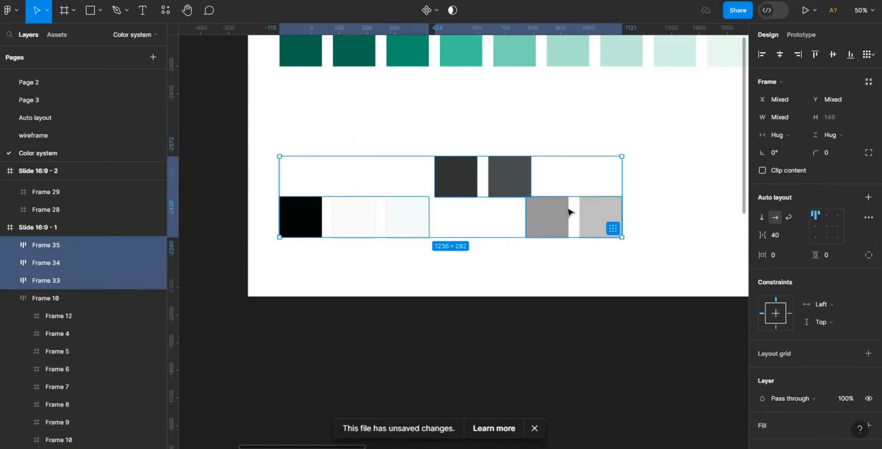
{"action": "key", "text": "ctrl+minus"}
{"action": "scroll", "coordinate": [685, 418], "scroll_direction": "right", "scroll_amount": 10}
{"action": "scroll", "coordinate": [685, 419], "scroll_direction": "right", "scroll_amount": 5}
{"action": "key", "text": "ctrl+plus"}
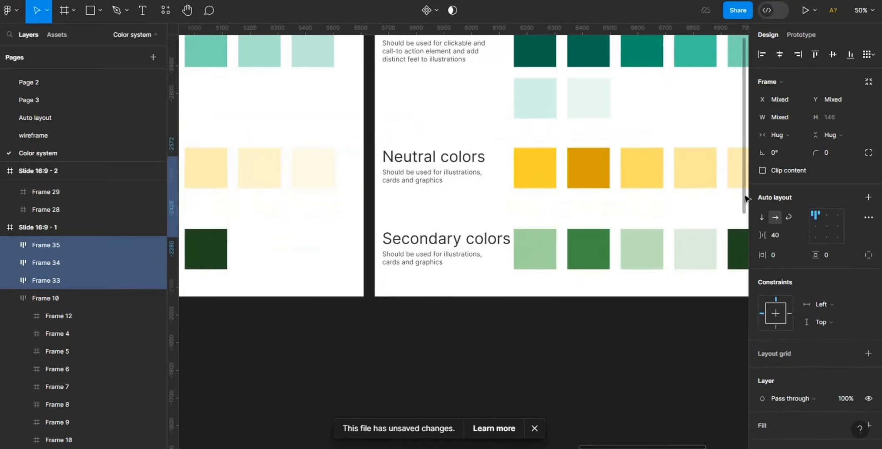
{"action": "scroll", "coordinate": [484, 191], "scroll_direction": "up", "scroll_amount": 3}
{"action": "right_click", "coordinate": [543, 155]}
{"action": "left_click", "coordinate": [579, 146]}
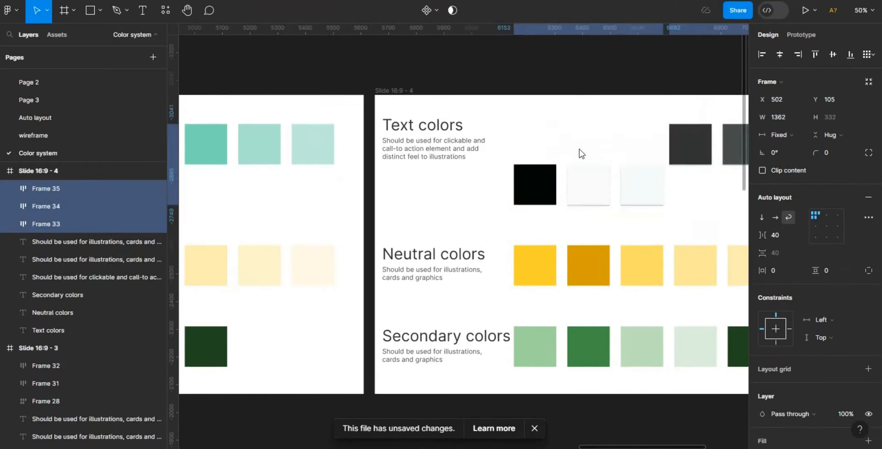
- Reposition the neutral swatch rows next to the Text colors heading
{"action": "scroll", "coordinate": [663, 231], "scroll_direction": "right", "scroll_amount": 3}
{"action": "left_click", "coordinate": [663, 231]}
{"action": "left_click_drag", "start_coordinate": [588, 141], "coordinate": [436, 137]}
- Change the Text colors description to "Should be used for text content to show visual hierarchy"
{"action": "double_click", "coordinate": [300, 145]}
{"action": "type", "text": "Should be used fo"}
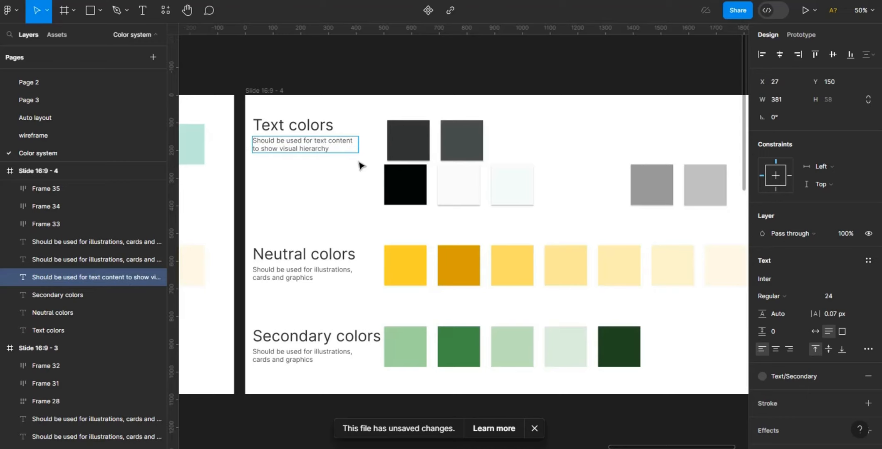
{"action": "left_click", "coordinate": [359, 162]}
- Delete the yellow and green swatch rows from the fourth slide and move the black and light row beside Neutral colors
{"action": "double_click", "coordinate": [318, 147]}
{"action": "left_click", "coordinate": [449, 190]}
{"action": "left_click", "coordinate": [451, 190]}
{"action": "left_click", "coordinate": [463, 267]}
{"action": "left_click", "coordinate": [467, 349], "text": "shift"}
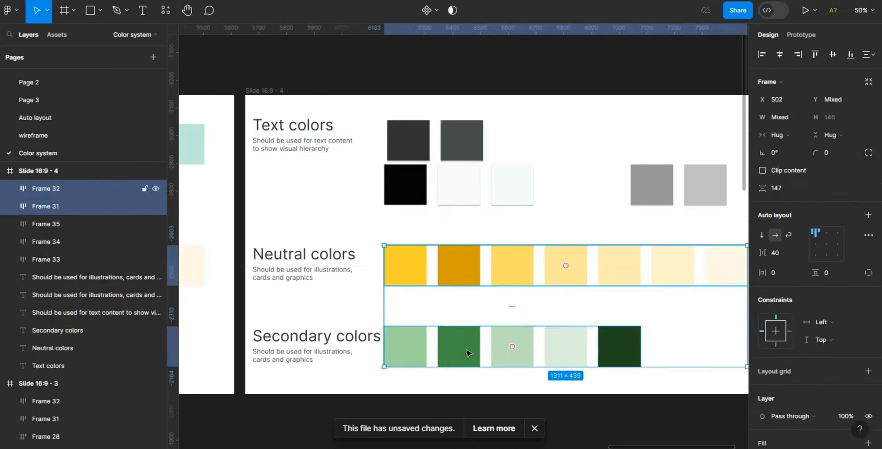
{"action": "key", "text": "Delete"}
{"action": "left_click_drag", "start_coordinate": [467, 199], "coordinate": [466, 272]}
{"action": "left_click", "coordinate": [466, 273]}
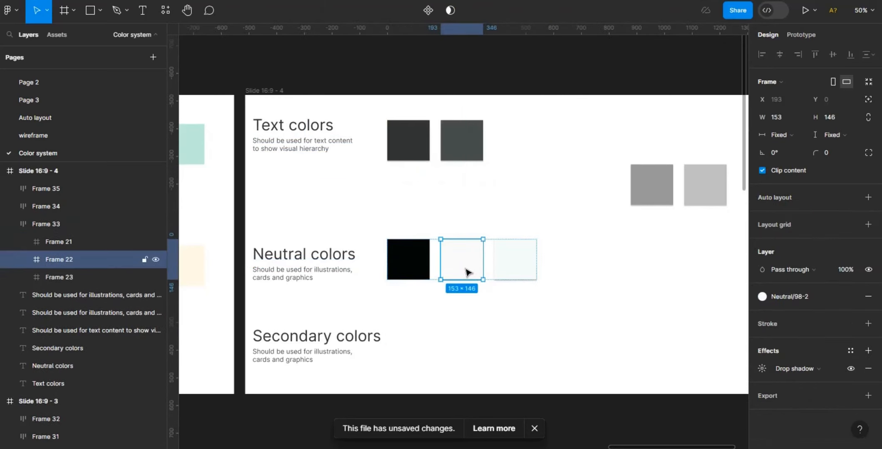
- Duplicate the light neutral swatch and save its F2F2F2 fill as a new colour style named Neutral/95
{"action": "key", "text": "ctrl+d"}
{"action": "left_click", "coordinate": [851, 297]}
{"action": "left_click", "coordinate": [762, 314]}
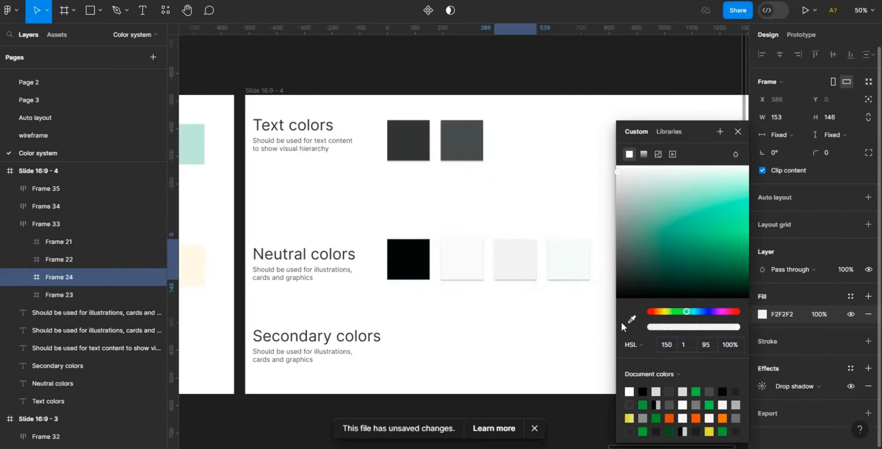
{"action": "left_click", "coordinate": [516, 259]}
{"action": "left_click", "coordinate": [851, 297]}
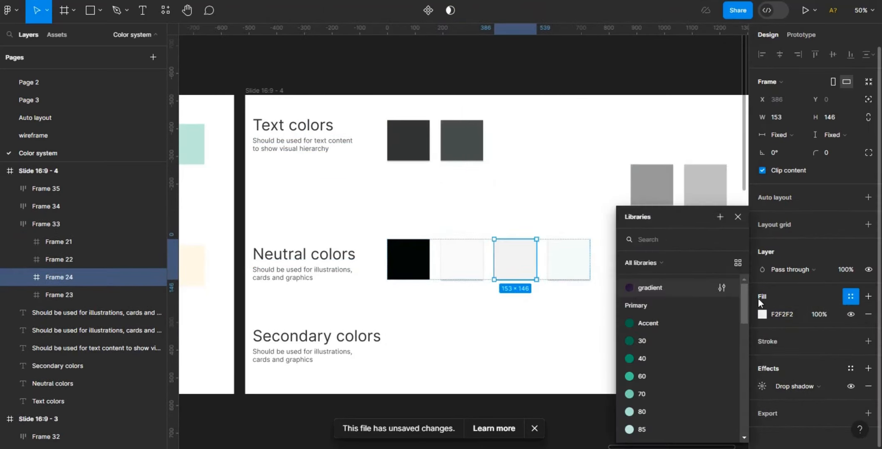
{"action": "left_click", "coordinate": [720, 217]}
{"action": "type", "text": "Neutral/95"}
{"action": "left_click", "coordinate": [461, 383]}
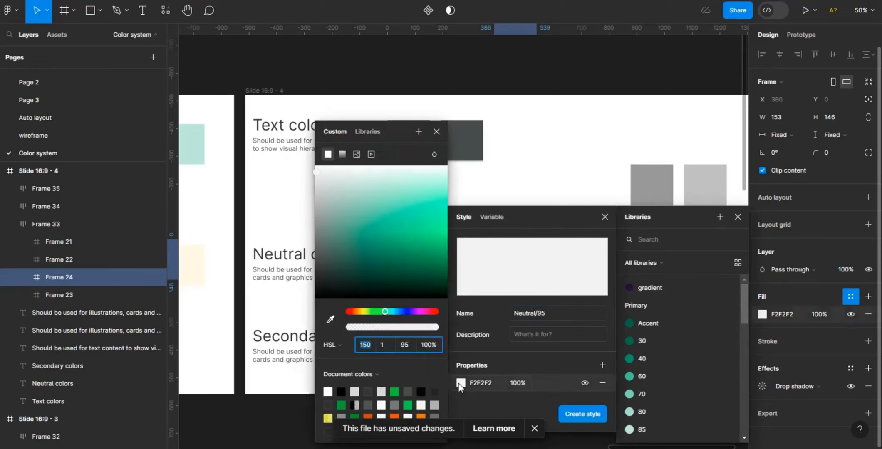
{"action": "left_click", "coordinate": [588, 410]}
- Duplicate the swatch, set its fill lightness to 90, and save it as a colour style named Neutral/90
{"action": "key", "text": "ctrl+d"}
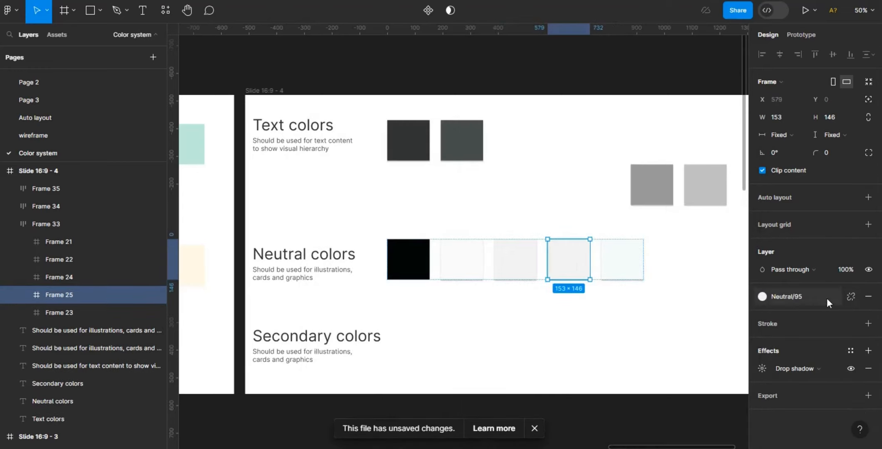
{"action": "left_click", "coordinate": [765, 315]}
{"action": "left_click", "coordinate": [713, 343]}
{"action": "type", "text": "90"}
{"action": "key", "text": "Return"}
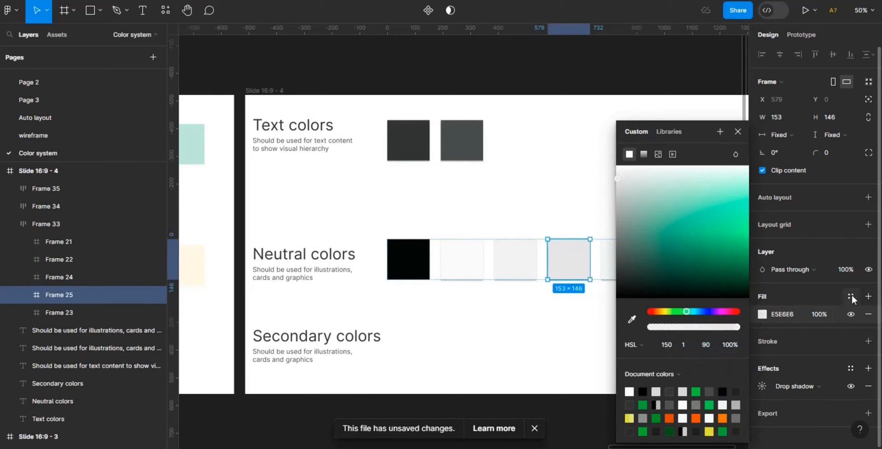
{"action": "left_click", "coordinate": [851, 297]}
{"action": "left_click", "coordinate": [720, 218]}
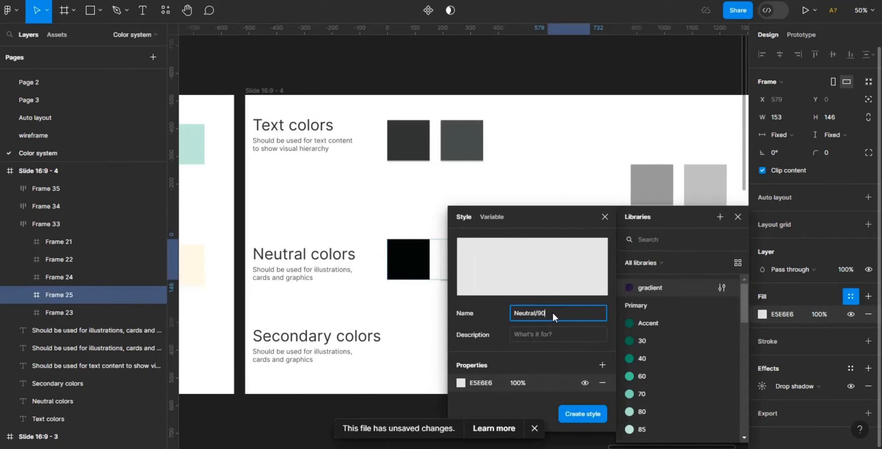
{"action": "left_click", "coordinate": [588, 417]}
- Change the Neutral colors description to "Should for screens, card background colors"
{"action": "left_click", "coordinate": [400, 320]}
{"action": "double_click", "coordinate": [304, 278]}
{"action": "key", "text": "BackSpace"}
{"action": "type", "text": "Shoul"}
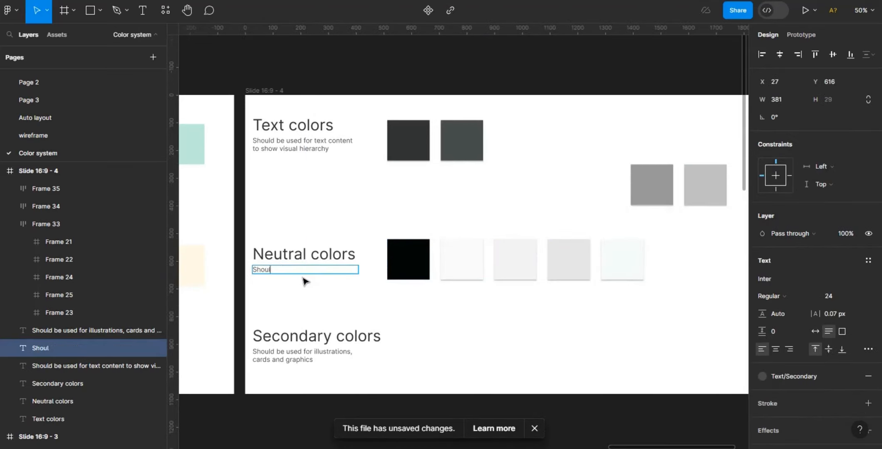
{"action": "type", "text": "d for background, s"}
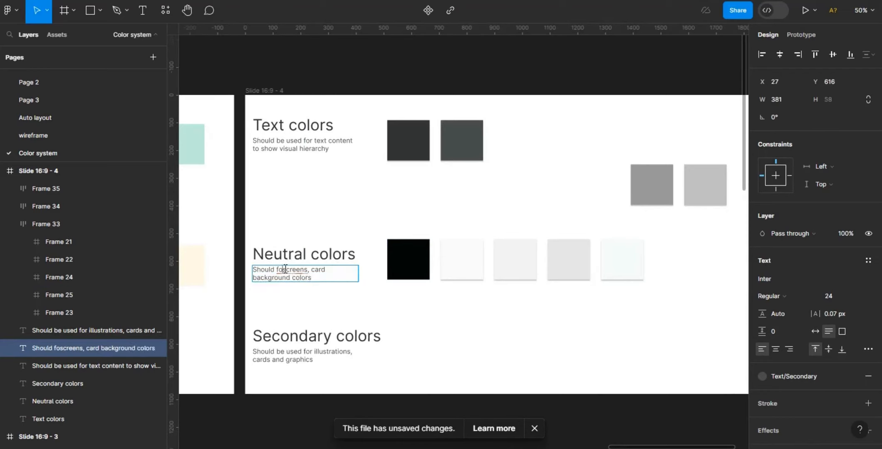
{"action": "left_click", "coordinate": [388, 304]}
- Rename the Secondary colors heading on the fourth slide to "Forms colors"
{"action": "double_click", "coordinate": [325, 338]}
{"action": "key", "text": "BackSpace"}
{"action": "key", "text": "ctrl+z"}
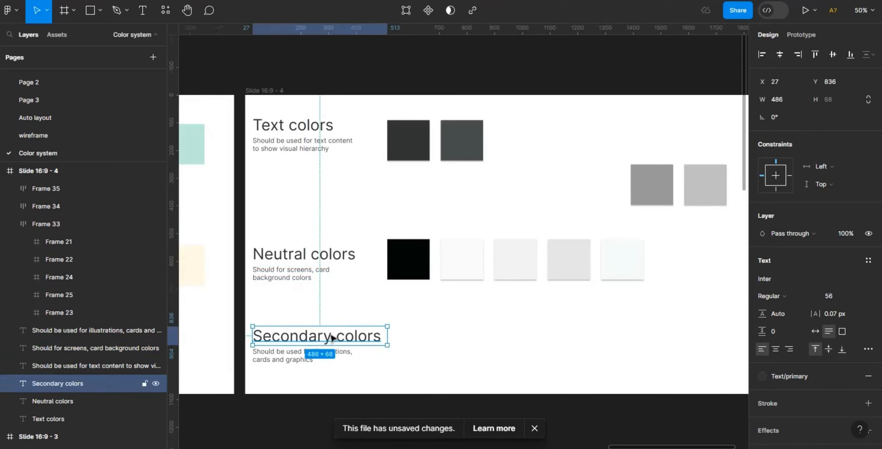
{"action": "double_click", "coordinate": [332, 338]}
{"action": "left_click_drag", "start_coordinate": [332, 337], "coordinate": [262, 332]}
{"action": "type", "text": "Forms"}
- Change the Forms colors description to "Should for default for forms and disable state for interactive components" and widen its text box
{"action": "double_click", "coordinate": [314, 360]}
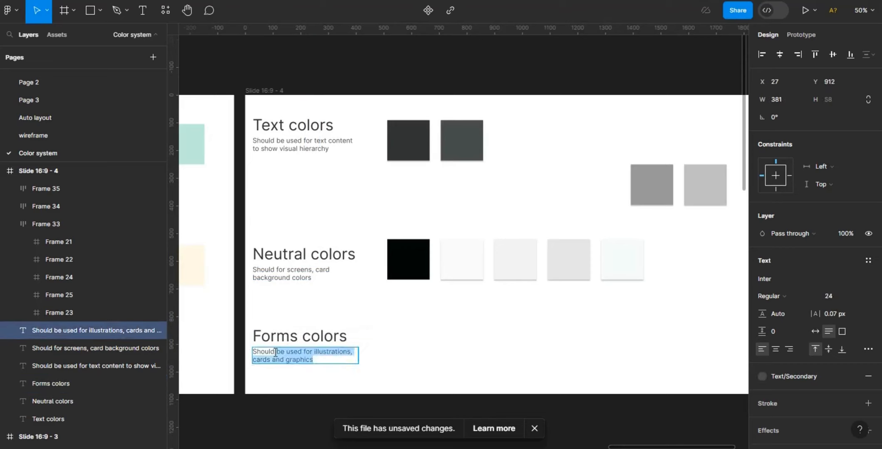
{"action": "type", "text": "Shouldfor default for forms and disable state for interactive co"}
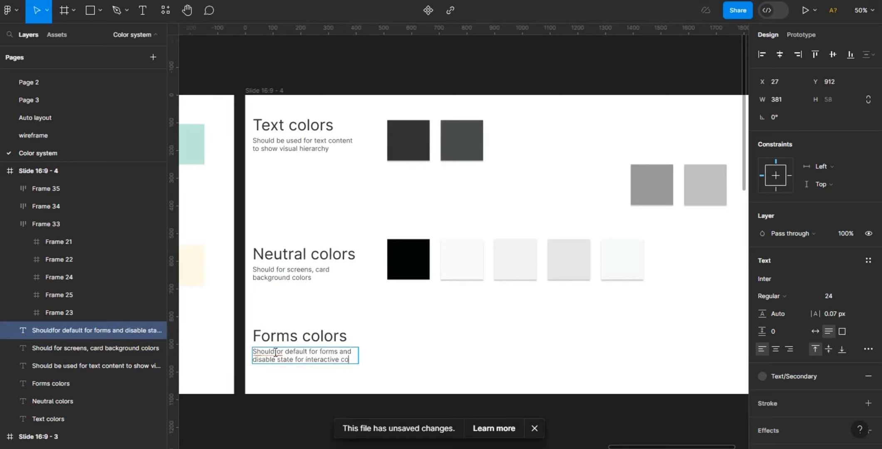
{"action": "left_click", "coordinate": [389, 367]}
{"action": "left_click_drag", "start_coordinate": [358, 360], "coordinate": [368, 360]}
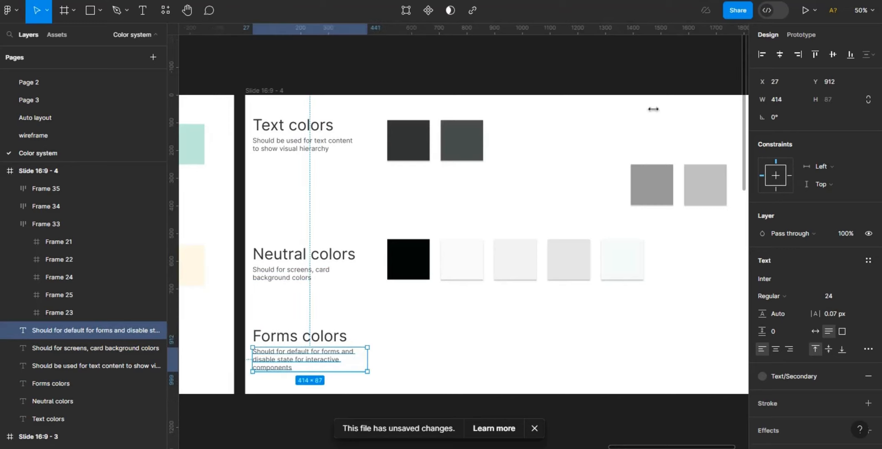
- Reorder the two grey form swatches and move their row beside the Forms colors heading
{"action": "left_click", "coordinate": [654, 110]}
{"action": "double_click", "coordinate": [710, 198]}
{"action": "left_click", "coordinate": [708, 251]}
{"action": "left_click", "coordinate": [656, 202]}
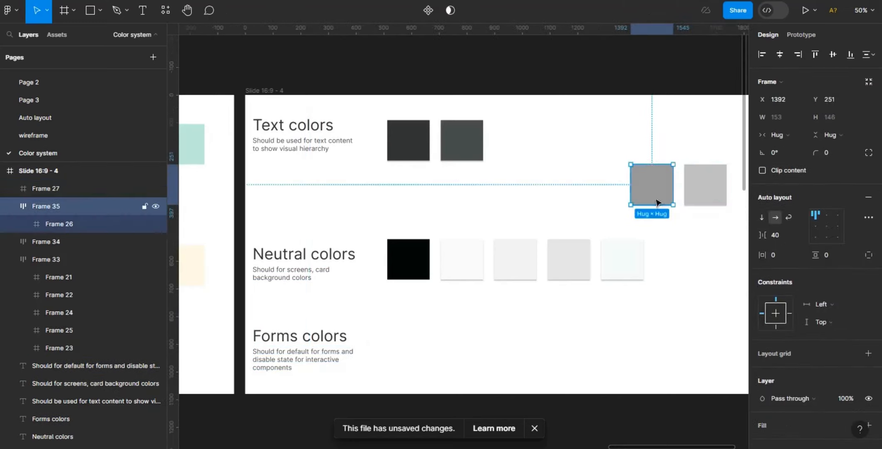
{"action": "mouse_move", "coordinate": [63, 190]}
{"action": "left_mouse_down"}
{"action": "mouse_move", "coordinate": [65, 226]}
{"action": "mouse_move", "coordinate": [65, 202]}
{"action": "left_mouse_up"}
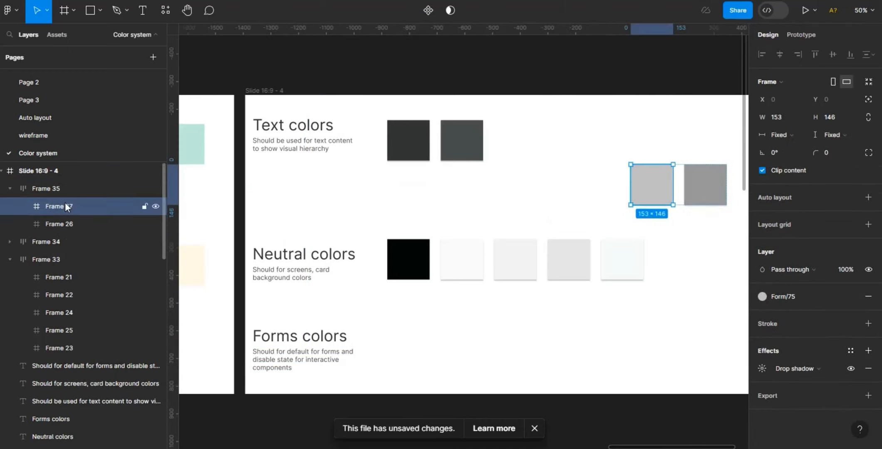
{"action": "key", "text": "Right"}
{"action": "left_click", "coordinate": [587, 162]}
{"action": "left_click_drag", "start_coordinate": [652, 177], "coordinate": [410, 338]}
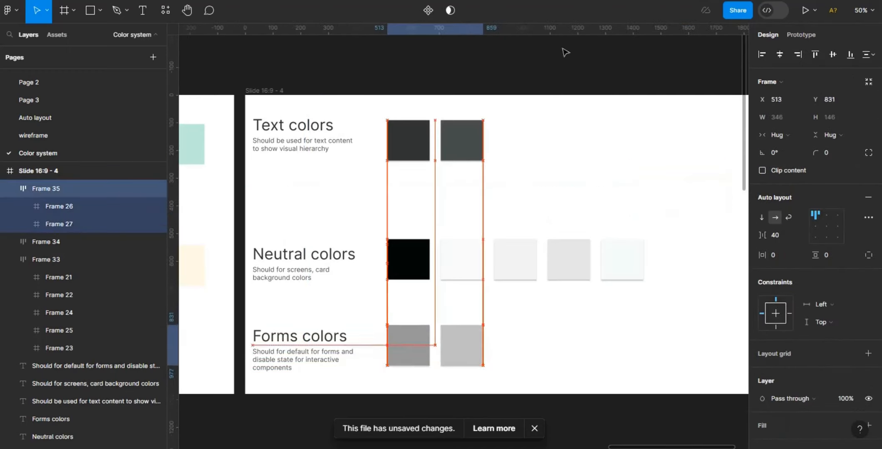
- Delete the first slide and the small orange frame below the slides
{"action": "left_click", "coordinate": [564, 49]}
{"action": "key", "text": "ctrl+minus"}
{"action": "key", "text": "ctrl+minus"}
{"action": "left_click_drag", "start_coordinate": [538, 447], "coordinate": [333, 445]}
{"action": "left_click", "coordinate": [328, 197]}
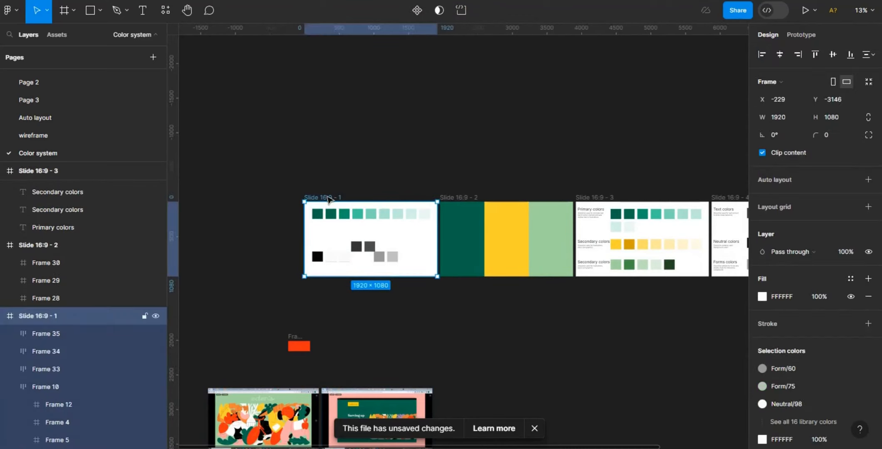
{"action": "key", "text": "Delete"}
{"action": "left_click", "coordinate": [299, 339]}
{"action": "key", "text": "Delete"}
- Move the two screenshot images up into the row of slides
{"action": "left_click", "coordinate": [285, 416]}
{"action": "left_click", "coordinate": [356, 409], "text": "shift"}
{"action": "left_click_drag", "start_coordinate": [357, 408], "coordinate": [337, 222]}
{"action": "key", "text": "ctrl+plus"}
{"action": "scroll", "coordinate": [614, 431], "scroll_direction": "right", "scroll_amount": 10}
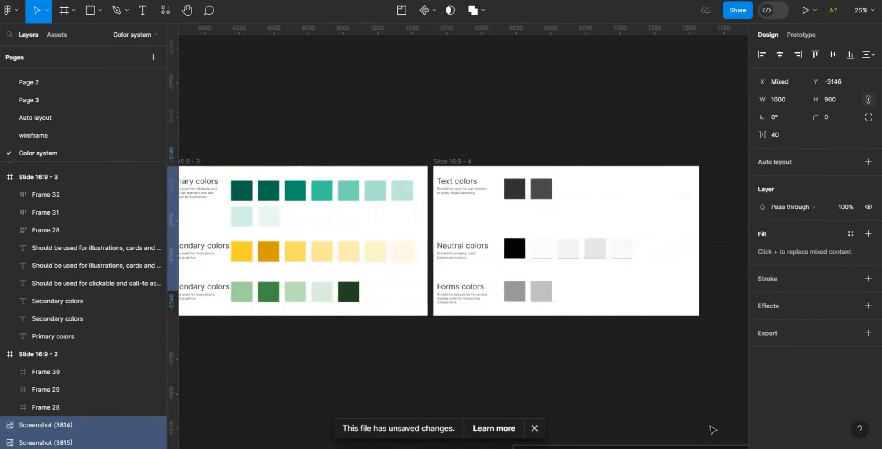
- Inspect the colour styles applied to the neutral and text swatches on the fourth slide
{"action": "double_click", "coordinate": [568, 248]}
{"action": "scroll", "coordinate": [494, 435], "scroll_direction": "left", "scroll_amount": 5}
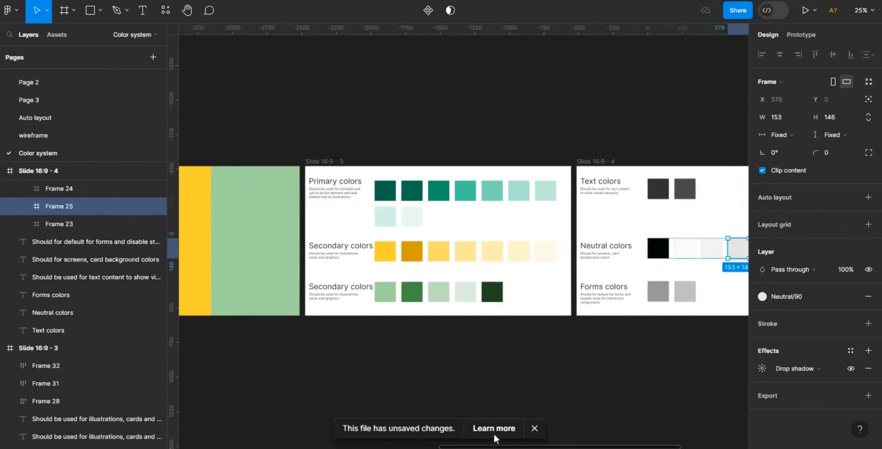
{"action": "left_click", "coordinate": [672, 191]}
{"action": "left_click", "coordinate": [765, 298]}
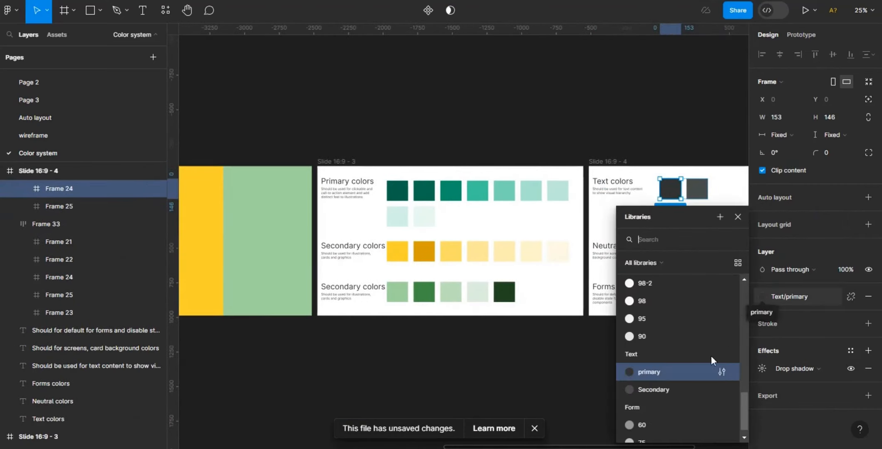
{"action": "left_click", "coordinate": [722, 372]}
{"action": "left_click", "coordinate": [534, 430]}
{"action": "left_click", "coordinate": [693, 191]}
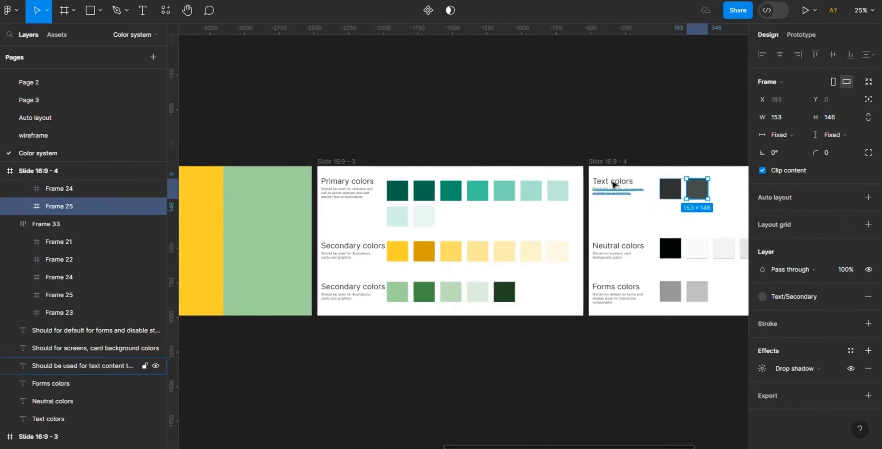
{"action": "left_click_drag", "start_coordinate": [603, 448], "coordinate": [652, 412]}
- Review the groups in the file's local colour styles list
{"action": "left_click", "coordinate": [760, 193]}
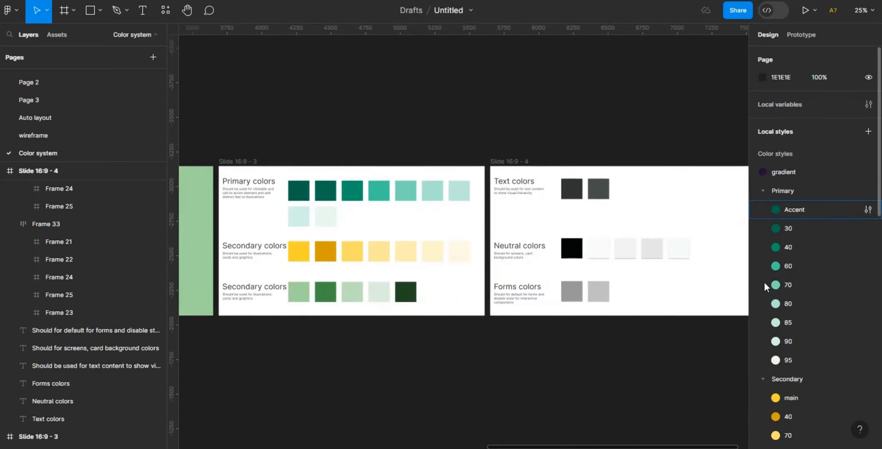
{"action": "left_click", "coordinate": [762, 379]}
{"action": "left_click", "coordinate": [758, 192]}
{"action": "scroll", "coordinate": [866, 281], "scroll_direction": "down", "scroll_amount": 5}
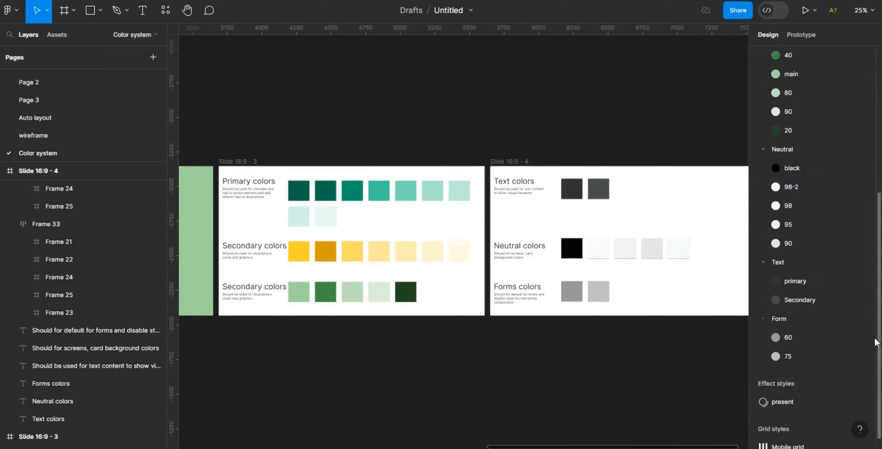
{"action": "scroll", "coordinate": [811, 233], "scroll_direction": "up", "scroll_amount": 6}
{"action": "left_click", "coordinate": [763, 187]}
{"action": "left_click", "coordinate": [763, 165]}
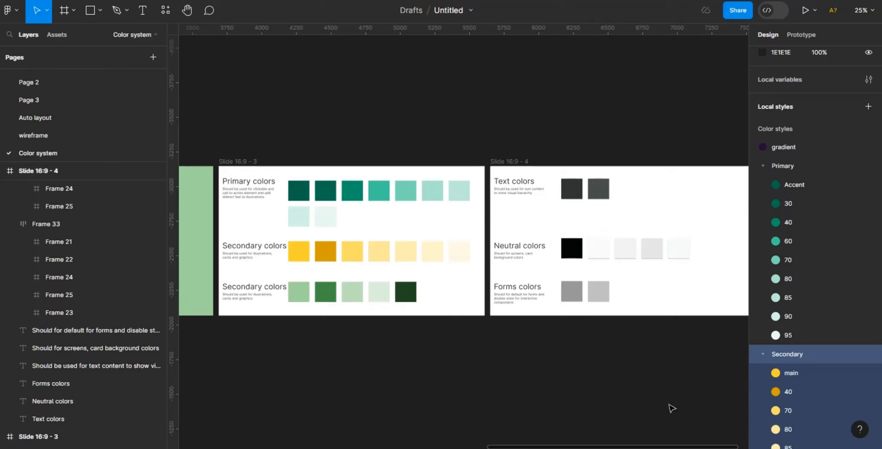
{"action": "left_click_drag", "start_coordinate": [662, 447], "coordinate": [608, 447]}
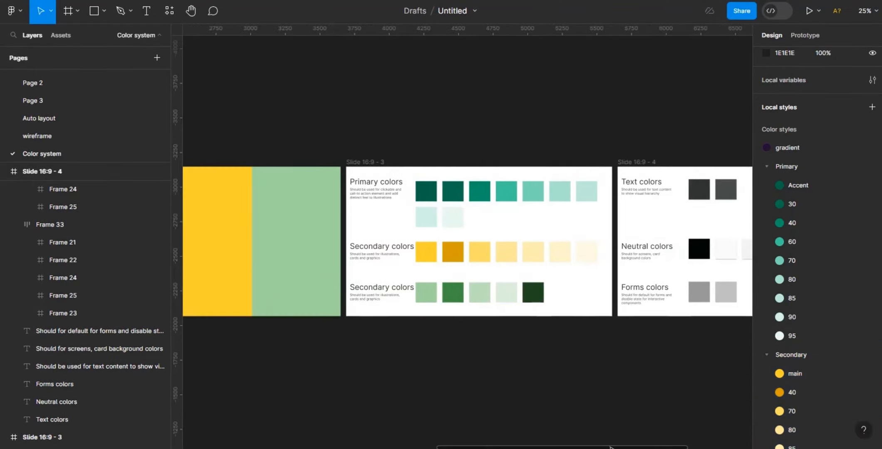